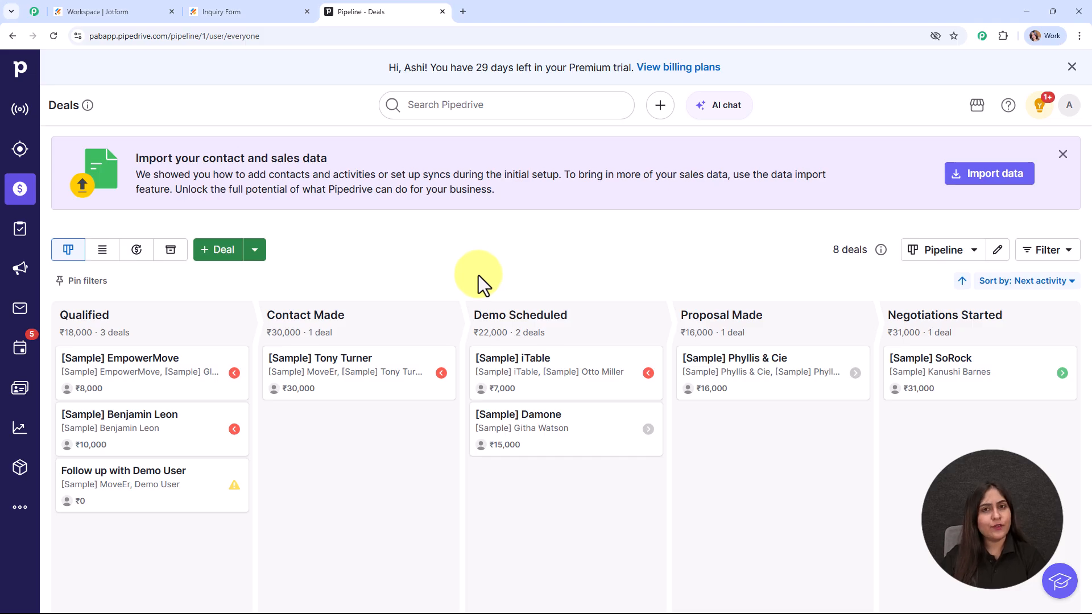
Step: Submit the filled-in Jotform Inquiry Form as a test entry and check the Thank You confirmation
left_click(242, 7)
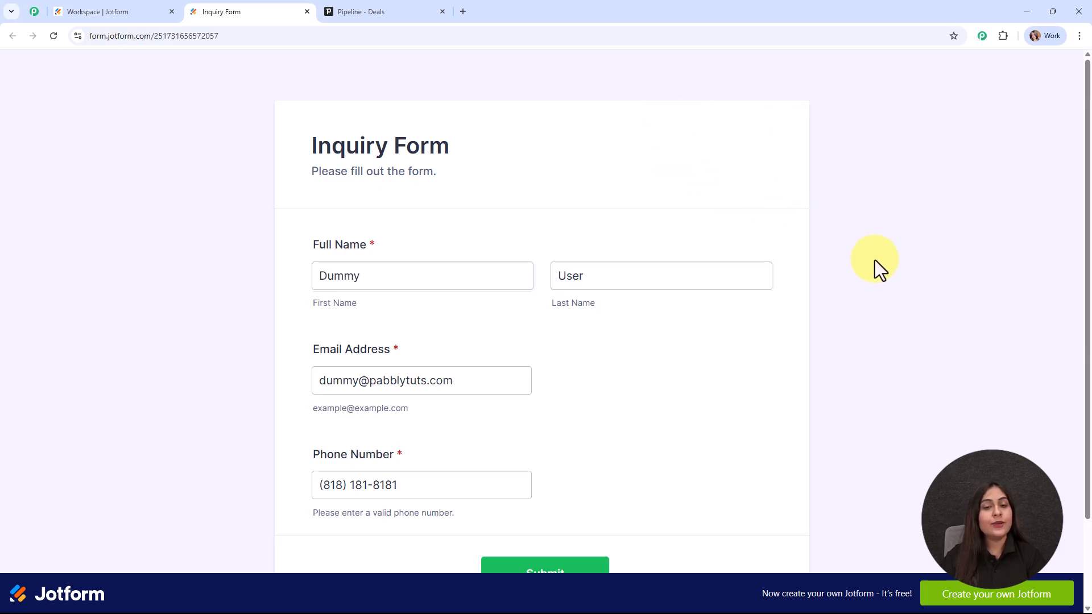
scroll(874, 260, "down", 3)
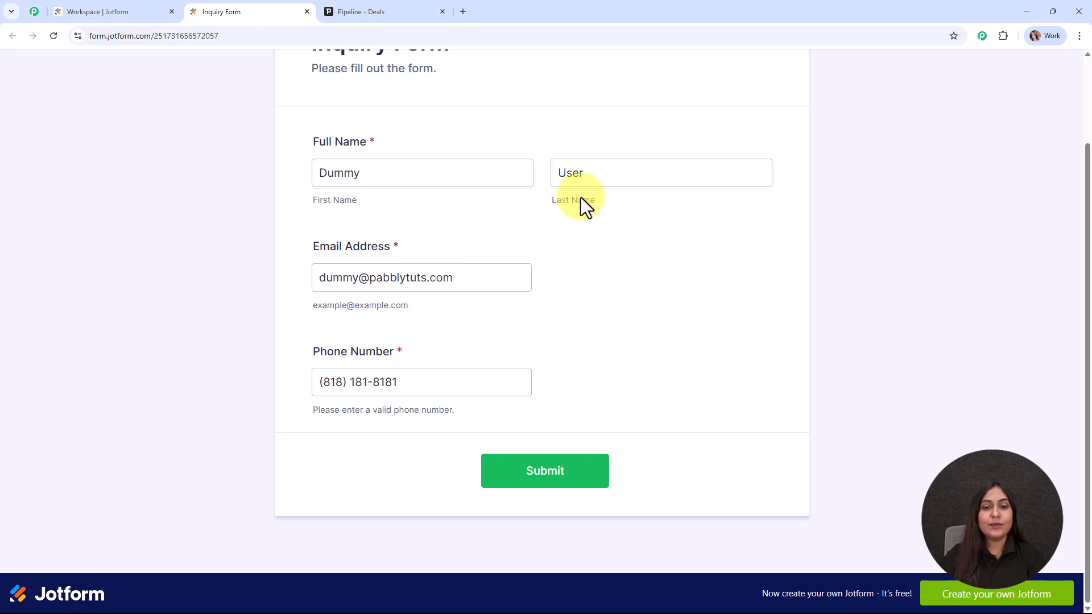
left_click(568, 473)
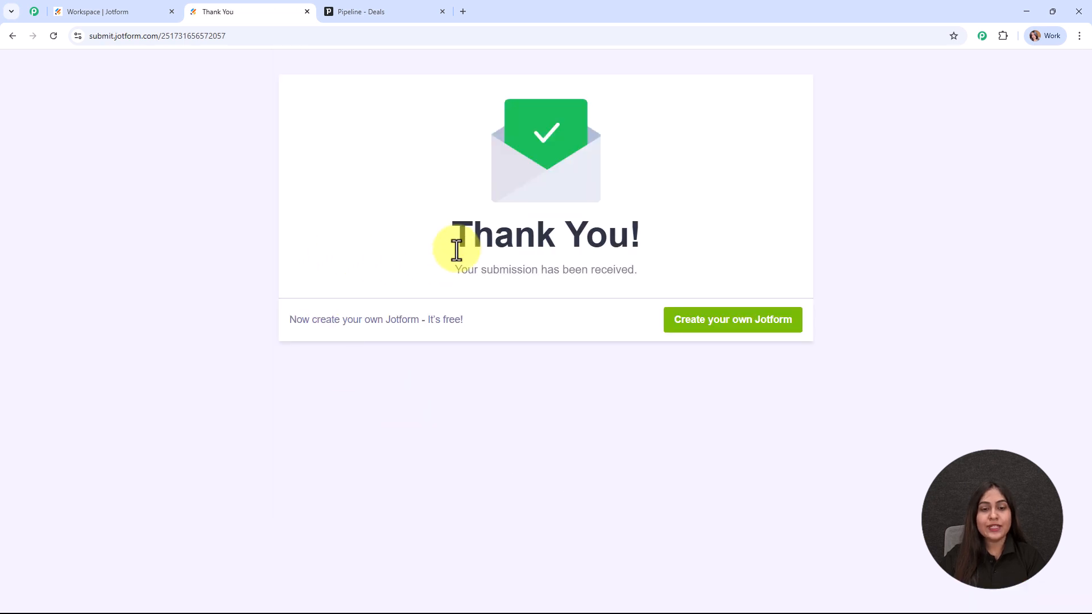
left_click_drag(433, 279, 675, 273)
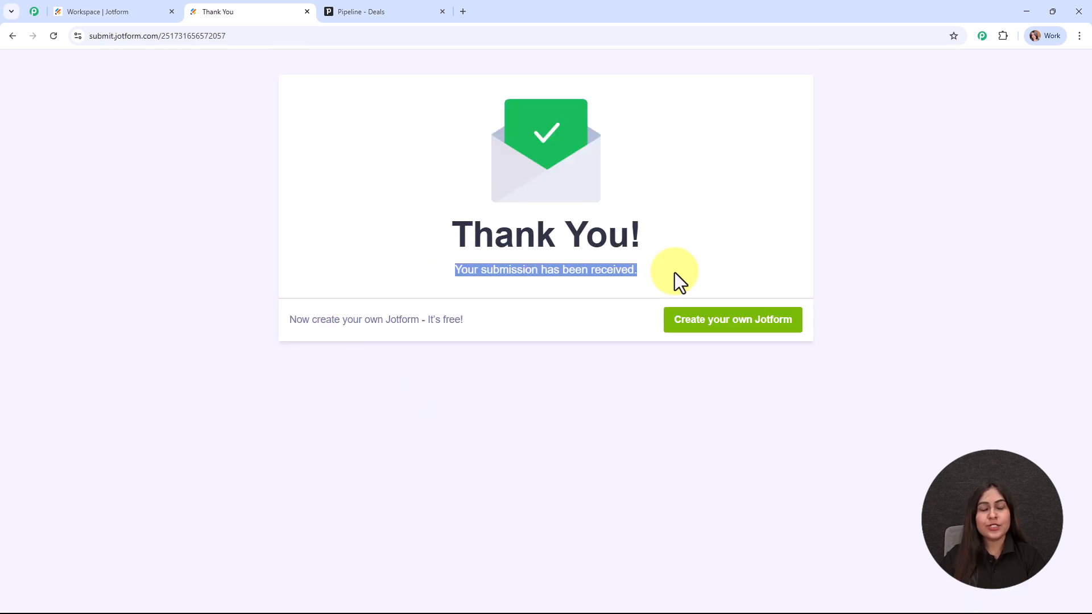
left_click(787, 256)
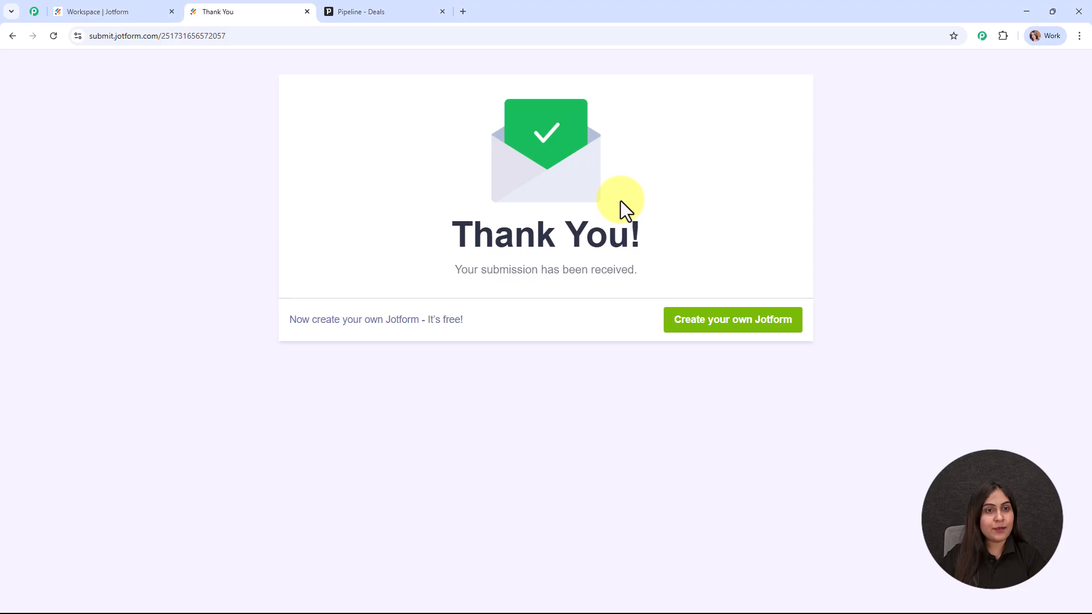
Step: Open the new Follow up deal in Pipedrive to check its source and person, then return to the pipeline
left_click(359, 8)
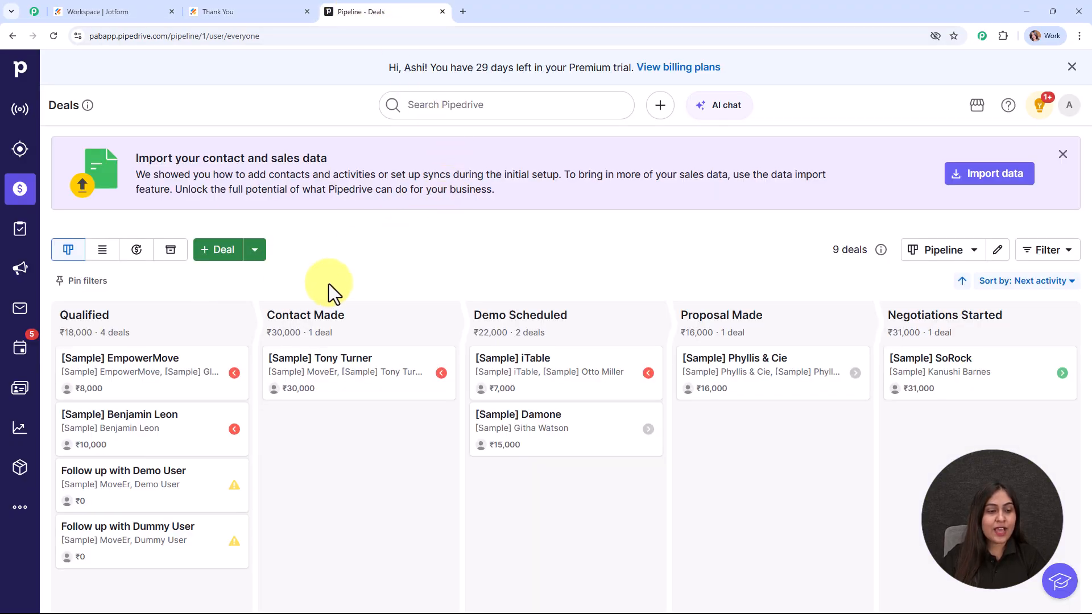
left_click(103, 543)
scroll(205, 408, "down", 5)
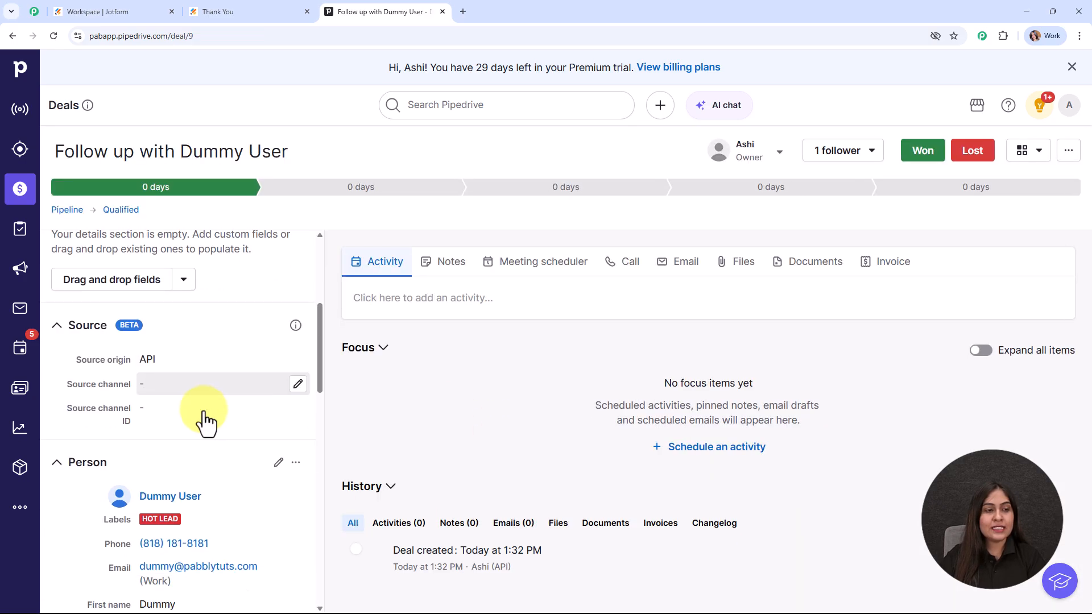
scroll(204, 409, "up", 5)
left_click(13, 36)
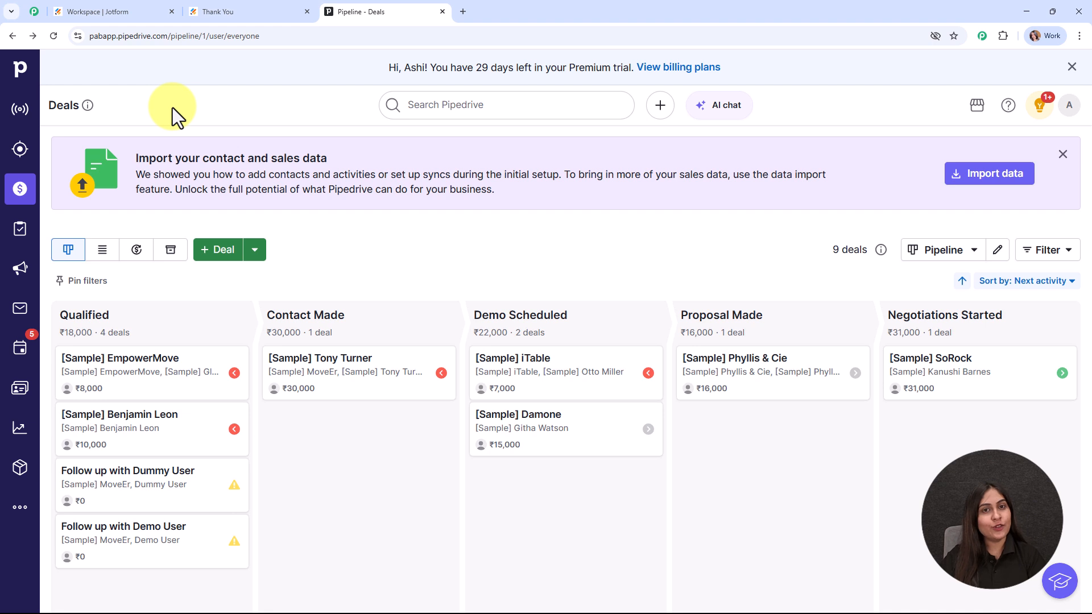
Step: Load the Pabbly Connect homepage in a new browser tab
left_click(459, 11)
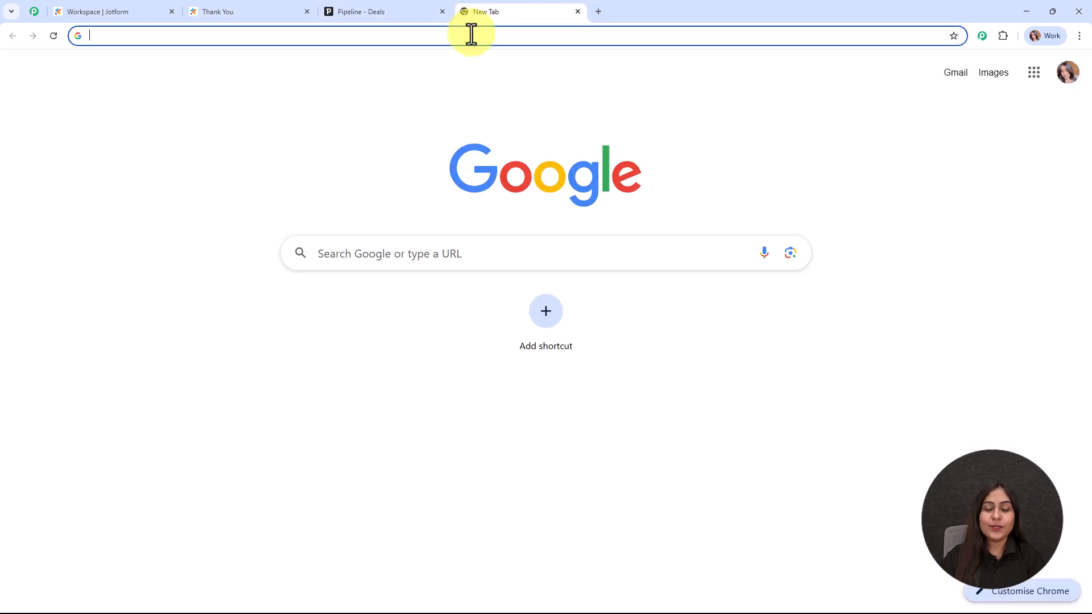
type("pabb")
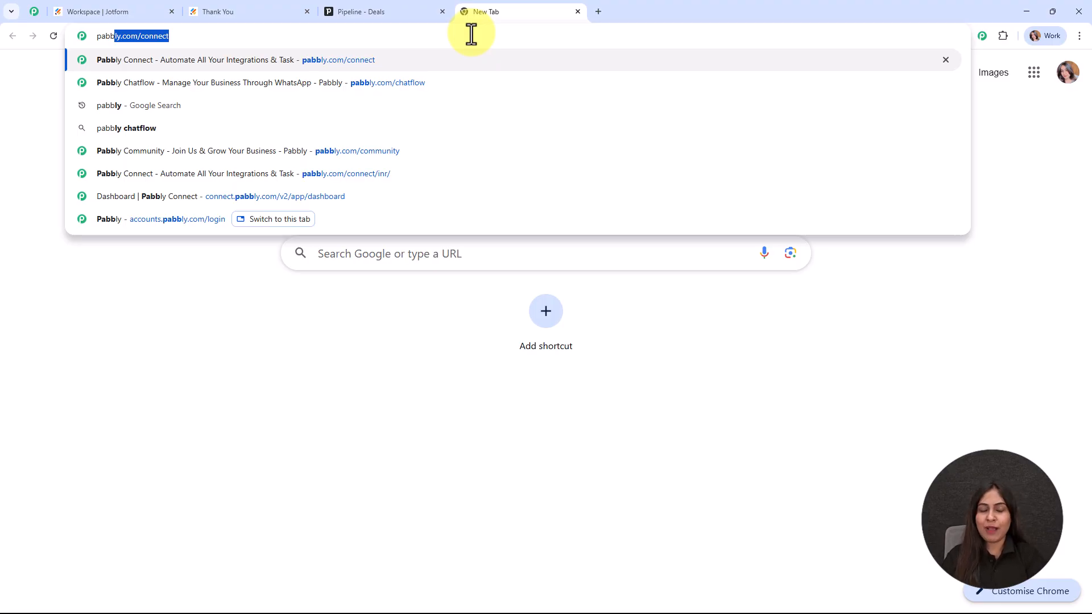
key("Return")
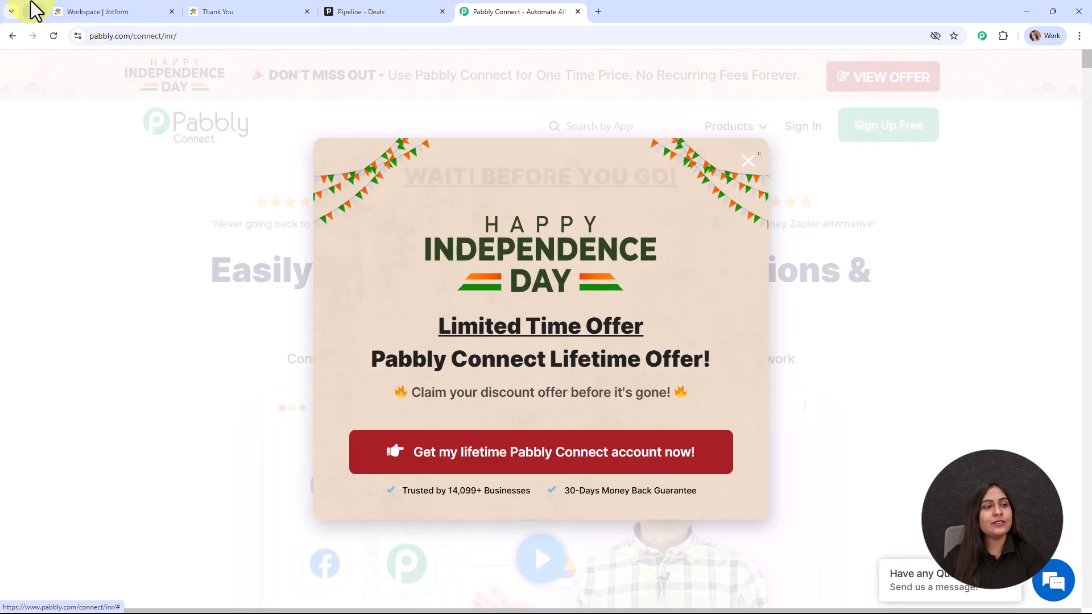
Step: Scroll through the Pabbly Community page
left_click(36, 10)
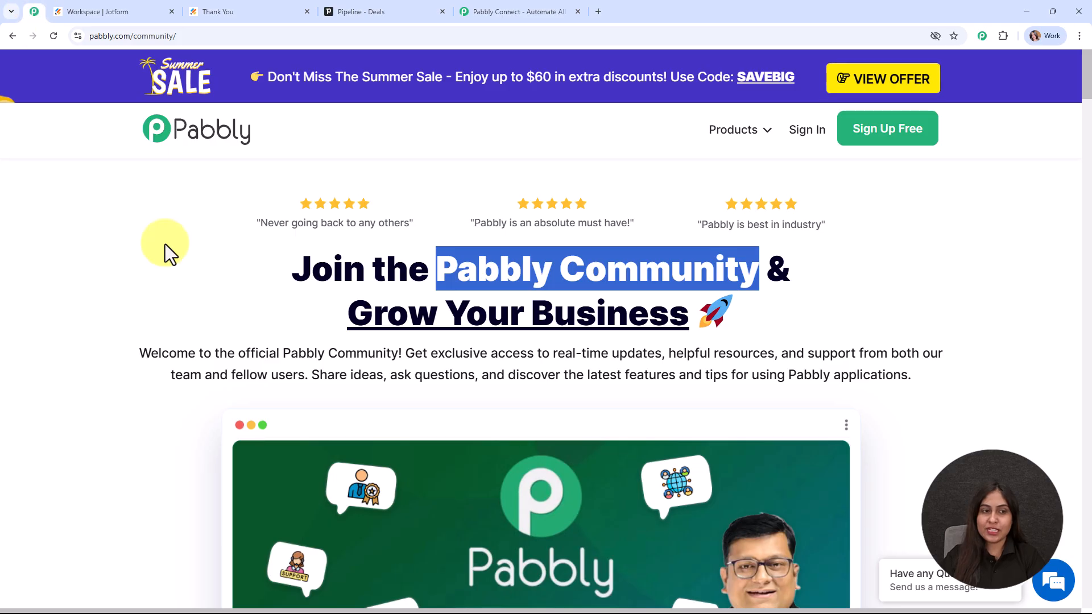
scroll(620, 287, "down", 7)
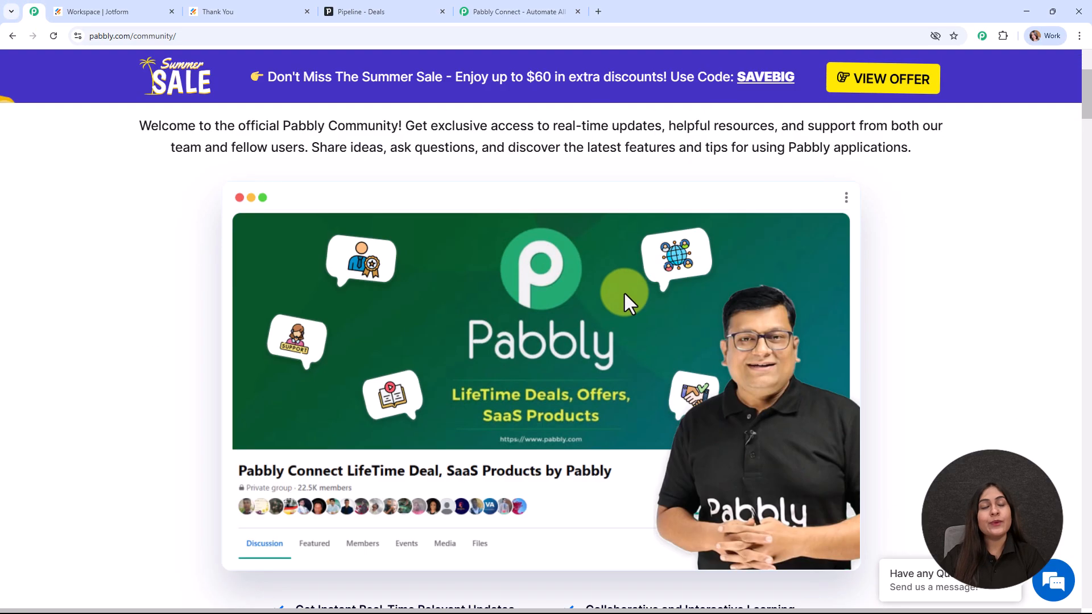
scroll(625, 294, "down", 16)
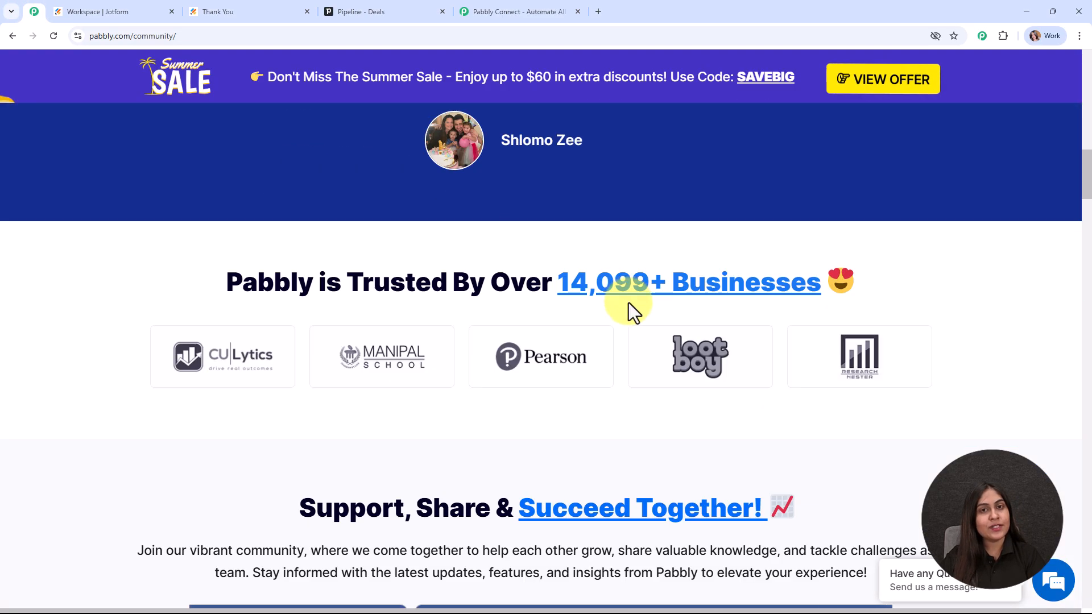
scroll(630, 312, "down", 18)
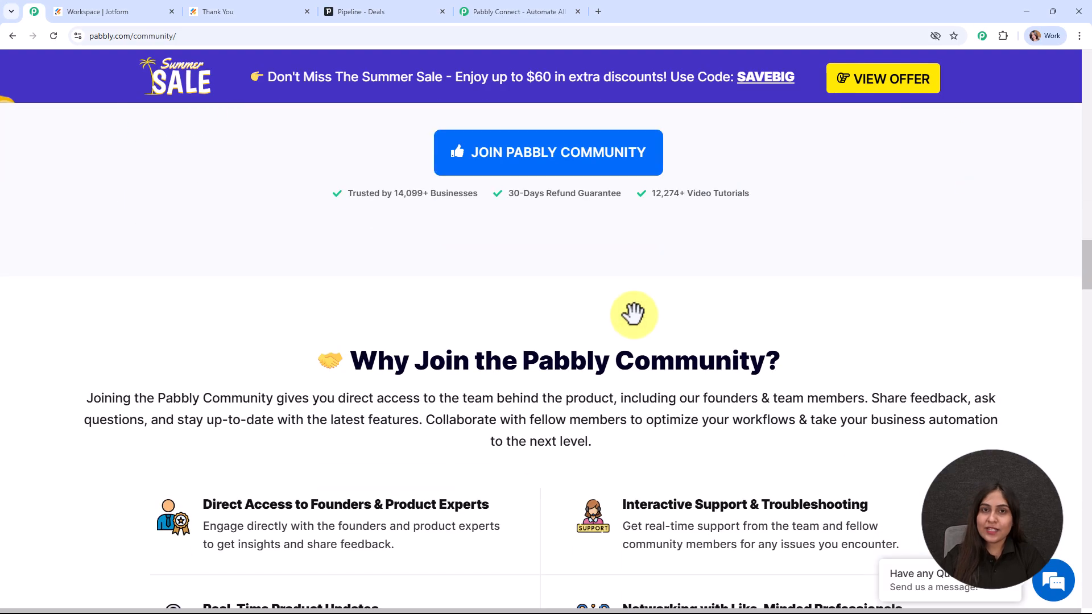
scroll(633, 313, "down", 12)
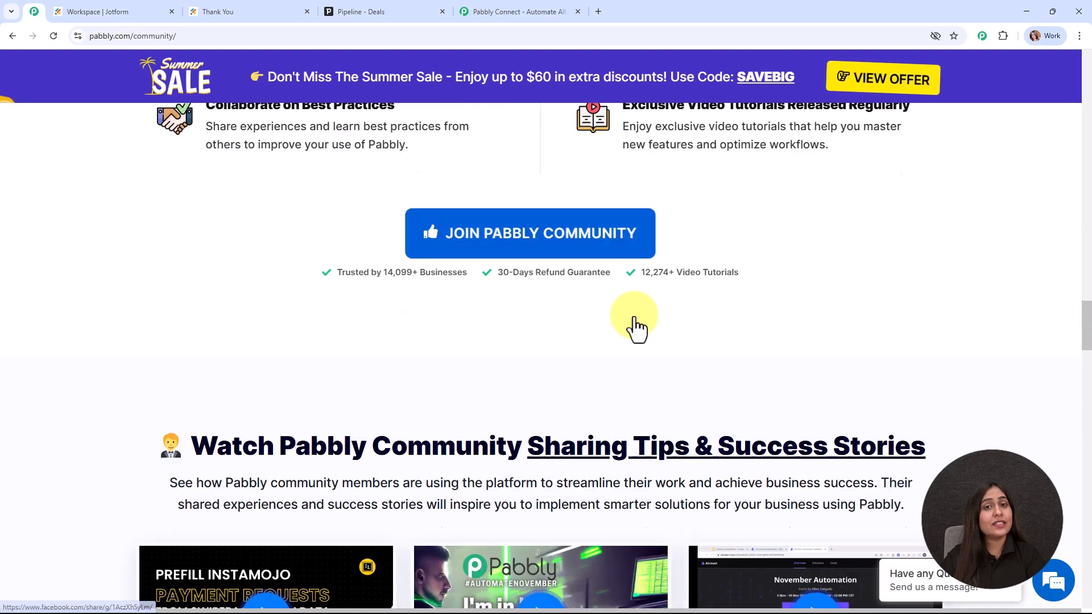
scroll(633, 319, "down", 18)
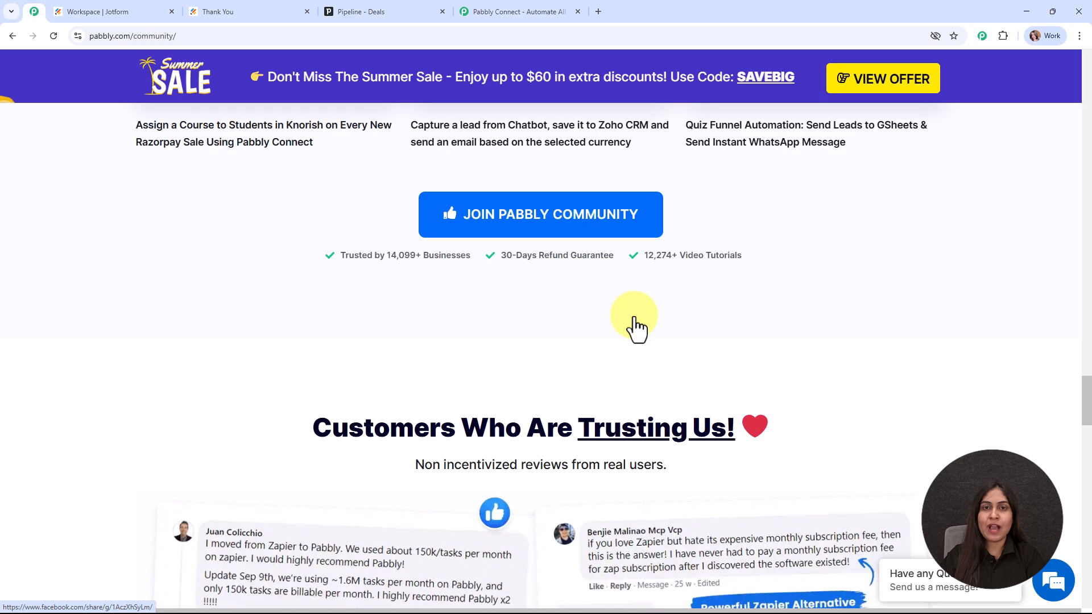
scroll(634, 317, "down", 18)
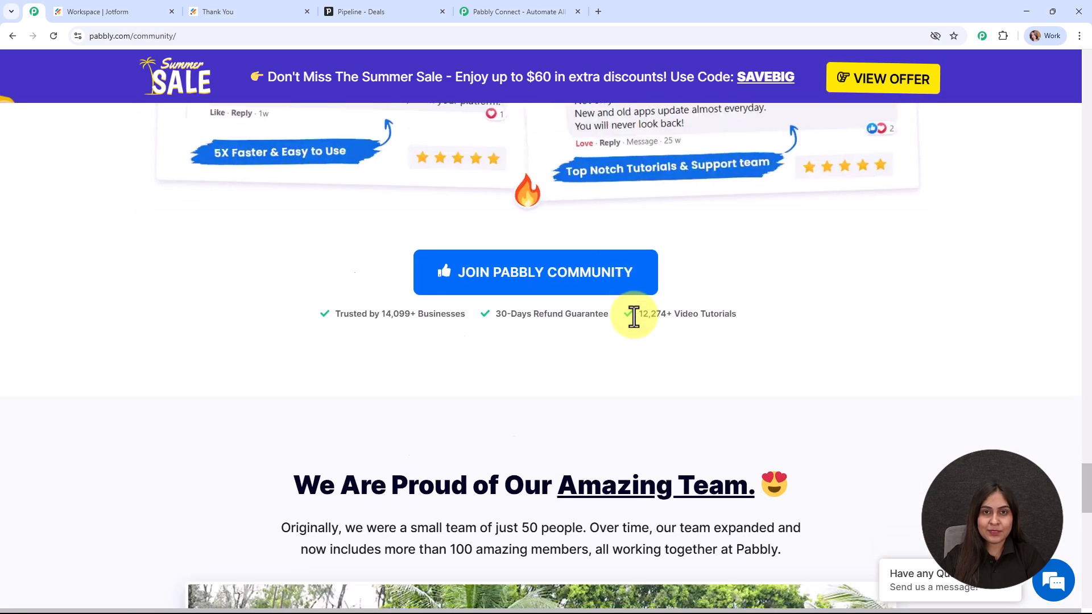
scroll(633, 316, "down", 13)
scroll(633, 317, "up", 4)
scroll(633, 316, "up", 15)
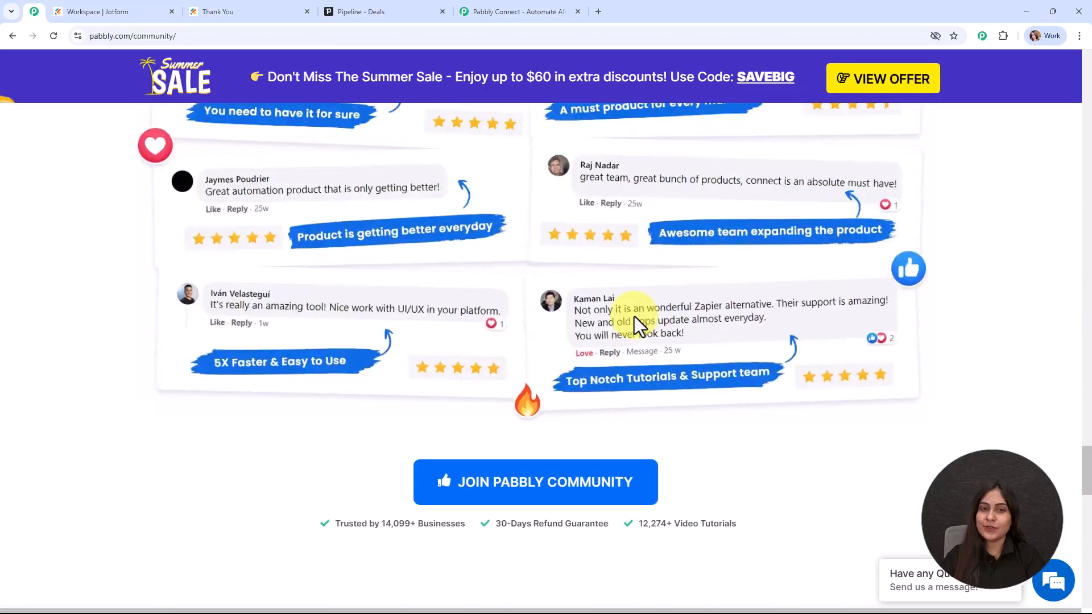
scroll(634, 316, "down", 2)
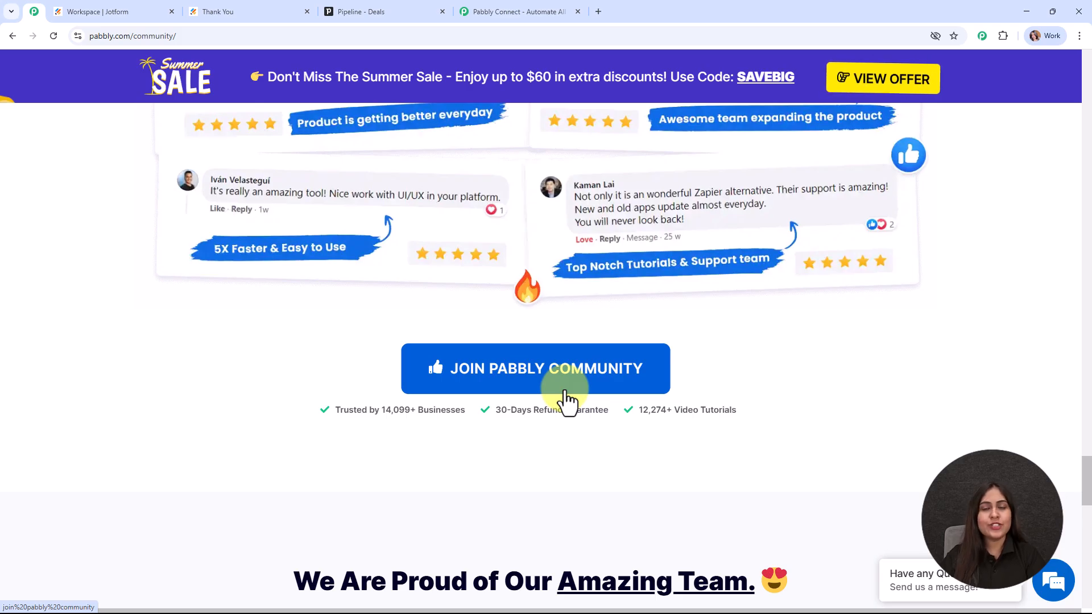
left_click_drag(1083, 475, 1088, 63)
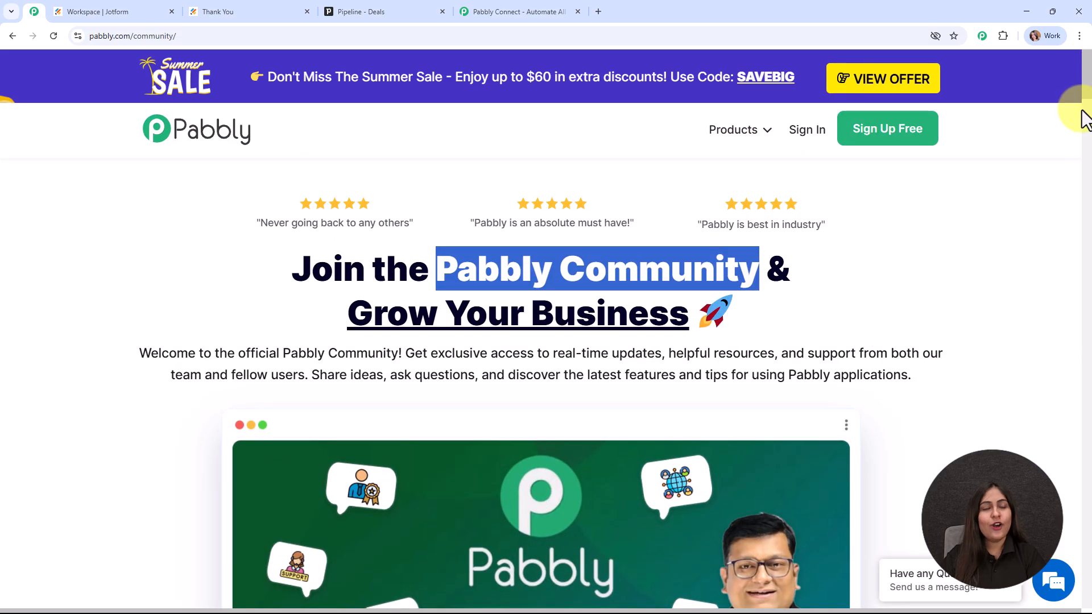
Step: Dismiss the Independence Day offer, sign in, and launch Pabbly Connect from All Pabbly Apps
left_click(513, 13)
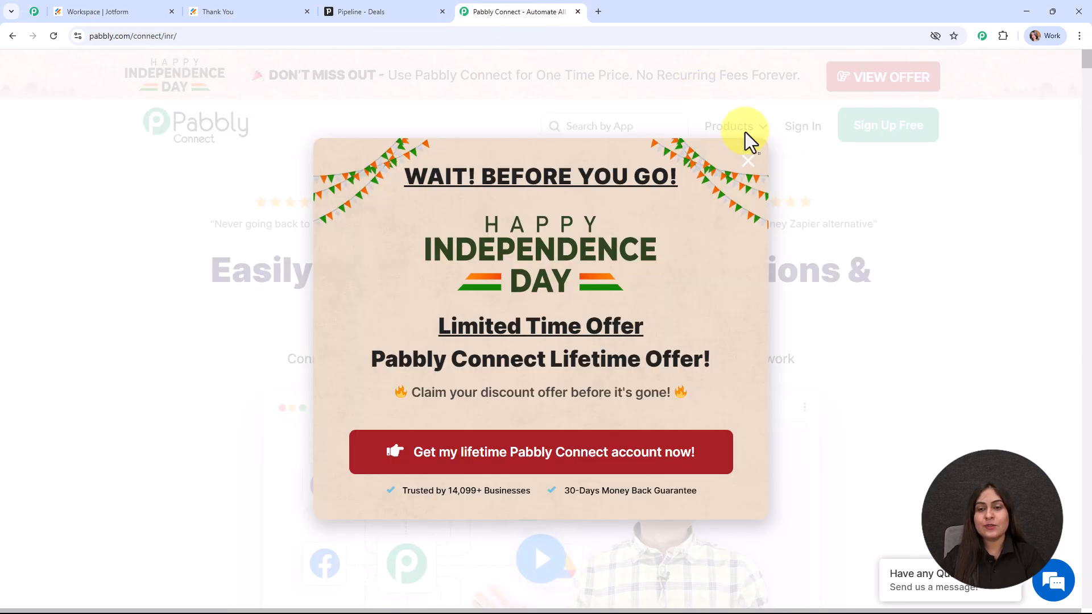
left_click(750, 164)
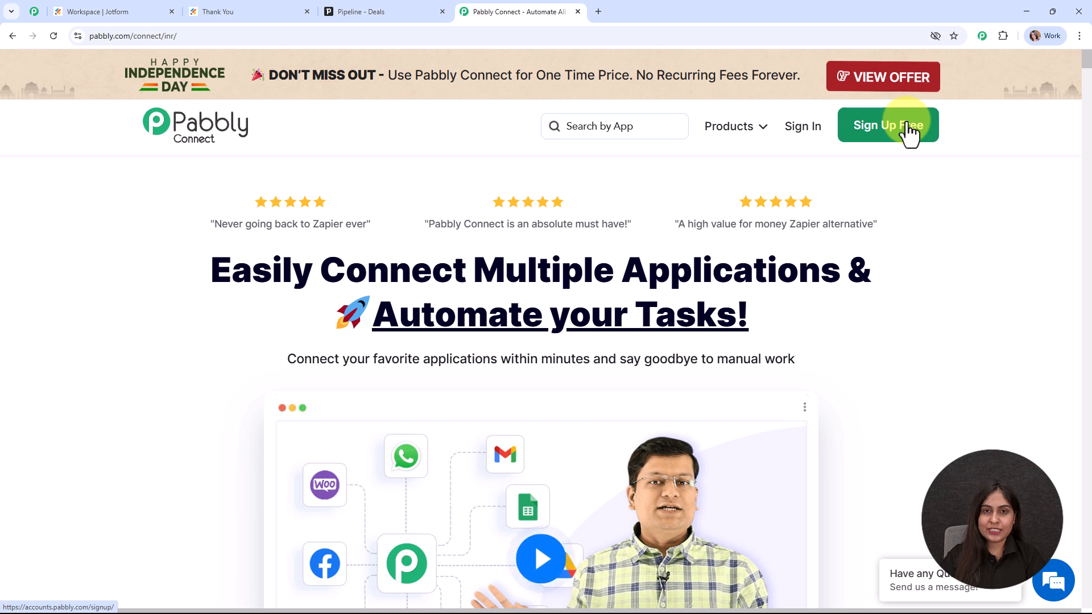
left_click(796, 137)
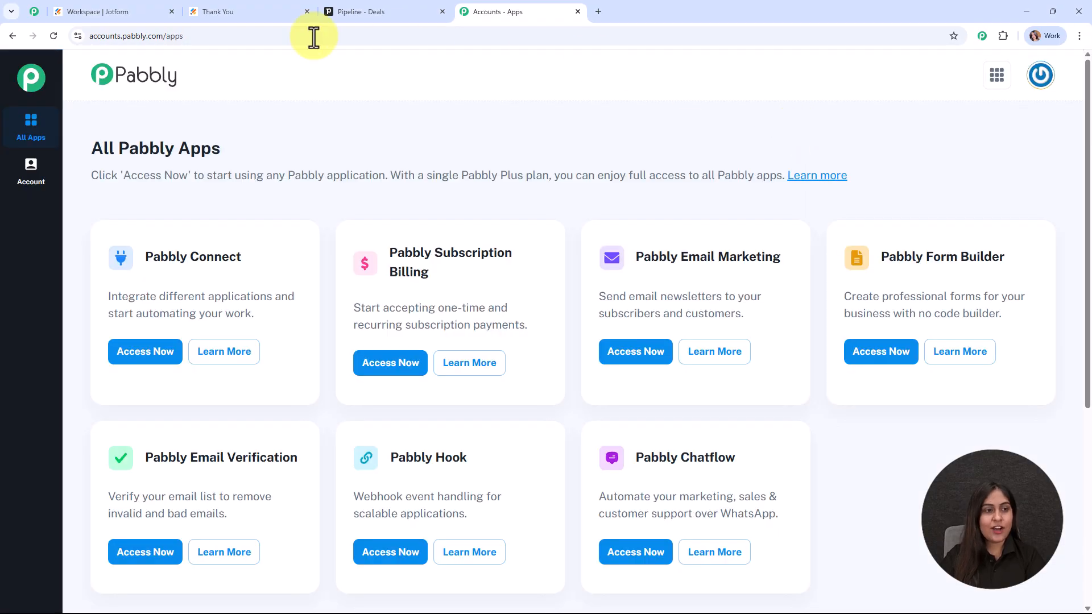
left_click_drag(91, 149, 434, 177)
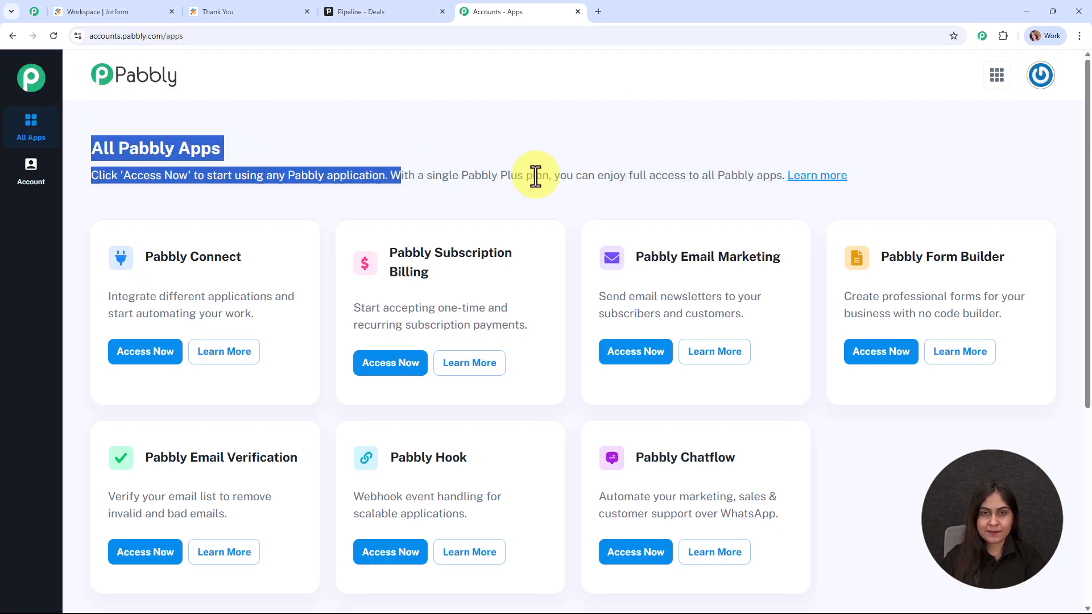
left_click(683, 163)
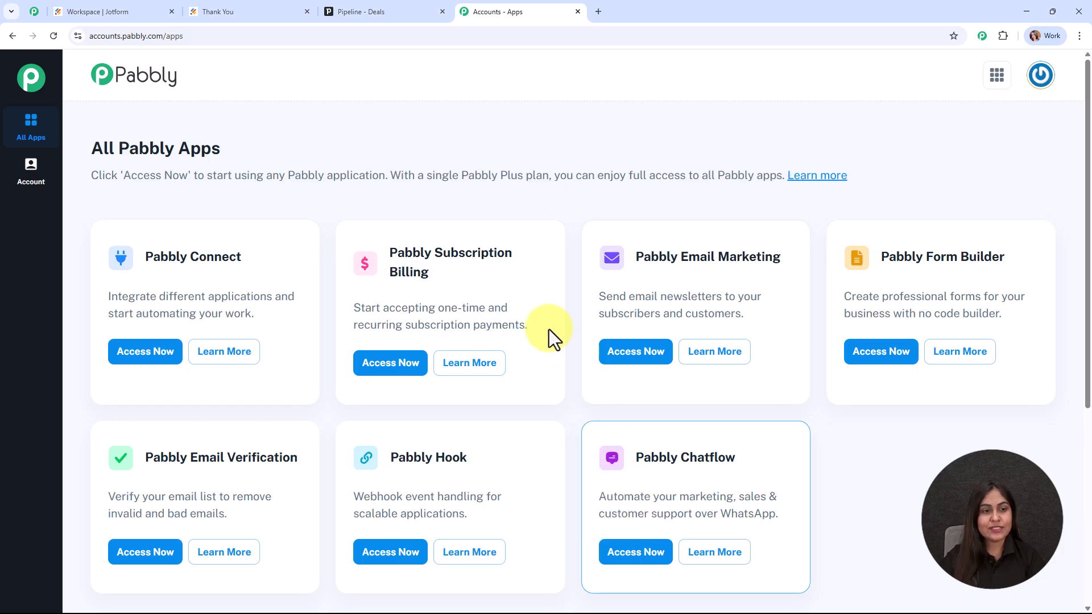
left_click(142, 356)
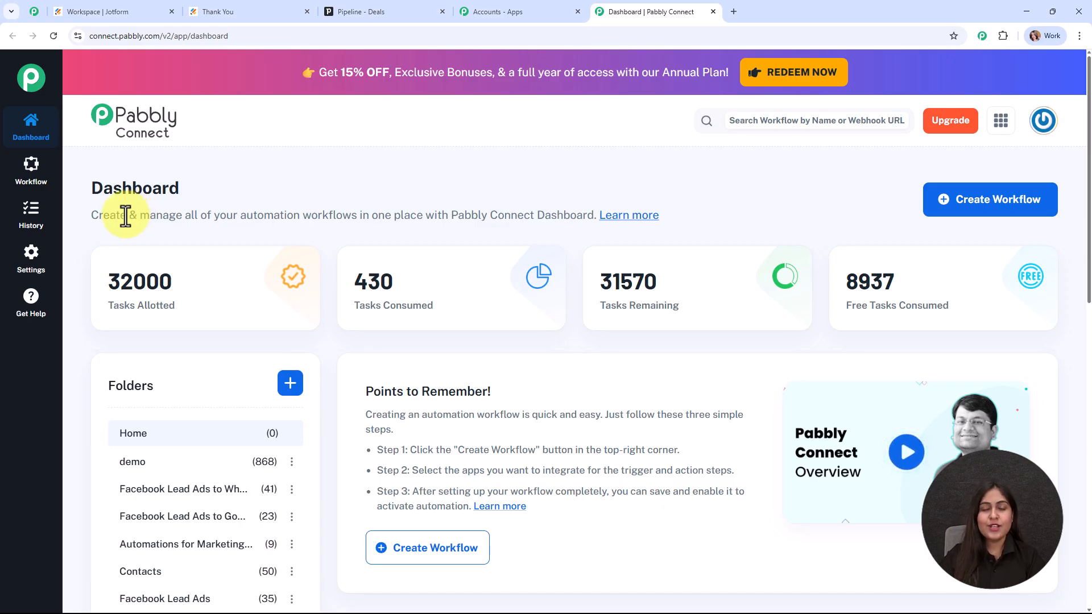
left_click(1011, 209)
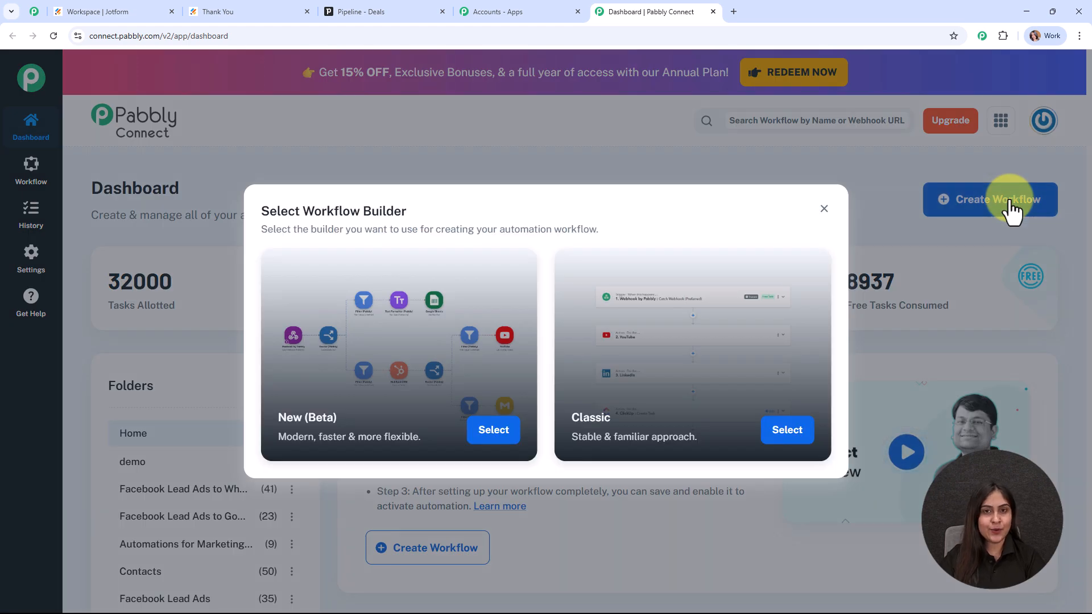
left_click_drag(406, 215, 247, 213)
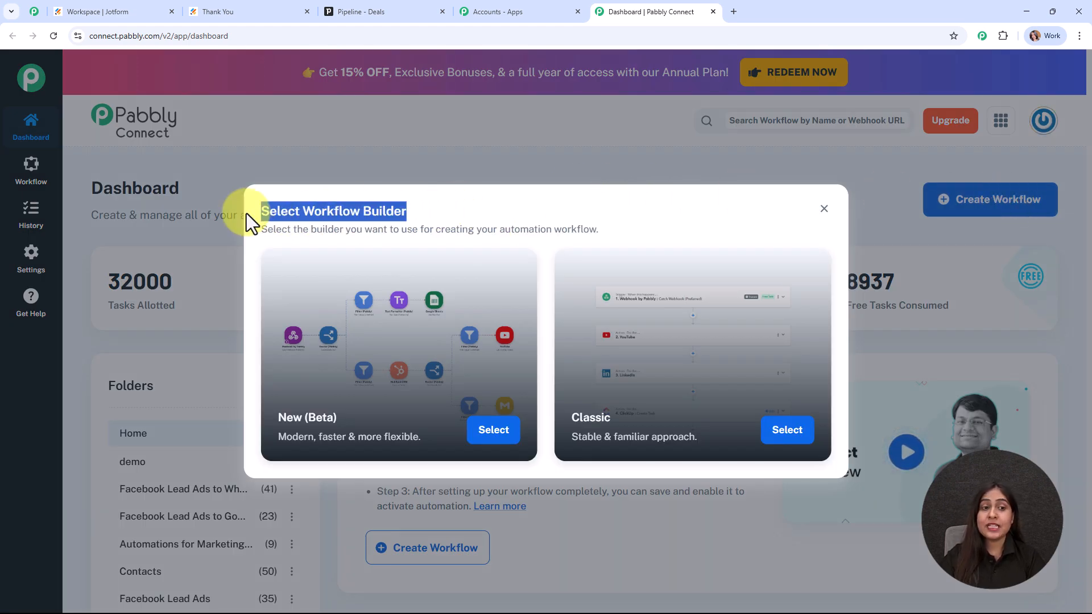
left_click(446, 210)
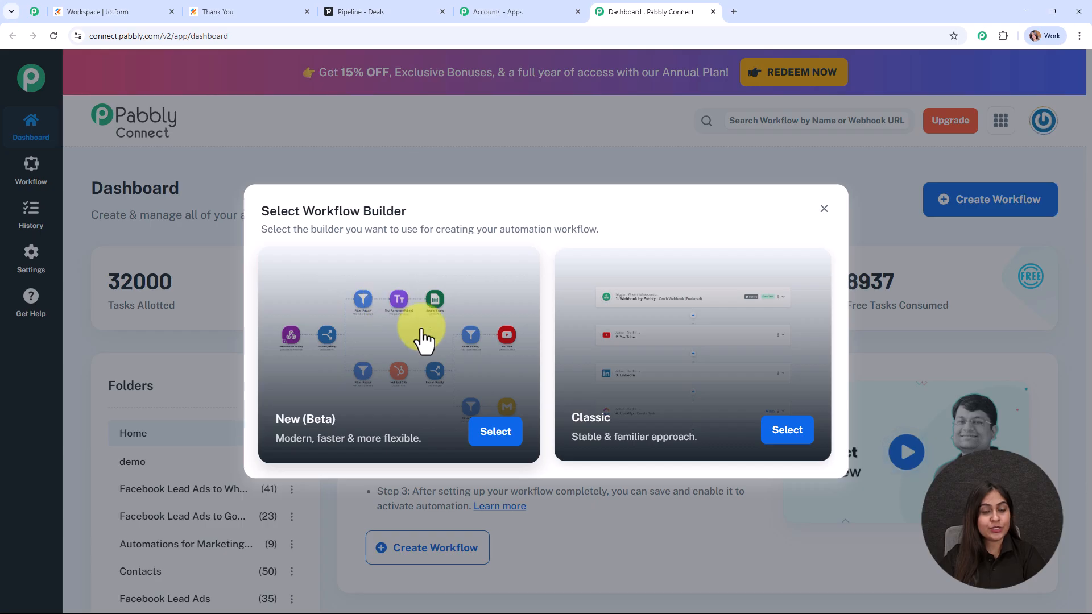
Step: Choose the New (Beta) builder, name it 'Create New Deals in Pipedrive from Jotform Submissions', folder Automations
left_click(496, 432)
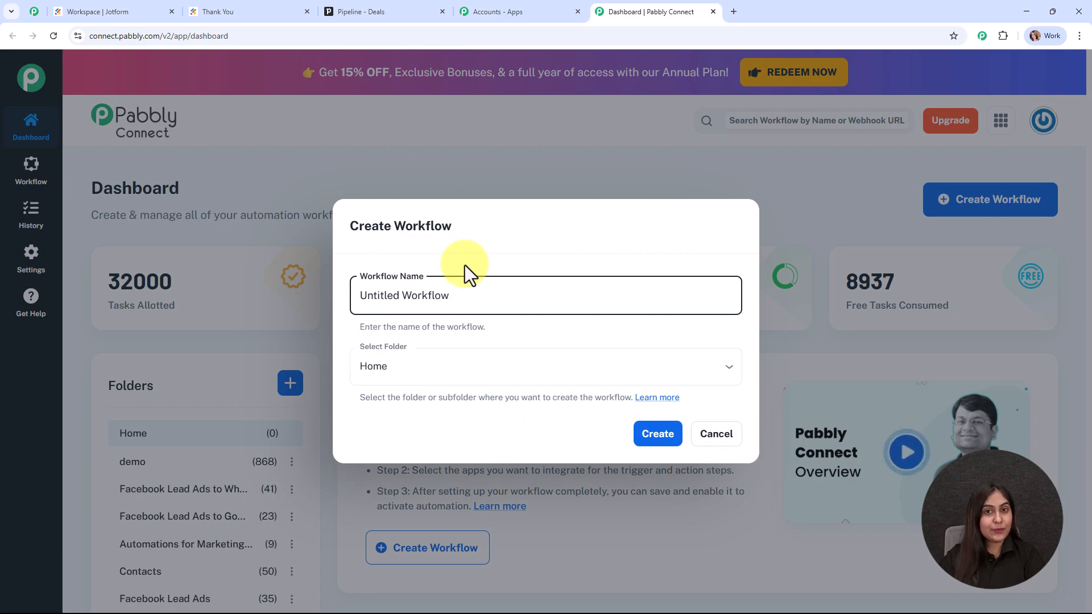
left_click_drag(492, 291, 312, 291)
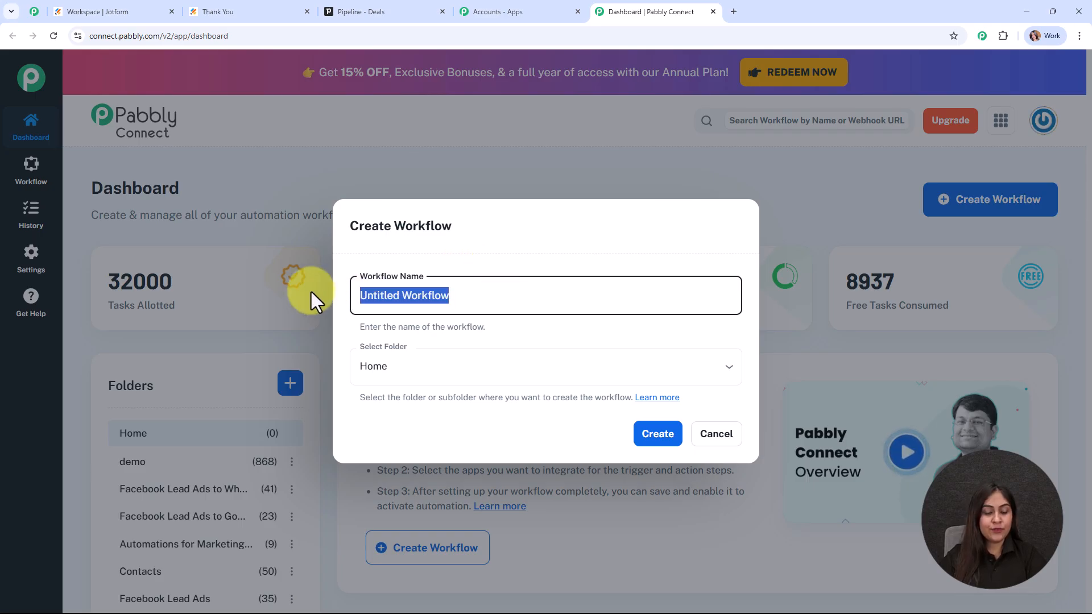
type("Create New Deals in Pipedrive from Jotform Submissions")
left_click_drag(361, 296, 661, 300)
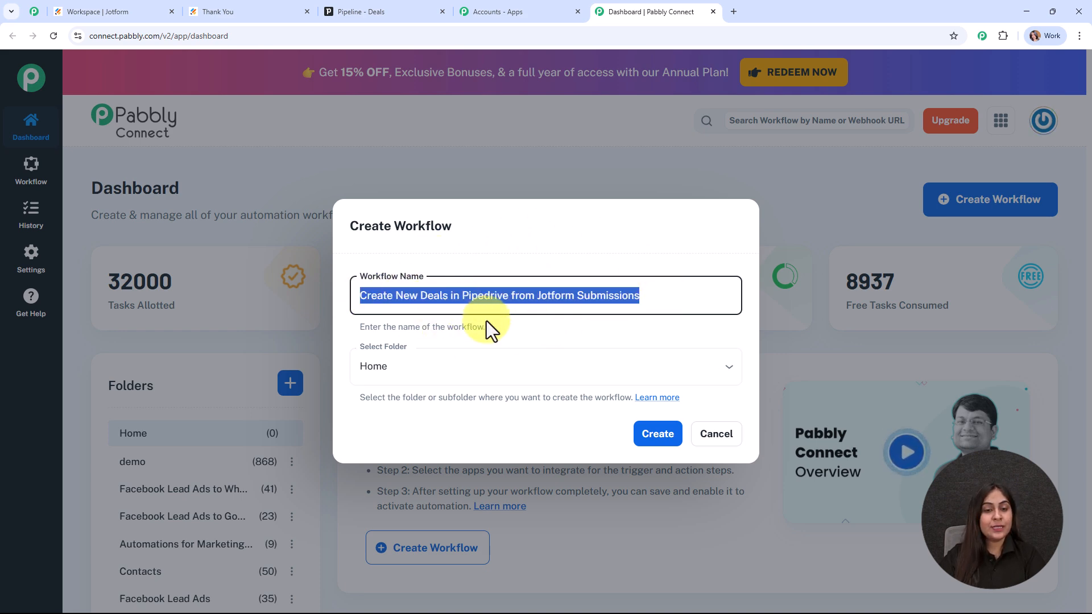
left_click(521, 321)
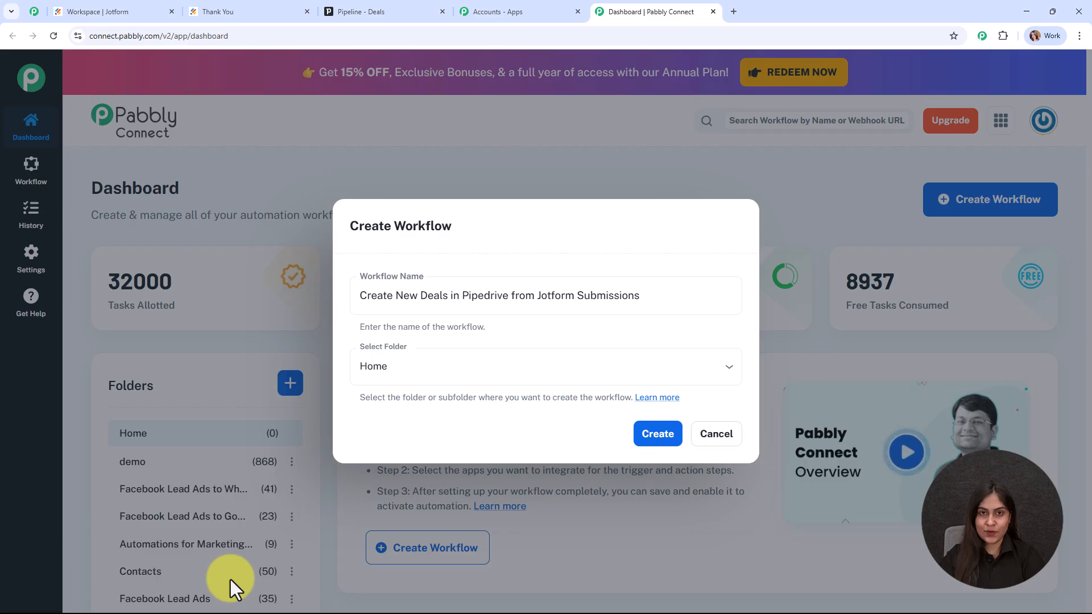
left_click(515, 356)
scroll(475, 341, "down", 1)
left_click(443, 333)
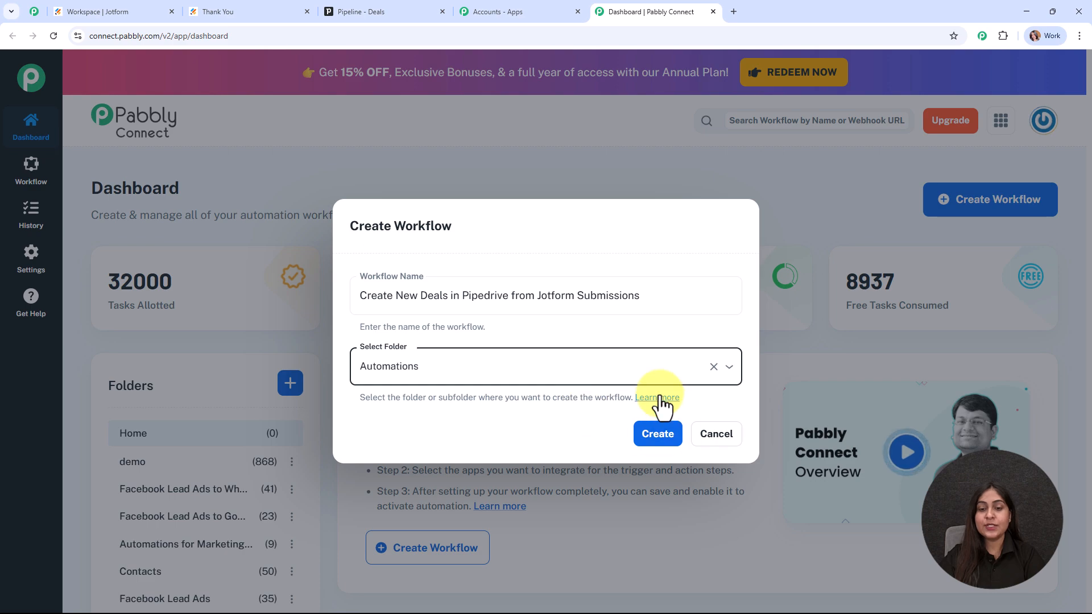
left_click(658, 429)
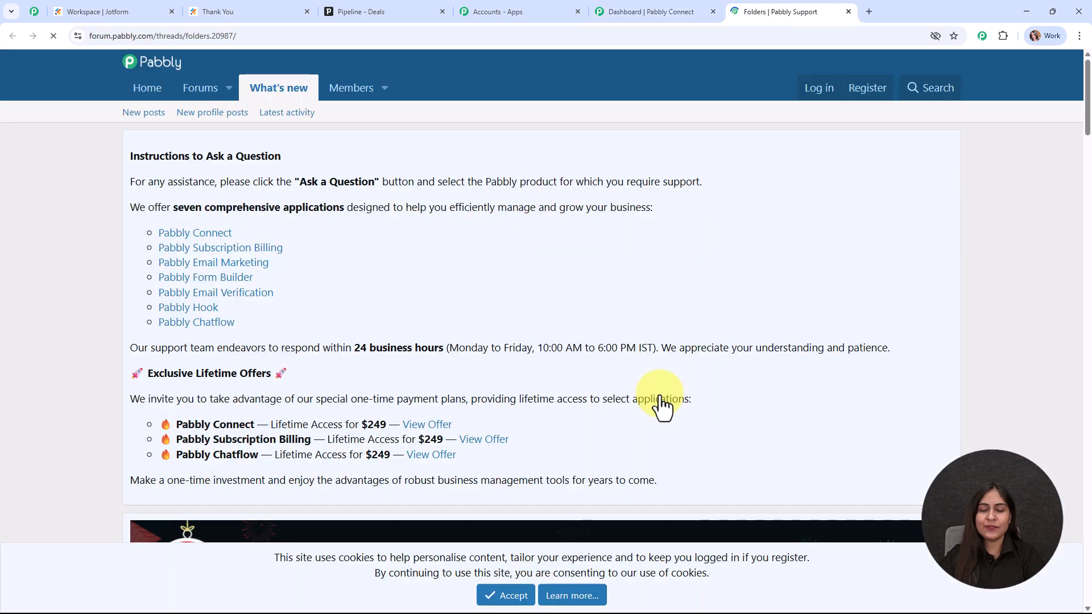
scroll(577, 374, "down", 10)
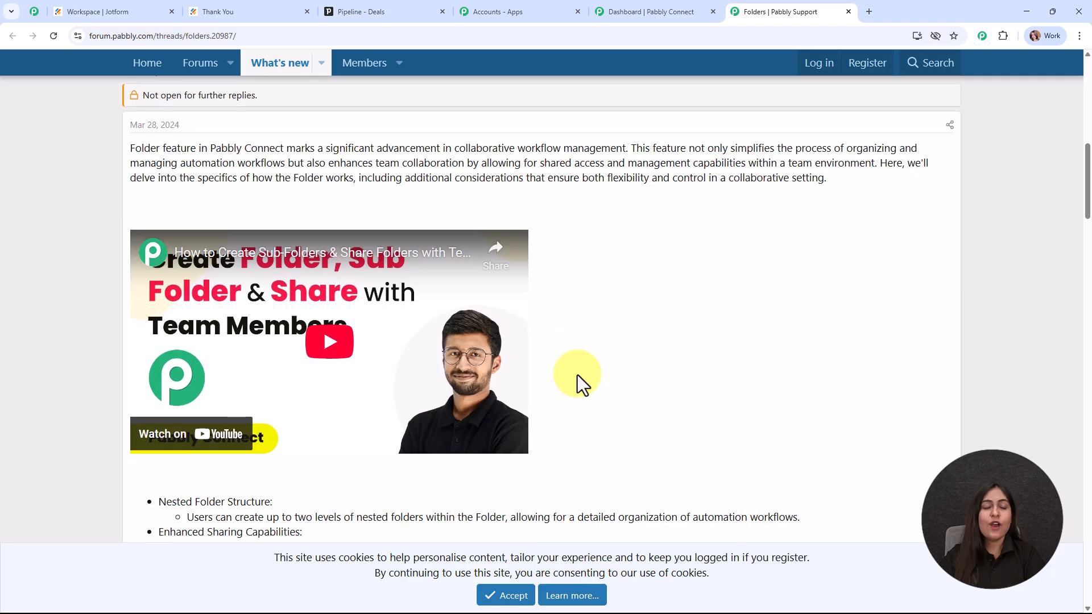
scroll(577, 374, "down", 15)
scroll(578, 374, "down", 10)
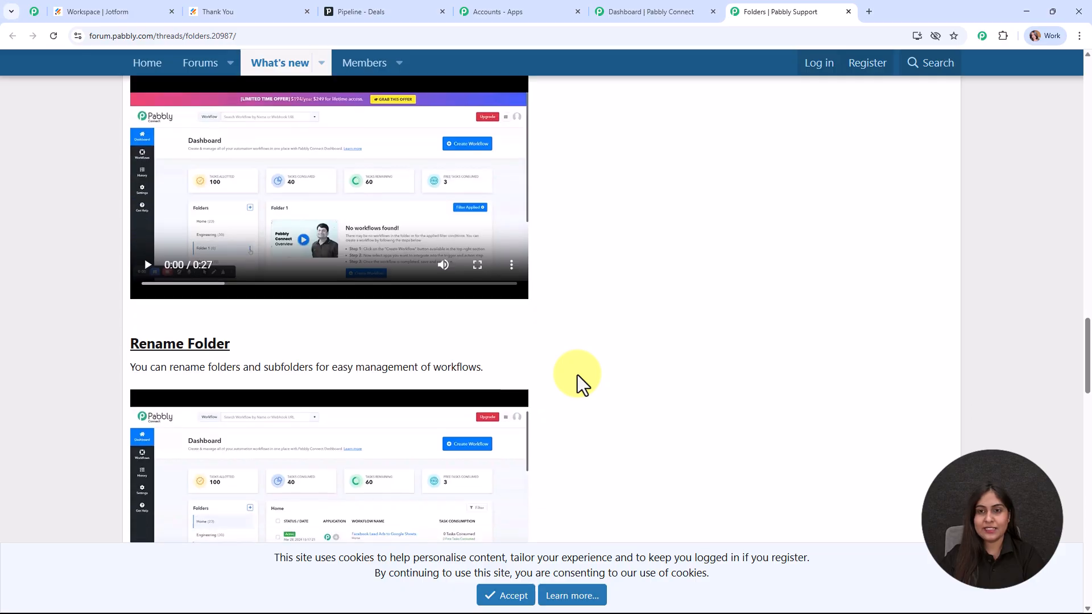
left_click(849, 11)
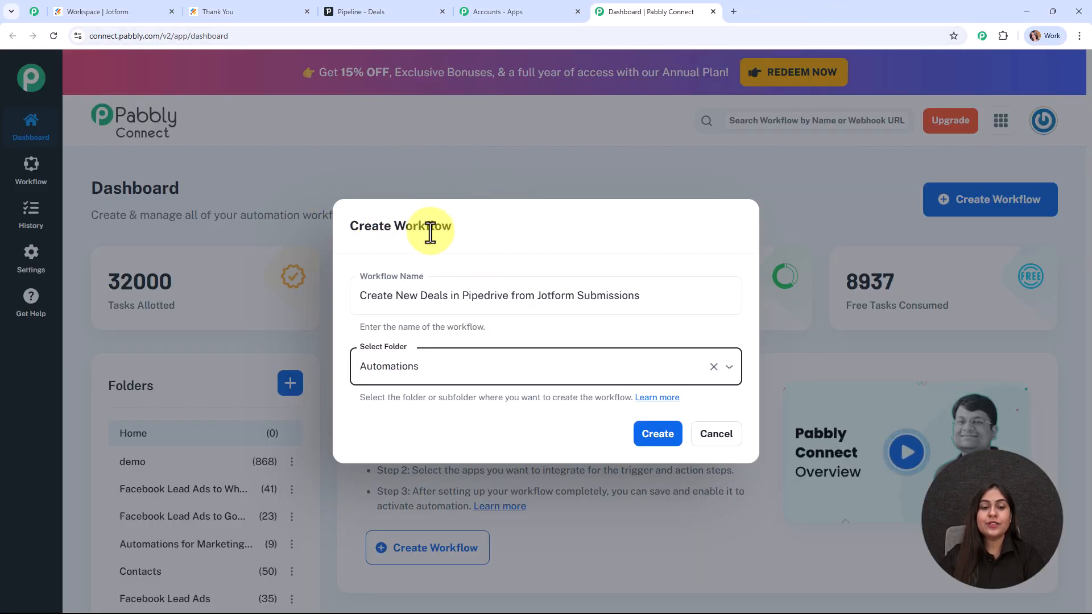
Step: Create the workflow and set its trigger to Jotform New Response
left_click(652, 445)
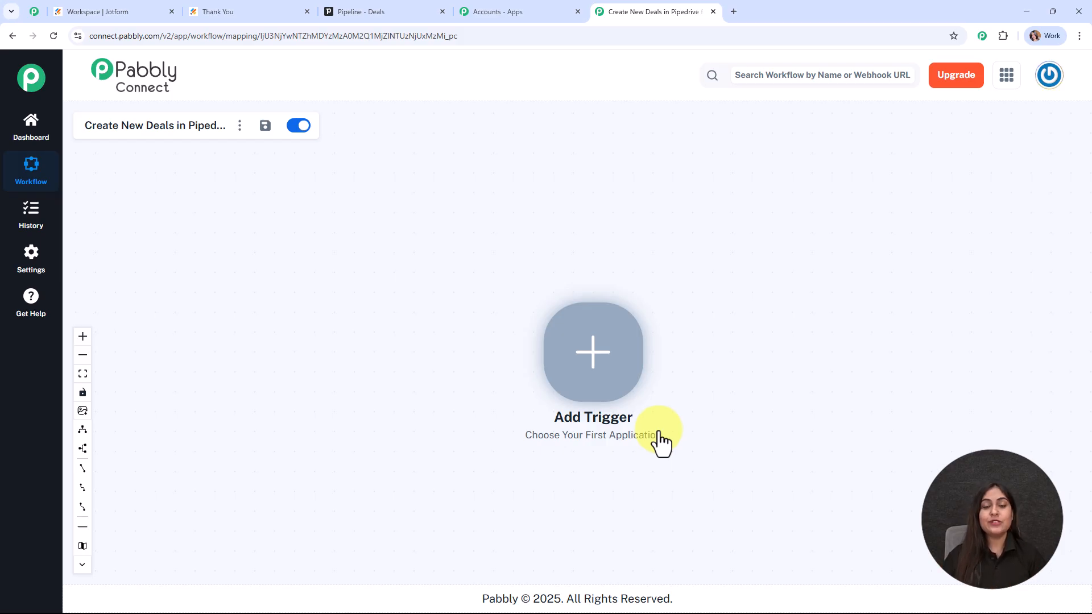
left_click(592, 355)
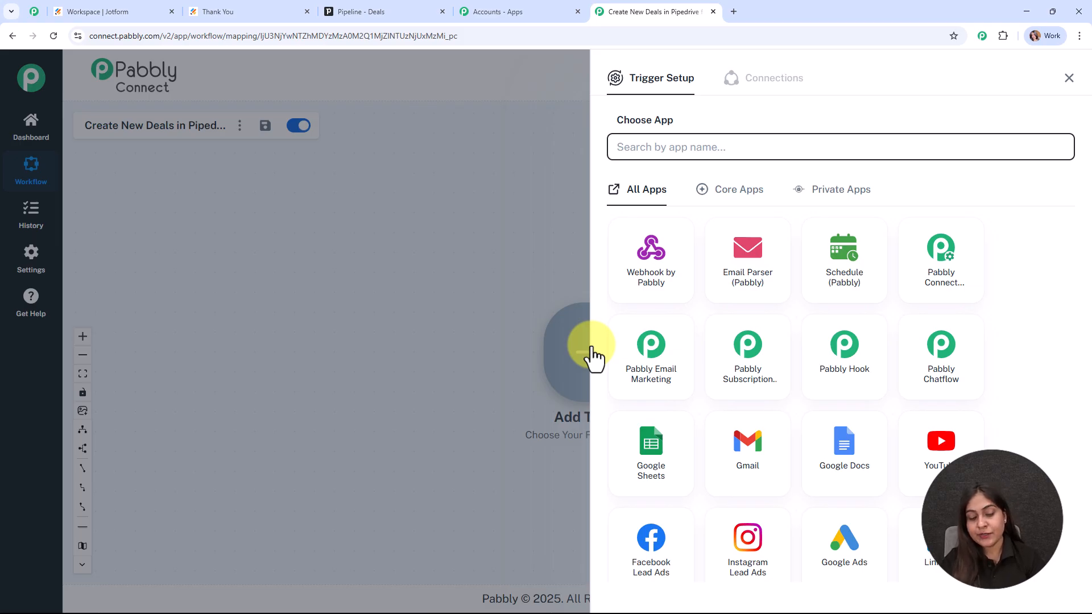
type("ko")
key("BackSpace")
key("BackSpace")
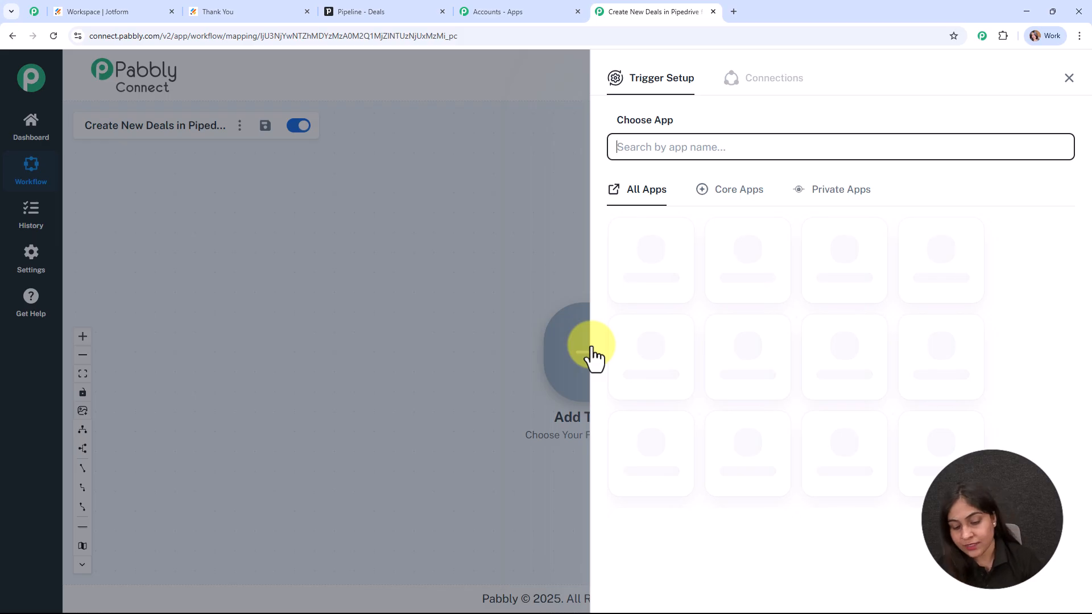
type("joy")
left_click(645, 449)
left_click(662, 205)
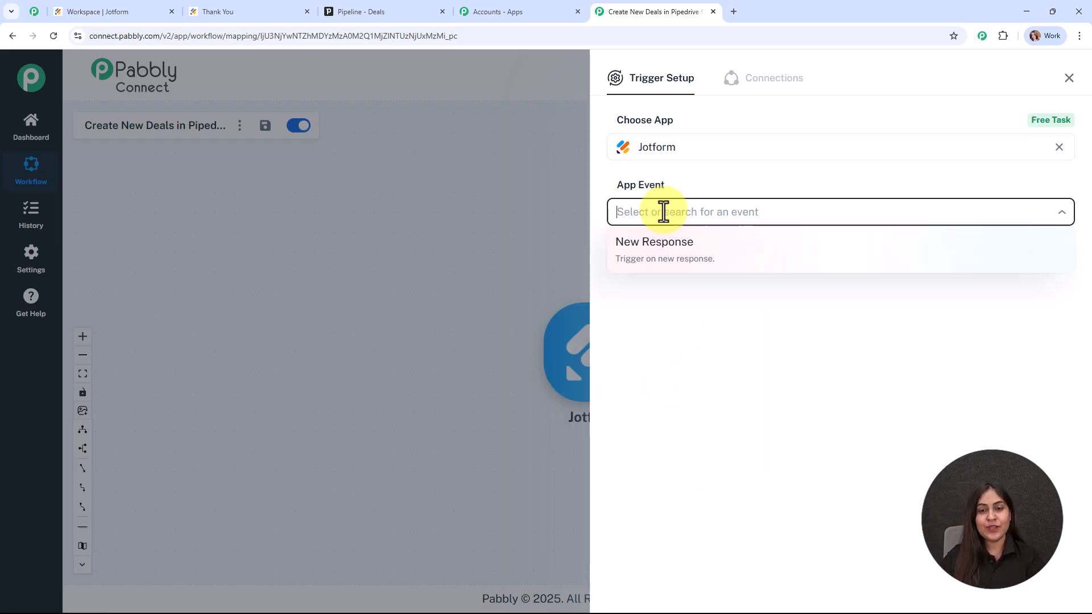
left_click(671, 247)
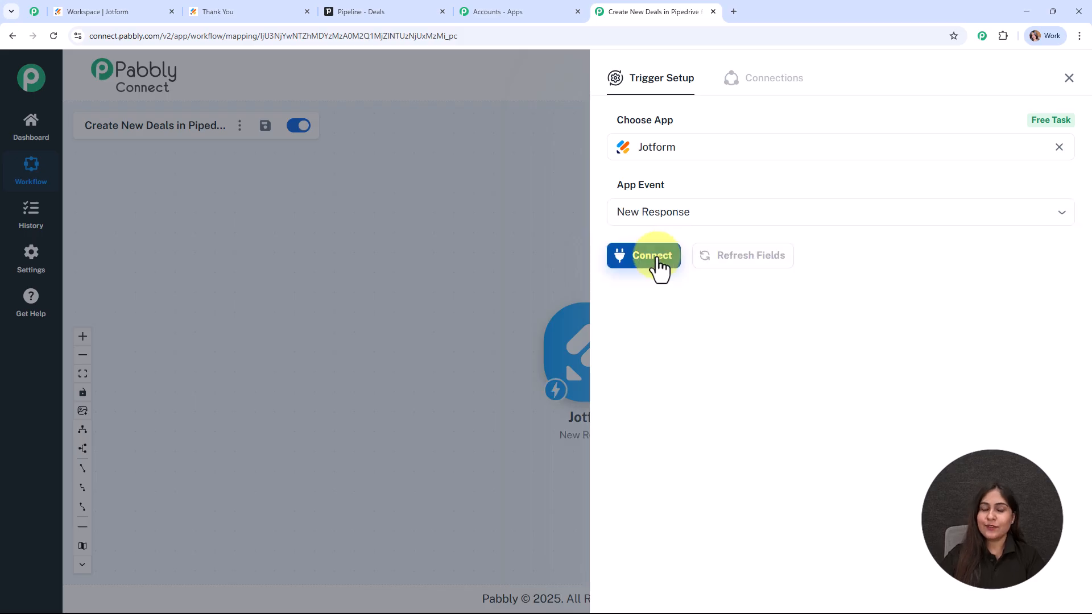
Step: Connect the Jotform trigger and copy its webhook URL
left_click(658, 260)
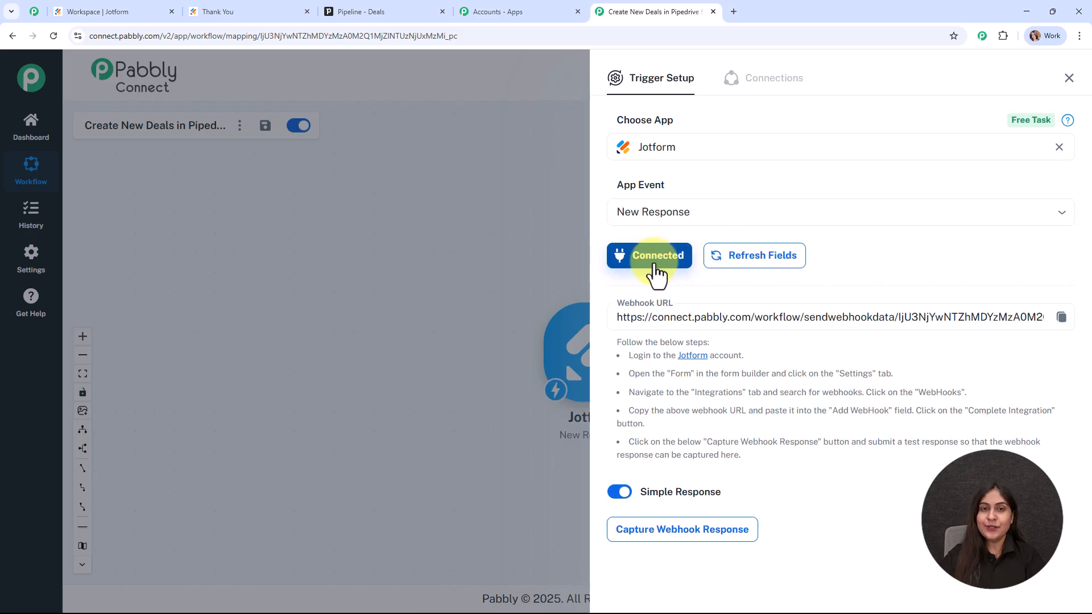
scroll(804, 244, "down", 1)
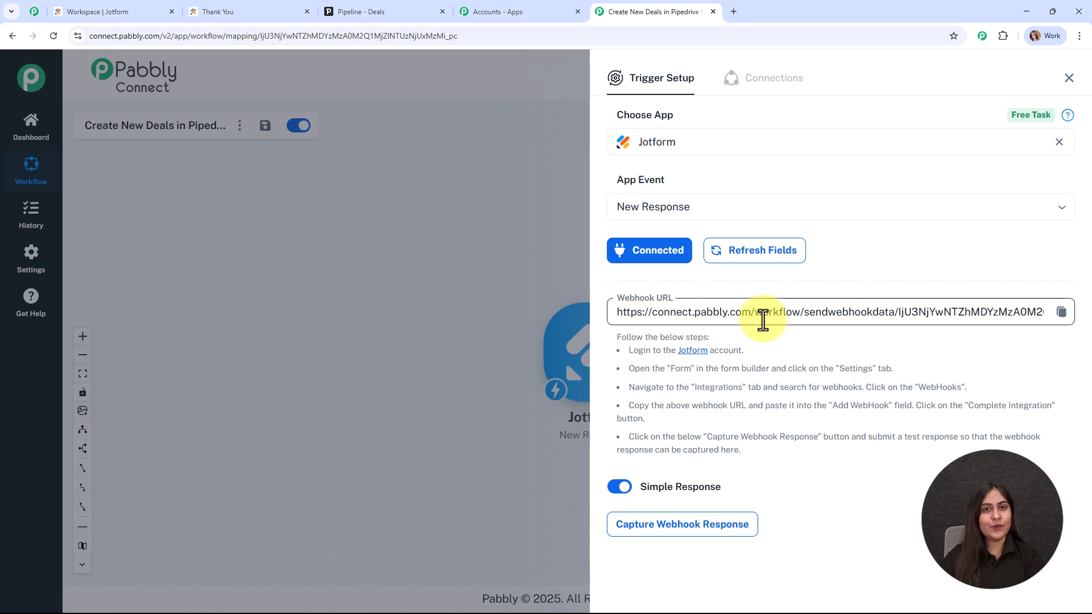
left_click_drag(629, 350, 990, 449)
left_click(1061, 313)
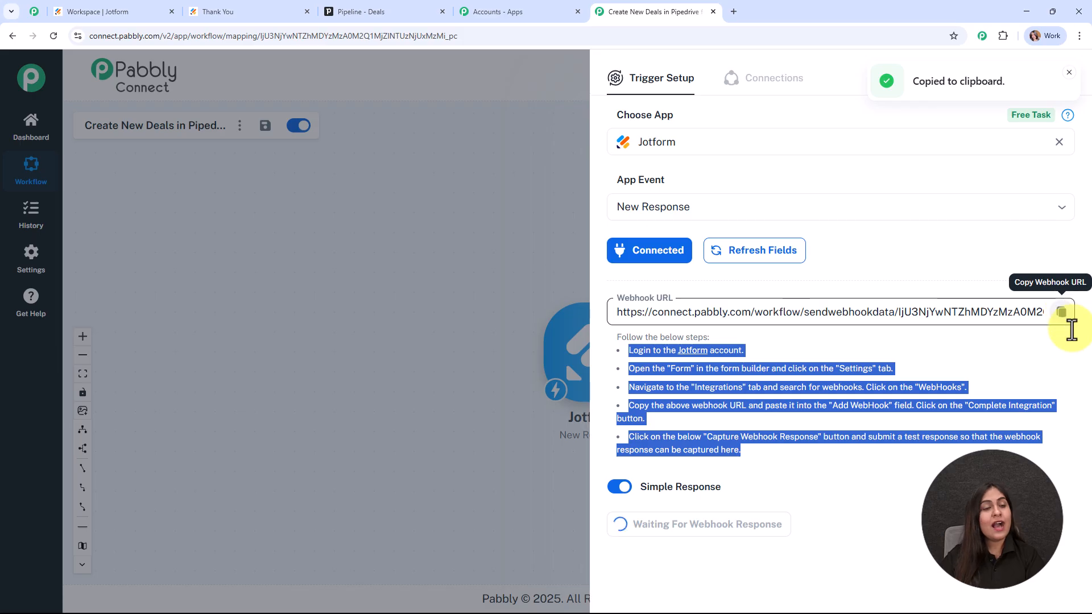
left_click(114, 7)
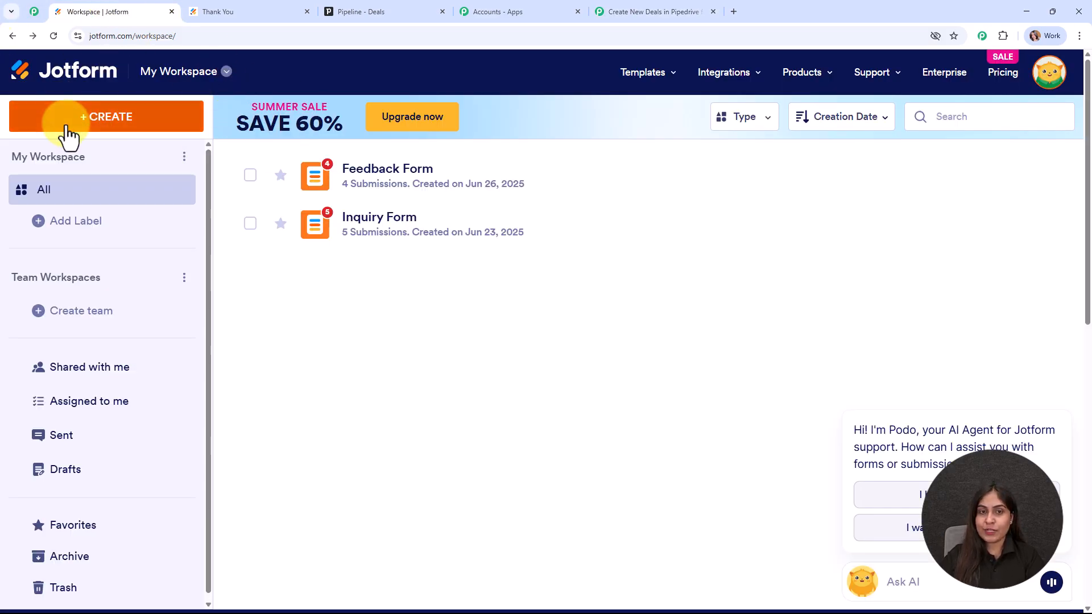
Step: Open the Inquiry Form's webhook integration under its Settings integrations
mouse_move(528, 256)
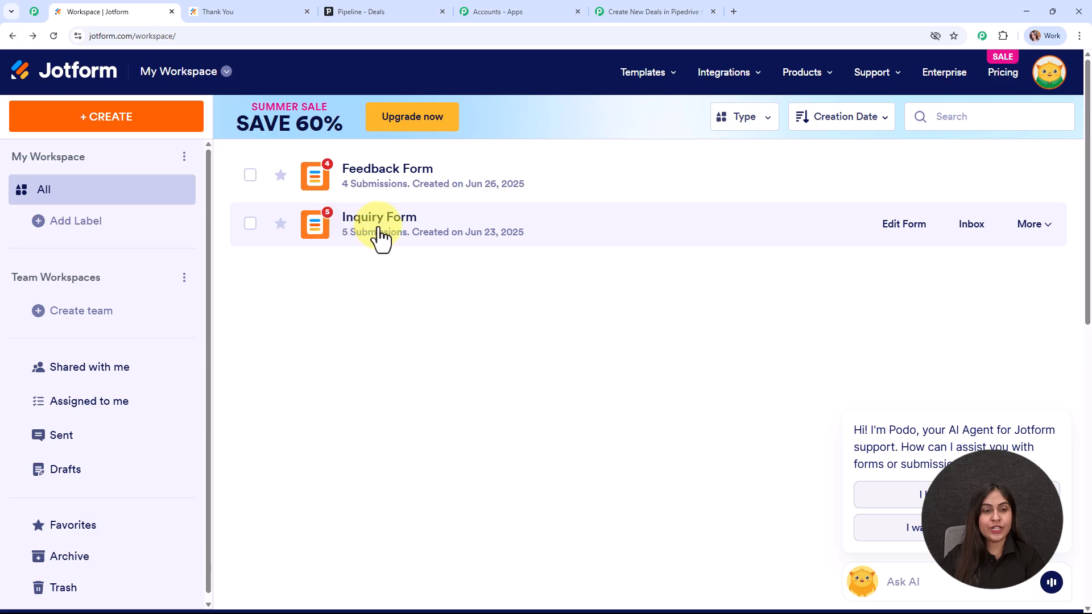
left_click(890, 243)
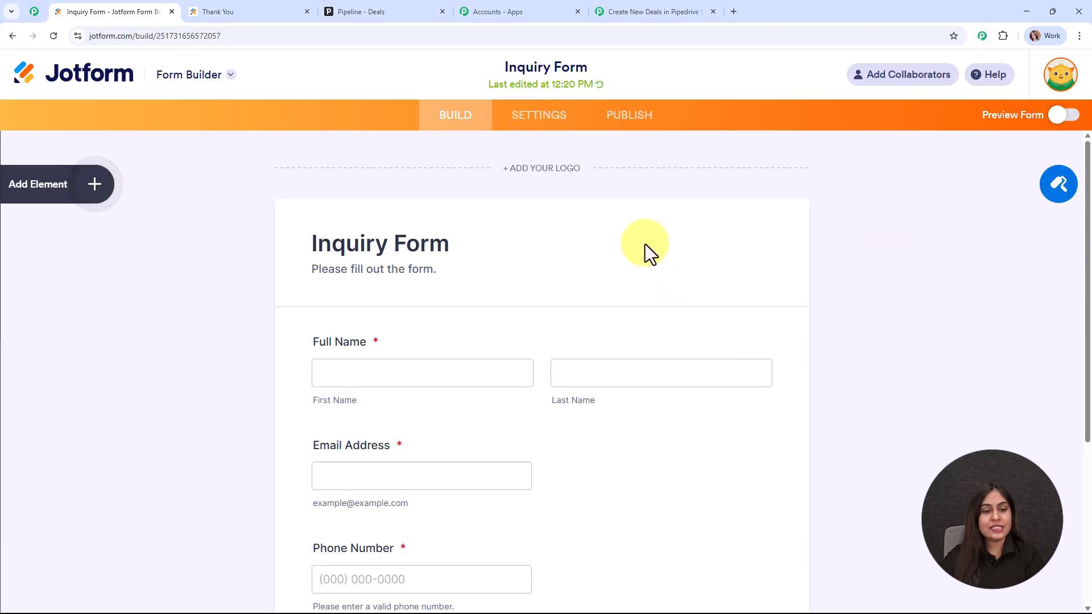
scroll(645, 243, "down", 5)
scroll(632, 216, "up", 4)
left_click(545, 63)
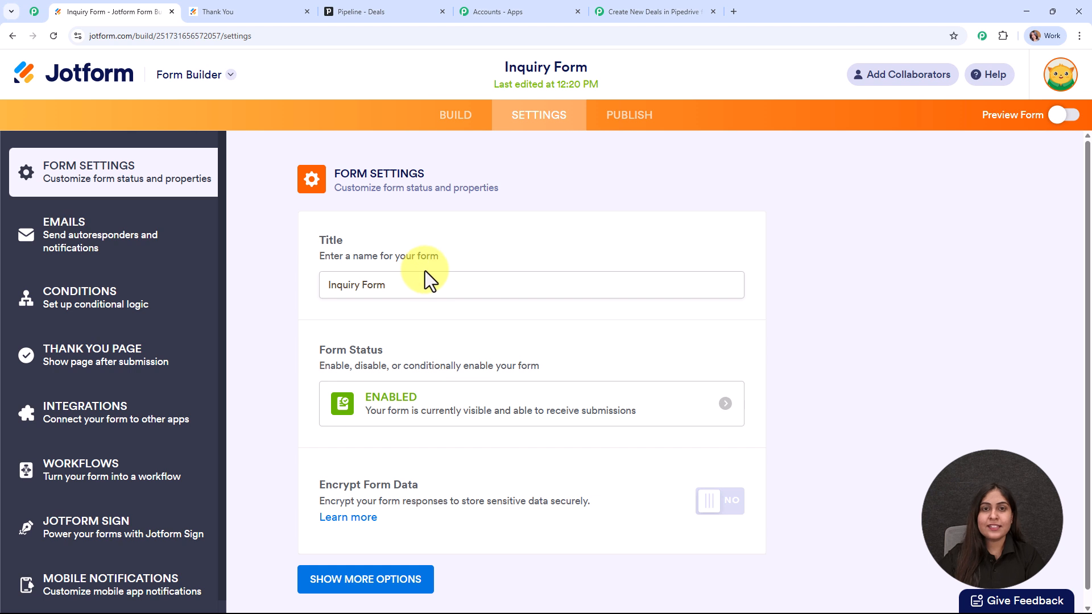
left_click(147, 422)
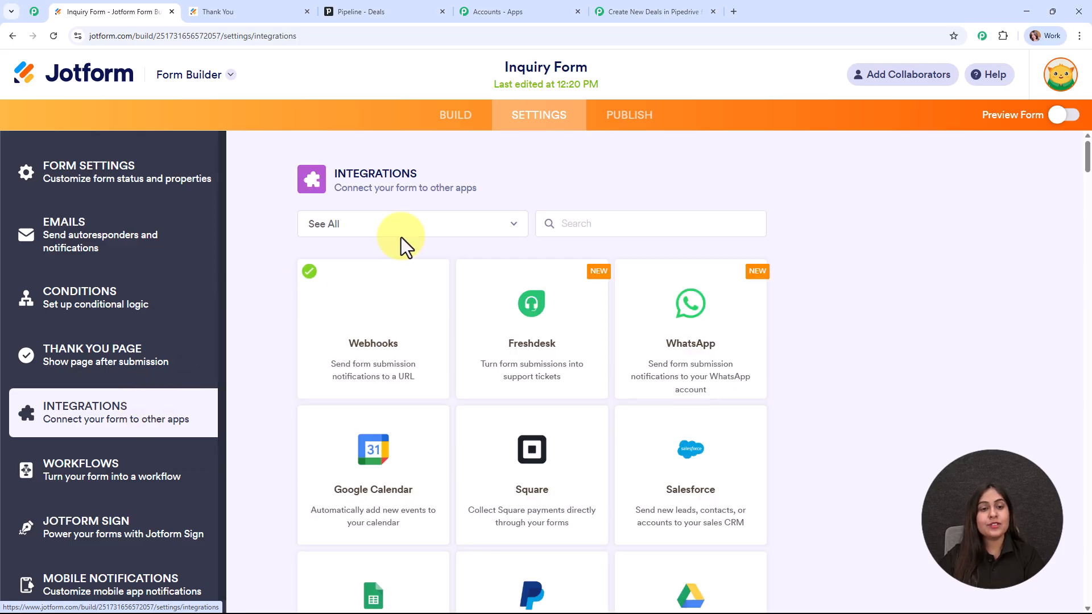
left_click(381, 343)
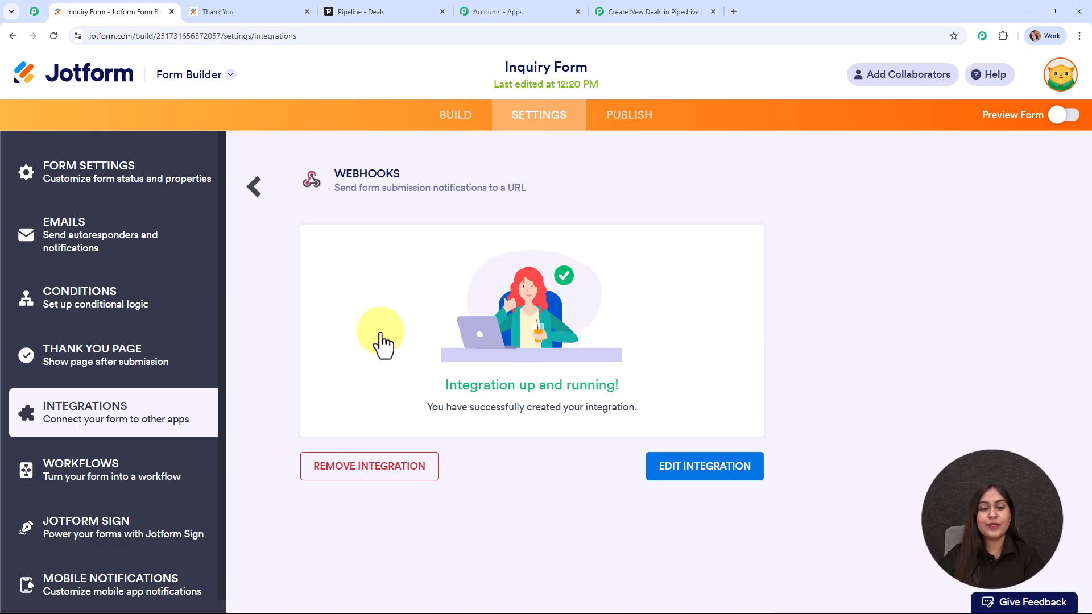
Step: Replace the old webhook URL with the copied Pabbly URL, save, and finish the integration
left_click(760, 467)
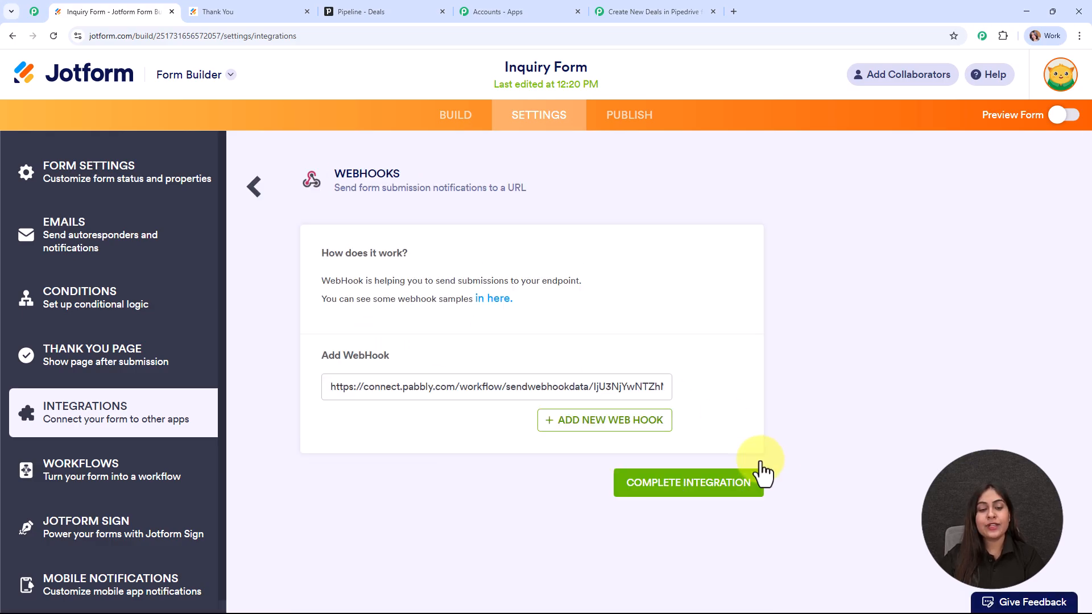
triple_click(599, 391)
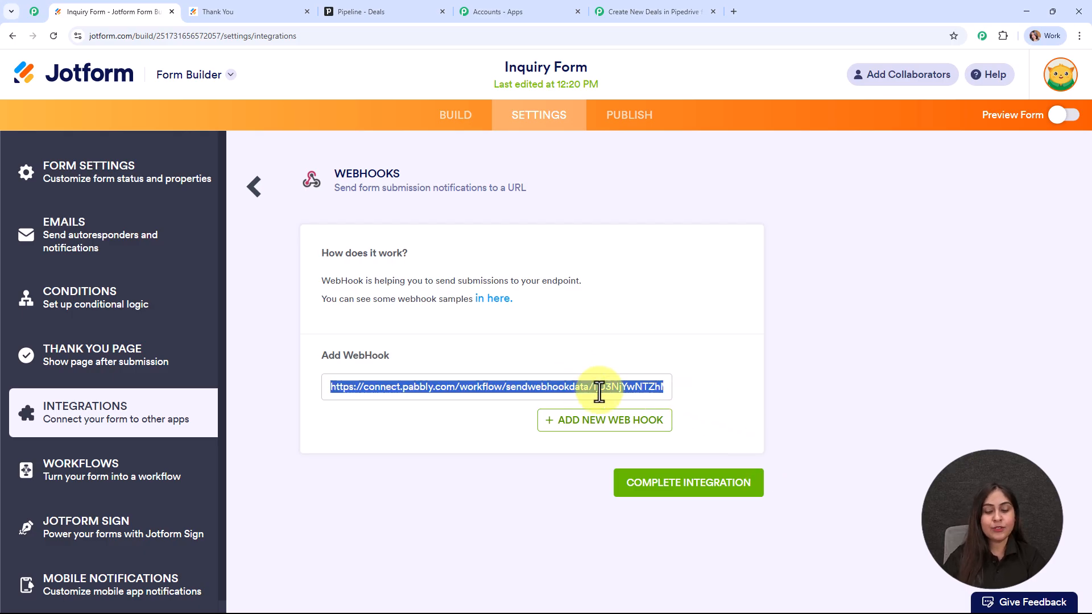
key("BackSpace")
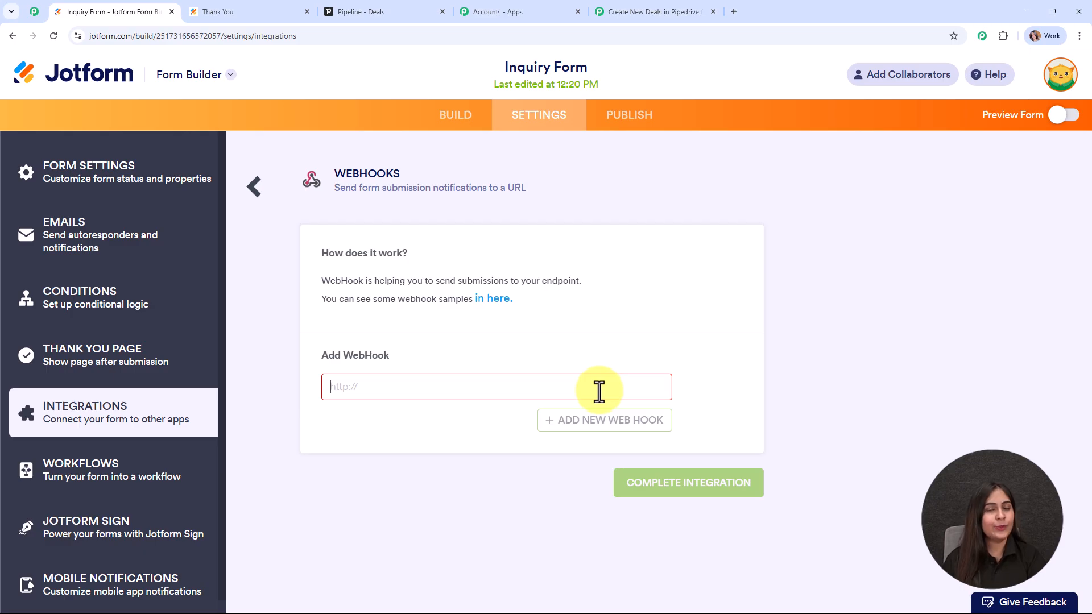
key("ctrl+v")
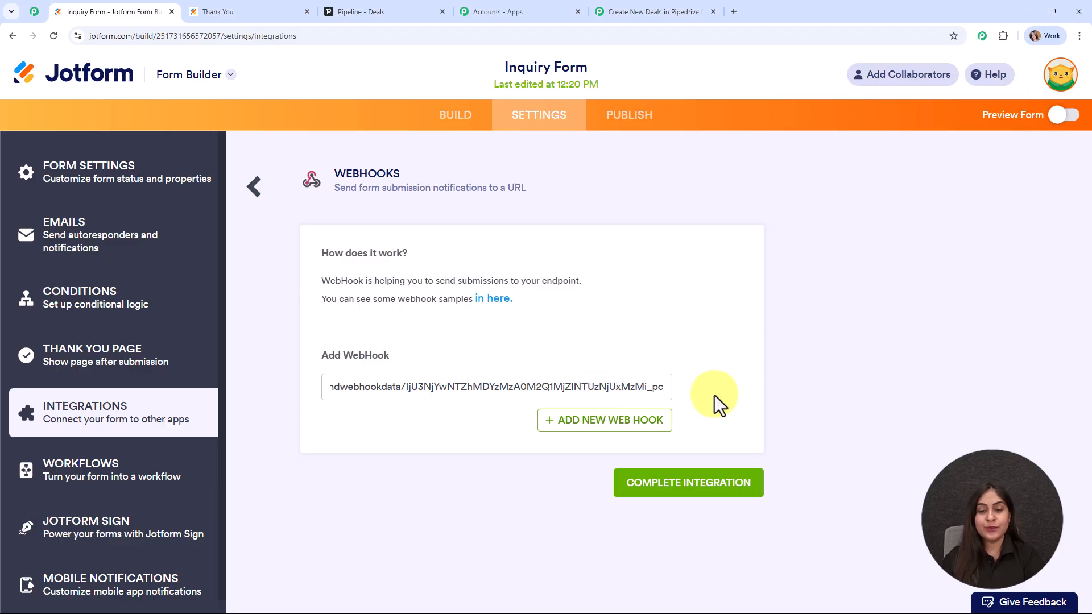
left_click(731, 483)
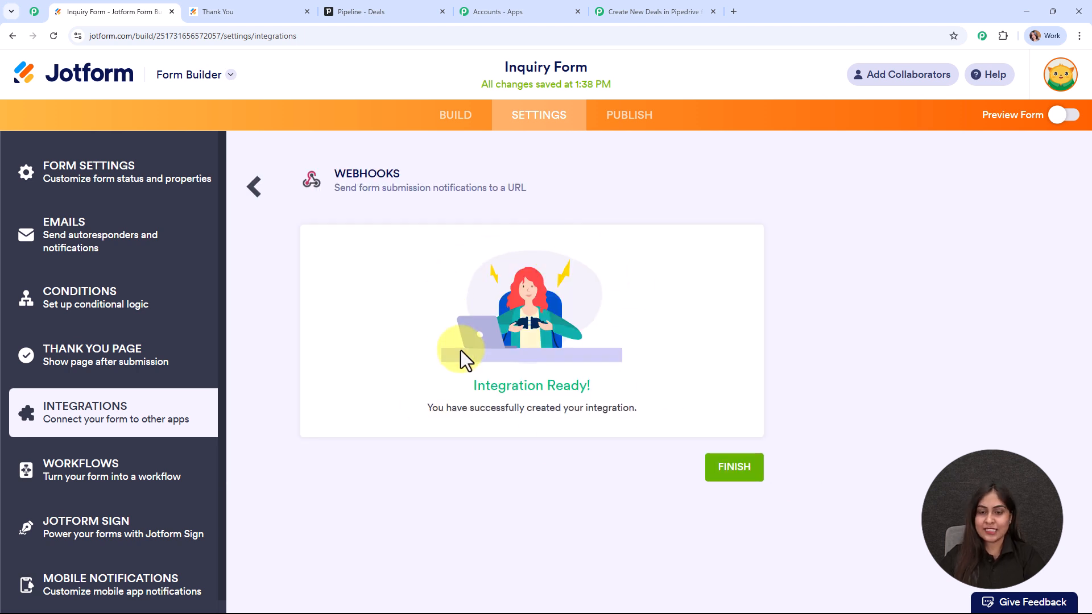
left_click(741, 474)
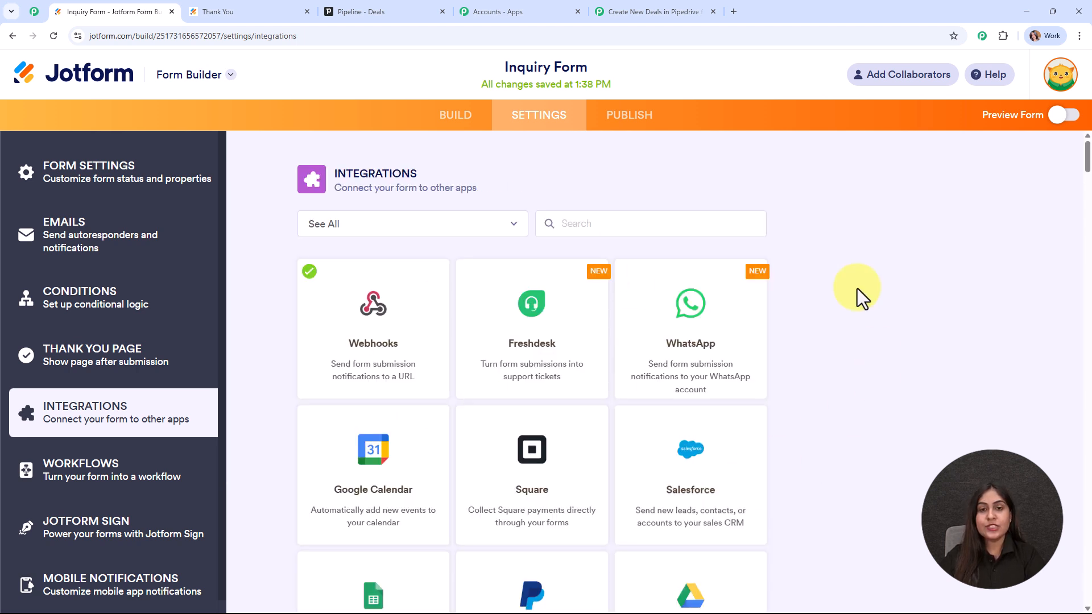
left_click(620, 116)
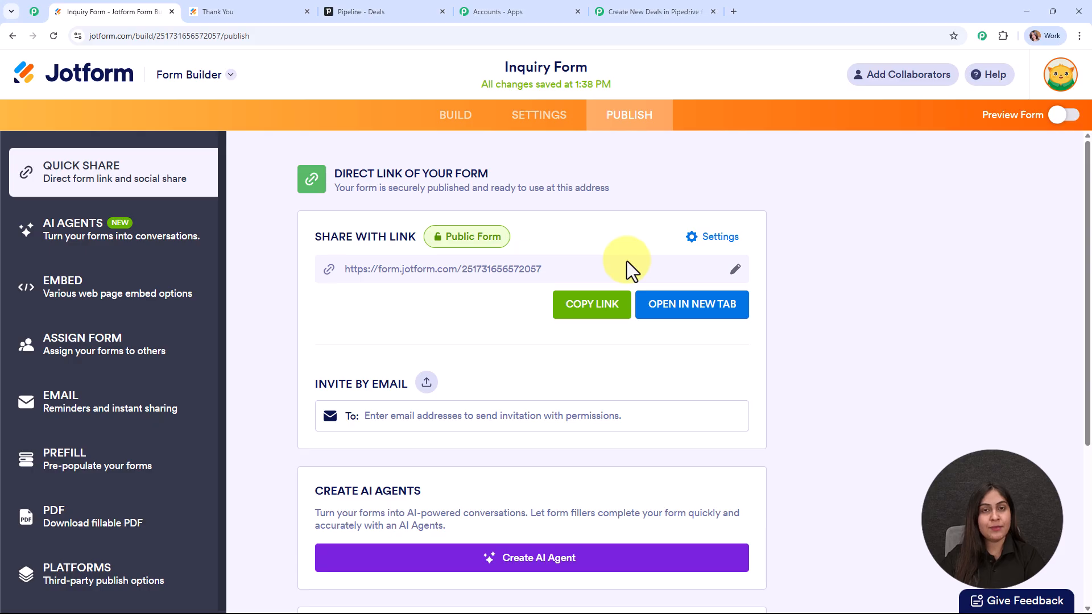
Step: Open the live Inquiry Form in a new tab, then return to the waiting Pabbly trigger
left_click(685, 307)
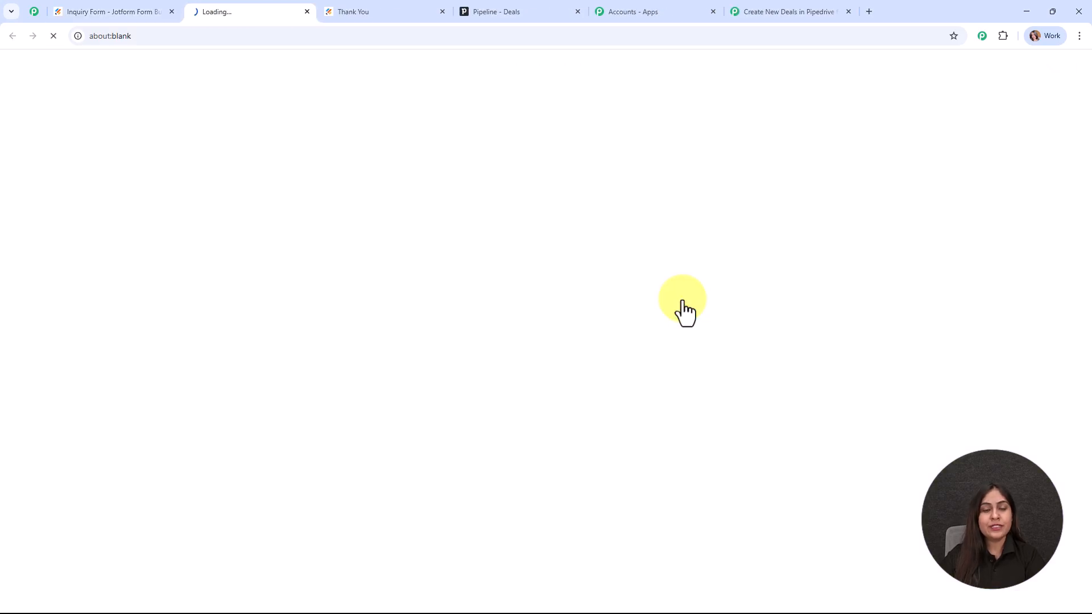
left_click(748, 8)
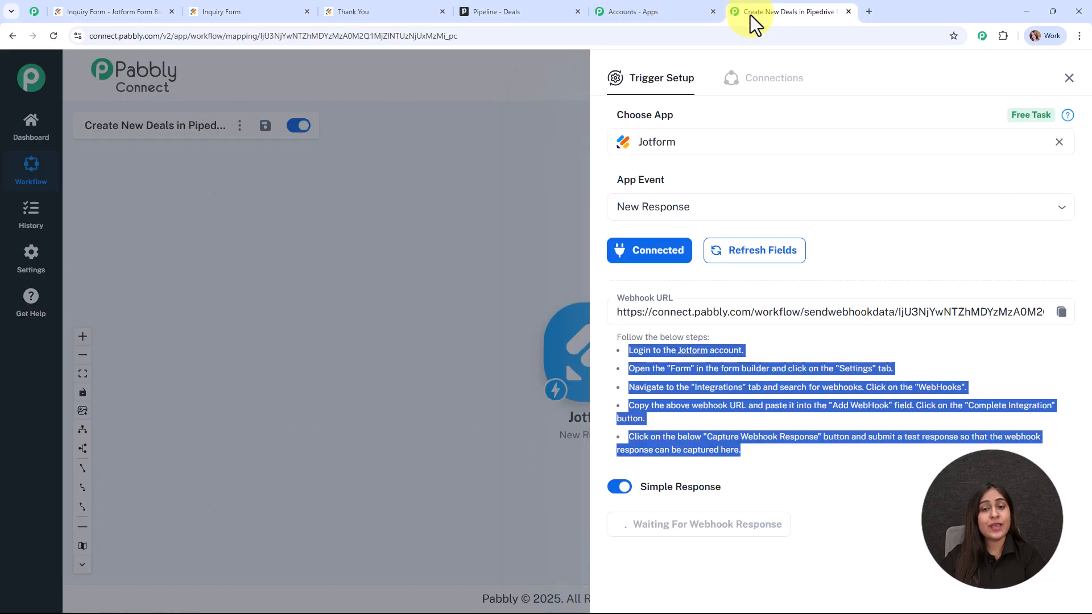
left_click(802, 110)
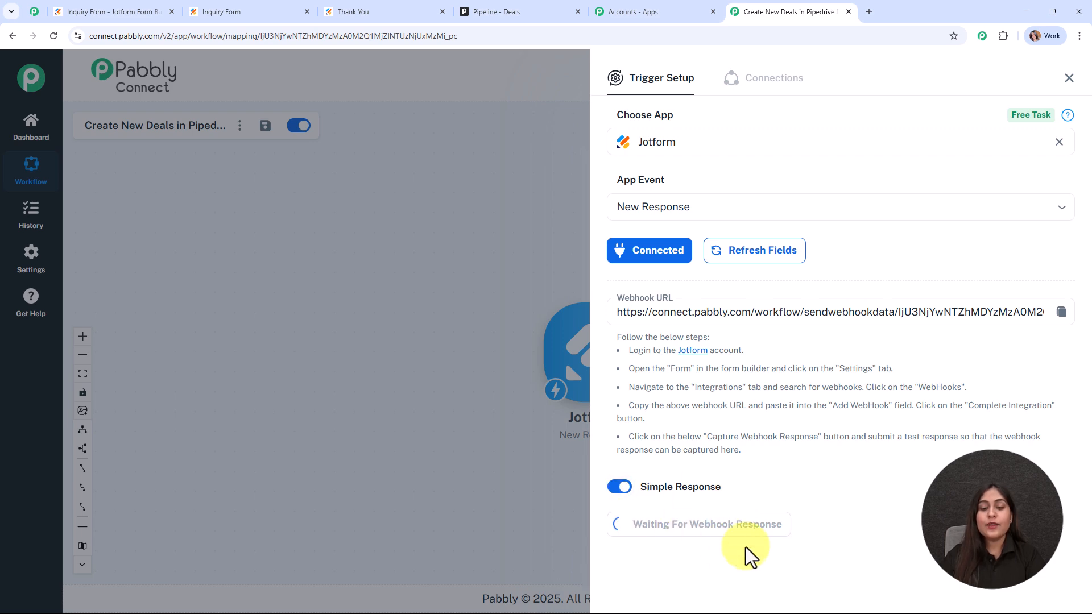
Step: Enter the name Test User in the live Inquiry Form's First and Last Name fields
left_click(228, 6)
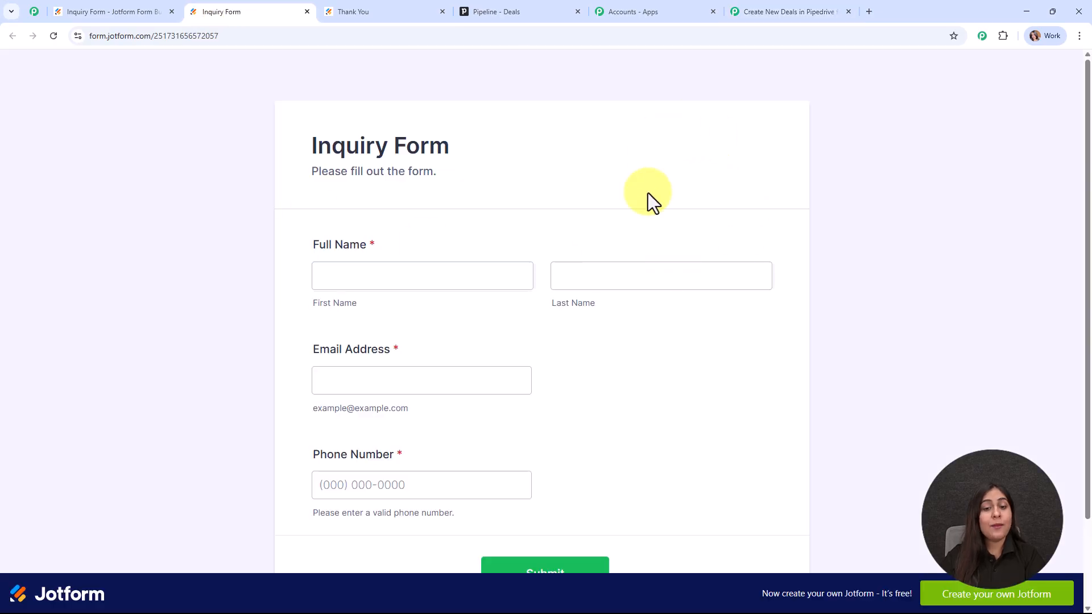
scroll(647, 193, "down", 1)
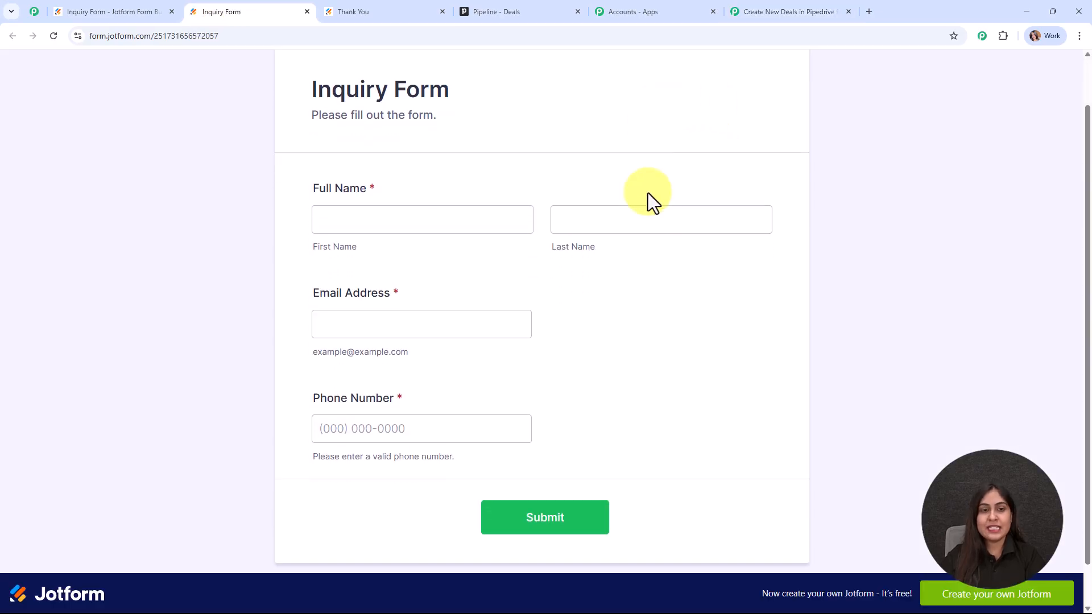
left_click(368, 215)
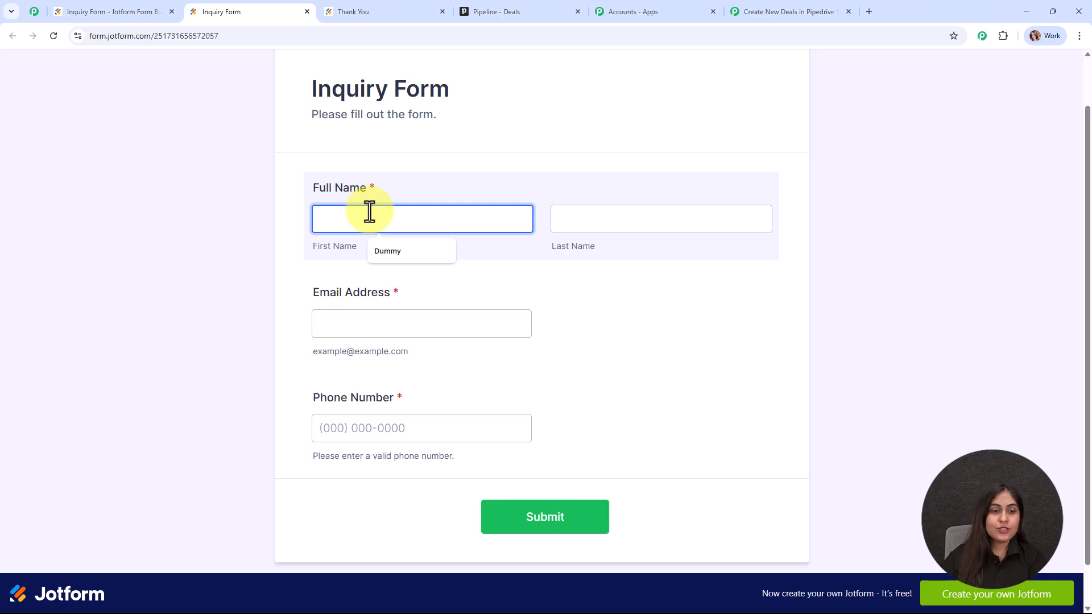
type("Ye")
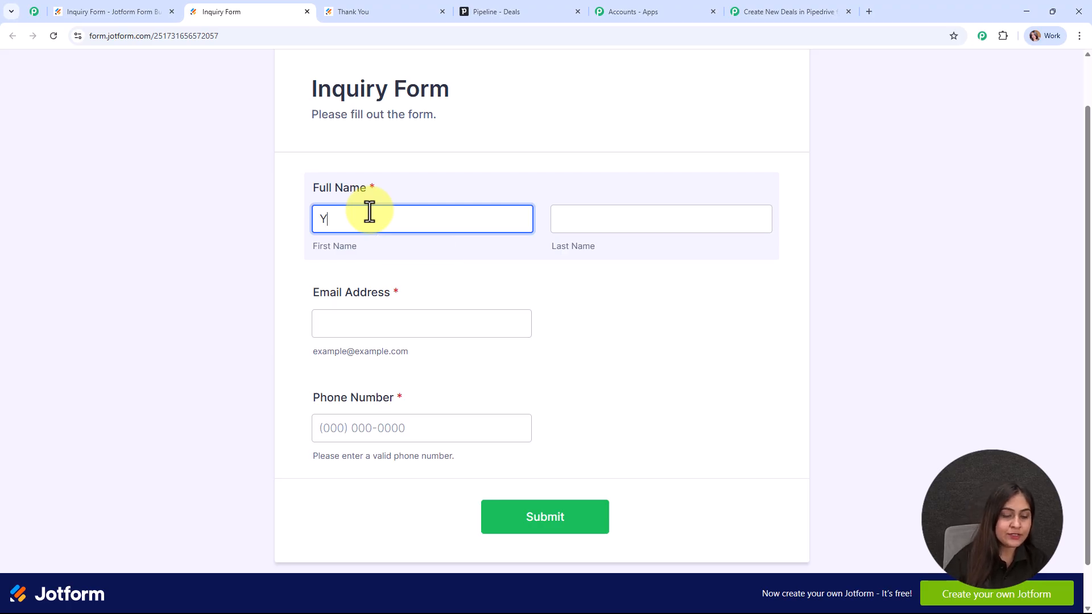
key("BackSpace")
key("BackSpace")
type("Test")
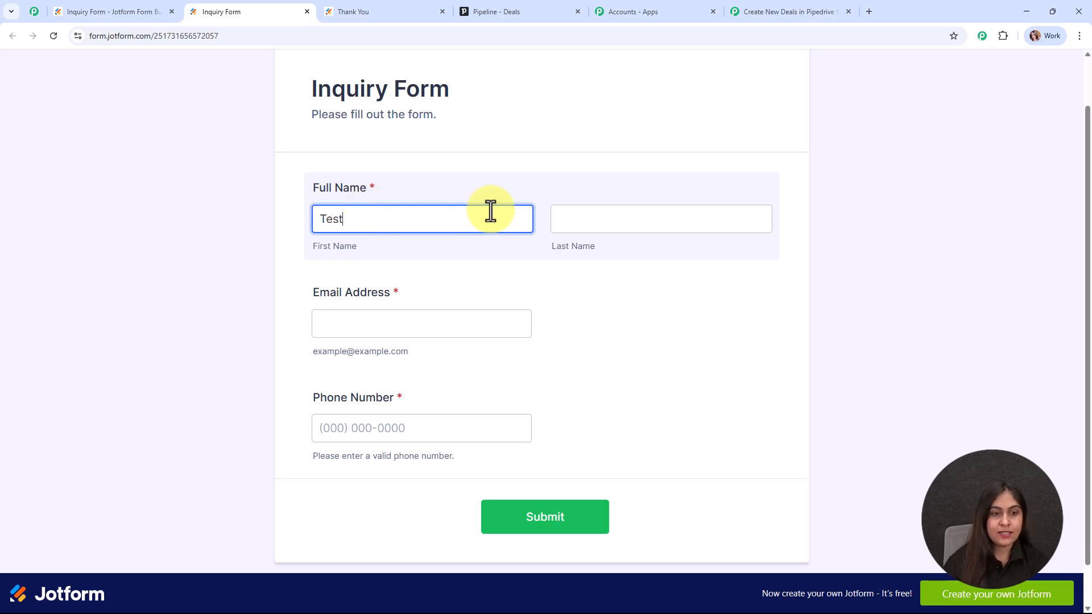
left_click(659, 232)
left_click(626, 251)
Step: Fill in a test email address and phone number, then submit the form
left_click(433, 317)
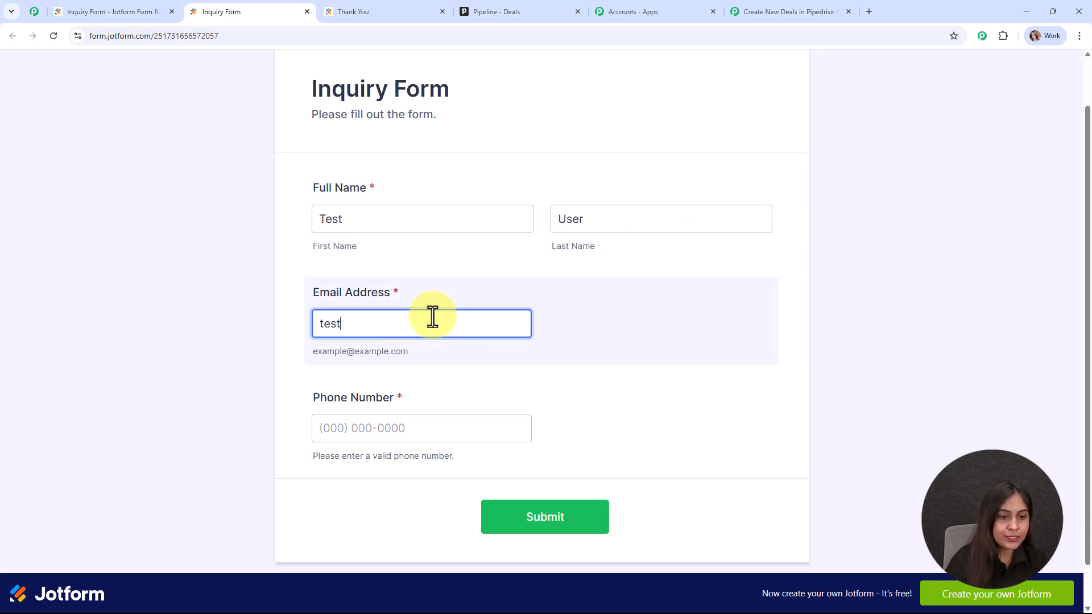
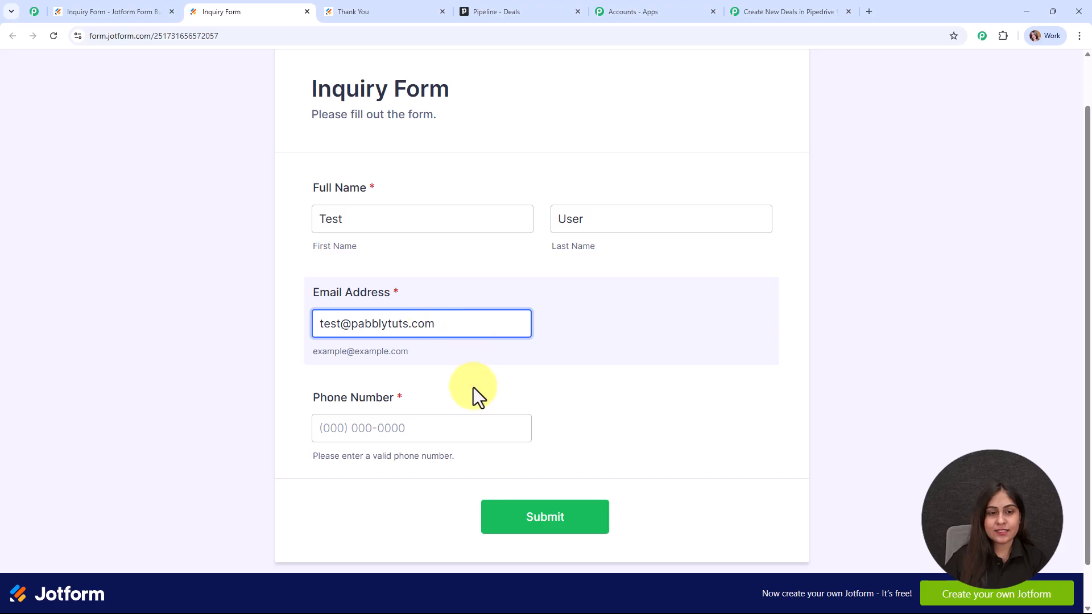
left_click(469, 426)
left_click(469, 427)
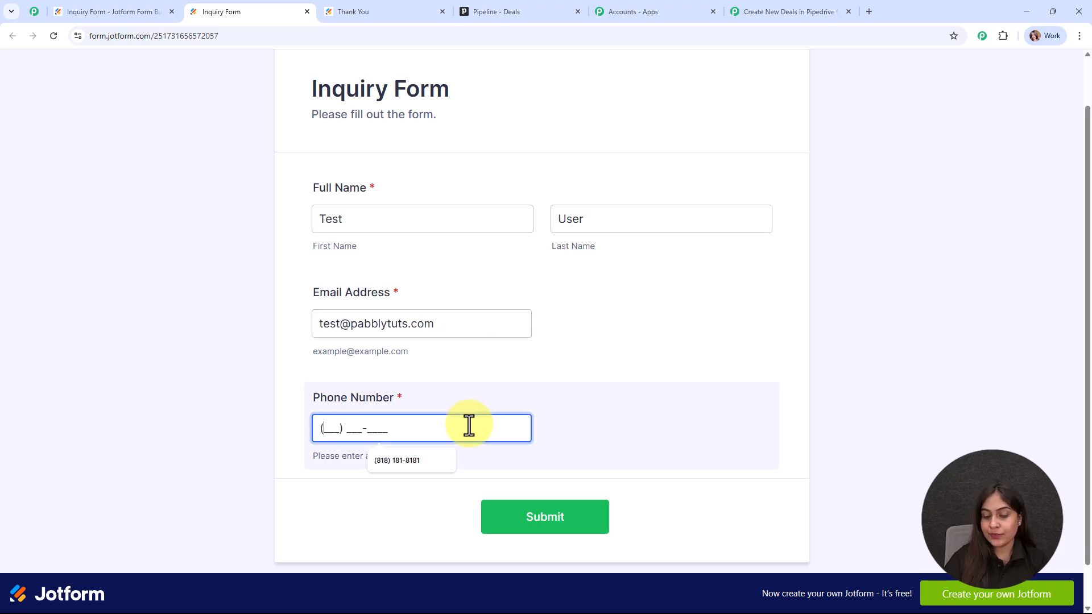
type("8484848484")
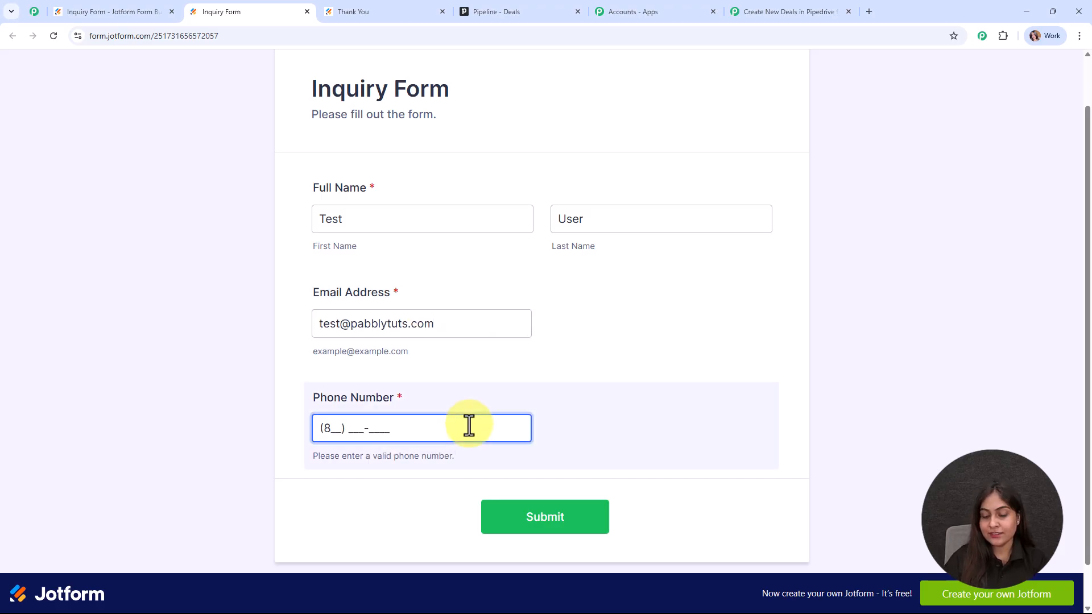
left_click(547, 515)
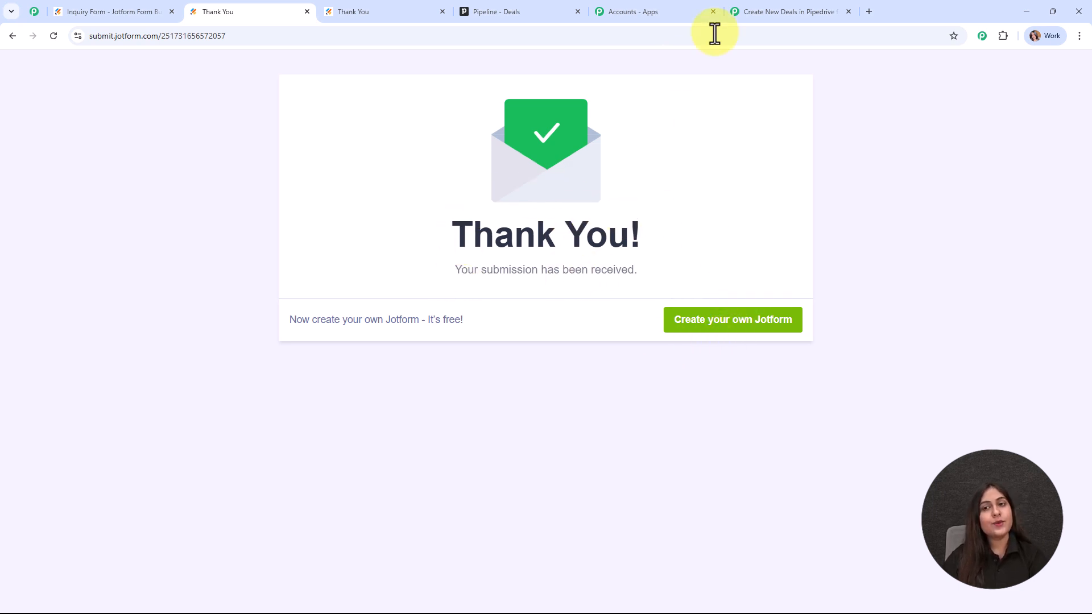
Step: Review the captured Jotform response fields, including first and last name, in Pabbly Connect
left_click(772, 5)
scroll(844, 274, "down", 5)
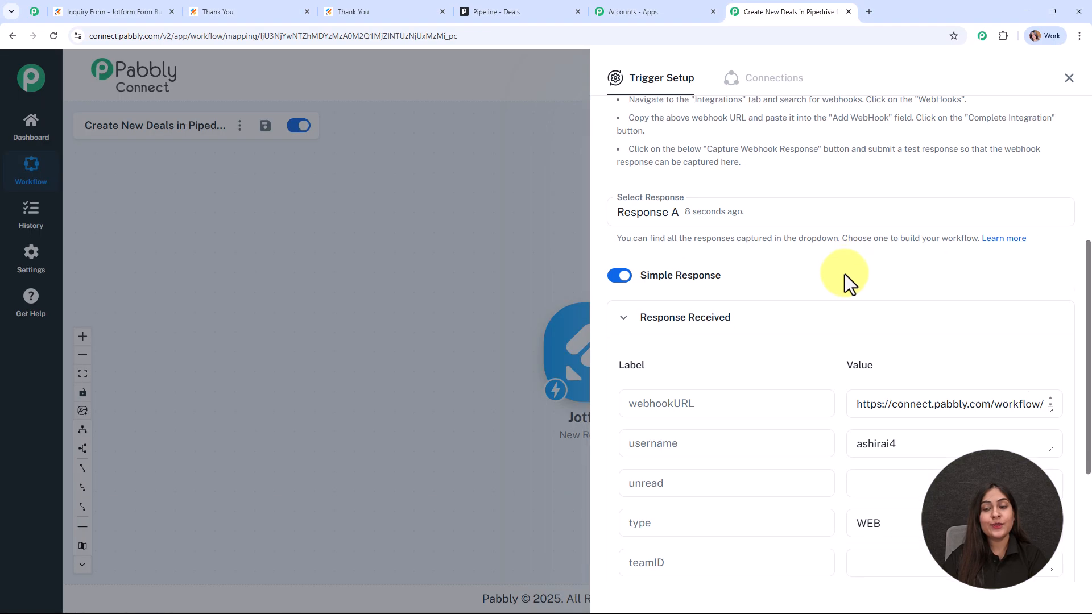
scroll(845, 274, "down", 3)
scroll(872, 351, "down", 6)
scroll(876, 353, "down", 6)
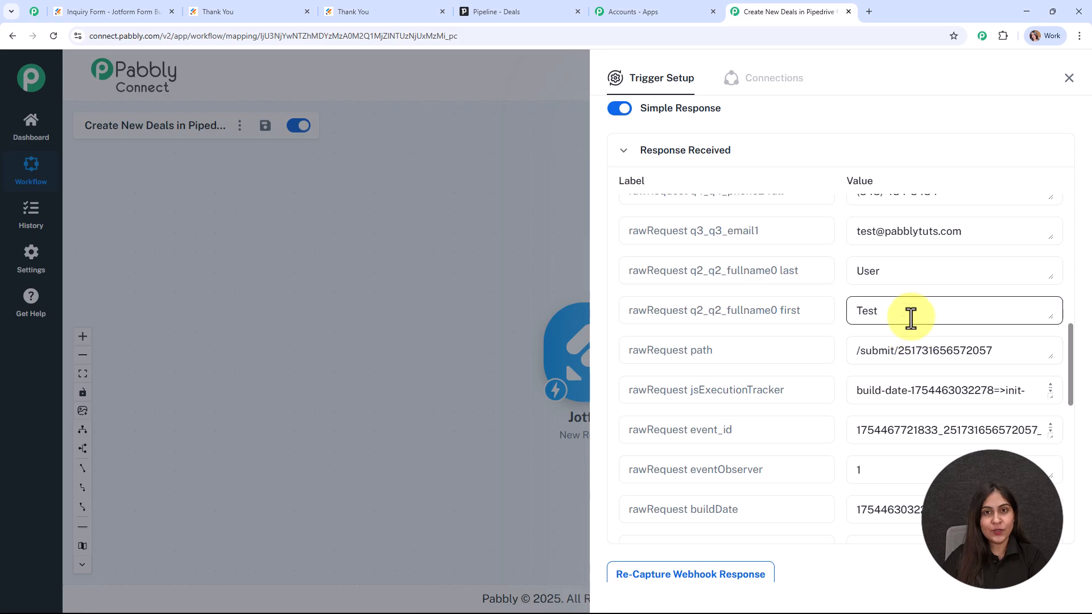
double_click(865, 310)
double_click(869, 273)
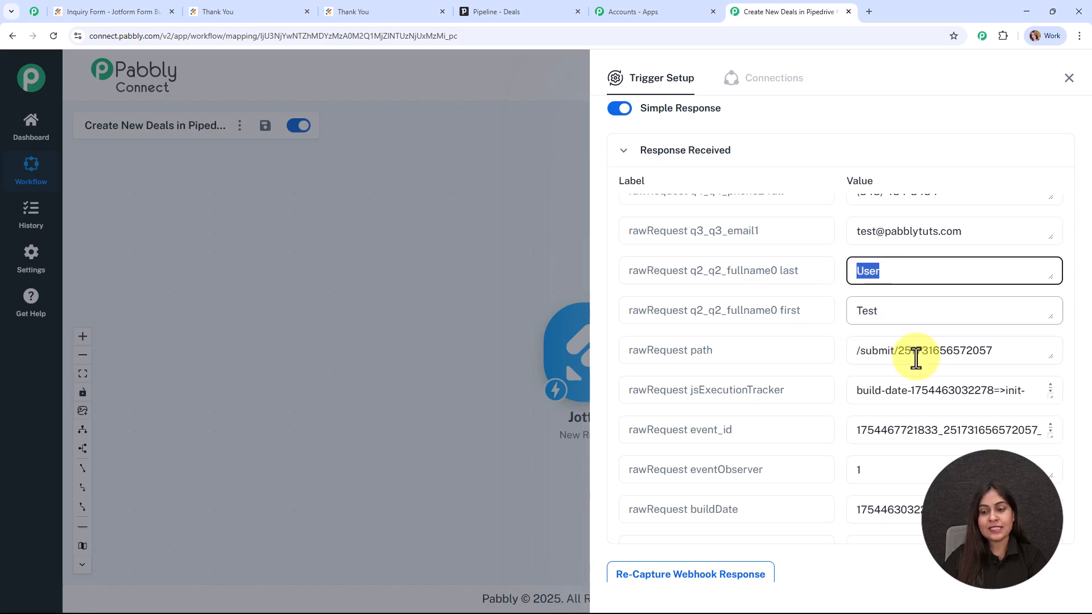
scroll(833, 310, "down", 5)
scroll(863, 353, "down", 4)
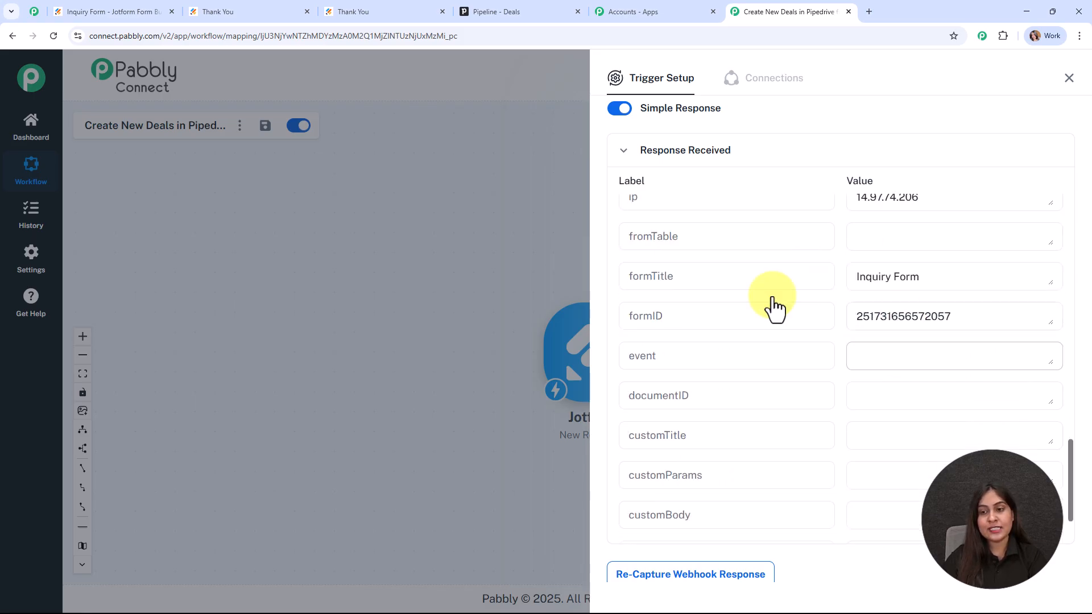
scroll(887, 277, "down", 2)
scroll(961, 295, "up", 10)
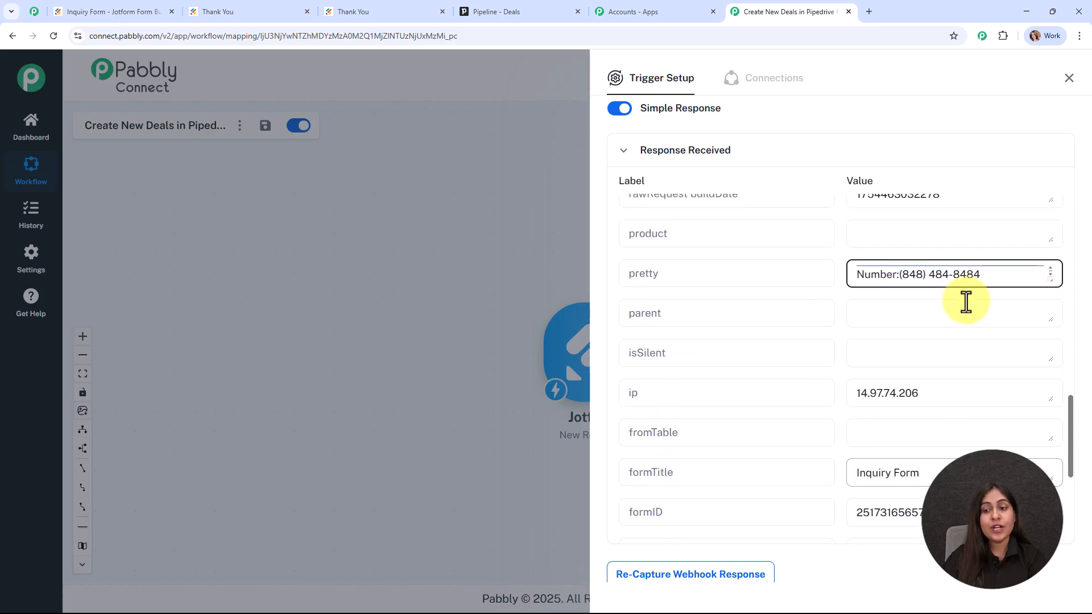
scroll(990, 355, "up", 1)
scroll(993, 355, "up", 4)
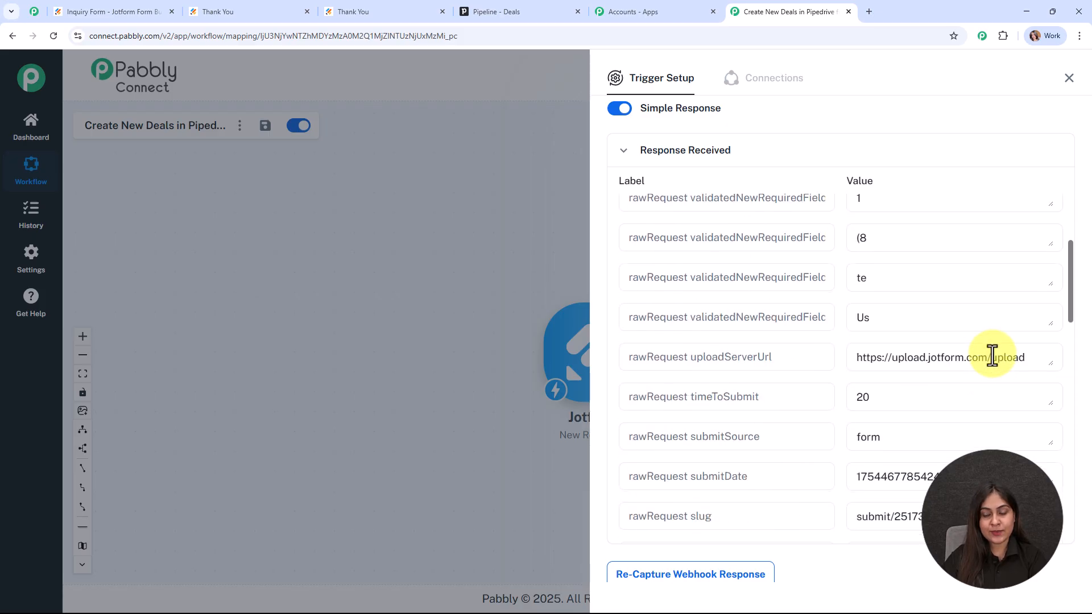
scroll(992, 356, "down", 5)
Step: Close Trigger Setup and reposition the Jotform New Response node on the canvas
left_click_drag(992, 369, 830, 370)
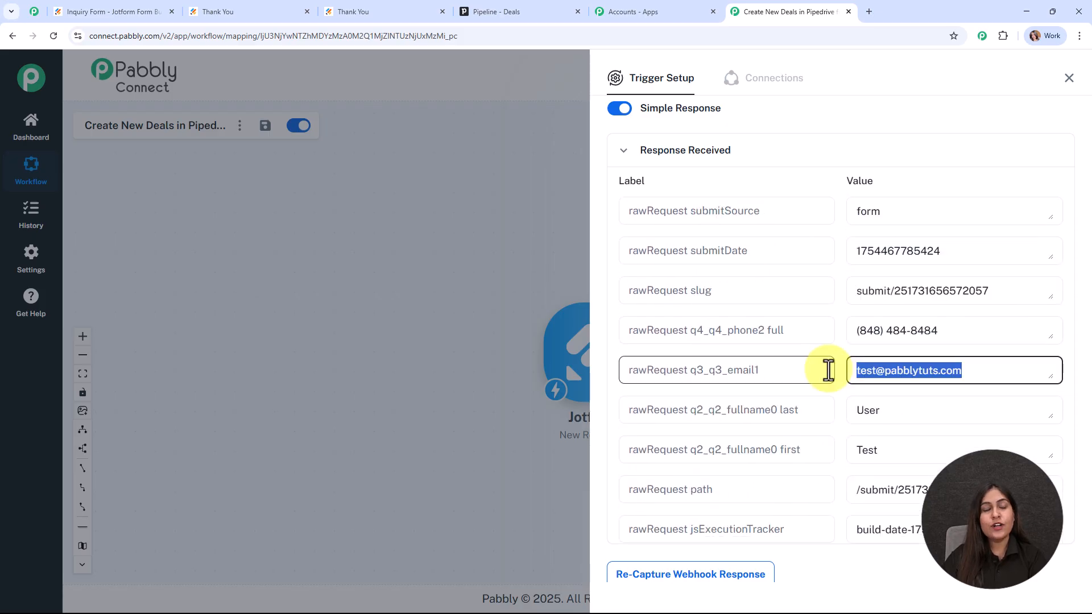
left_click(1069, 78)
left_click_drag(559, 374, 426, 296)
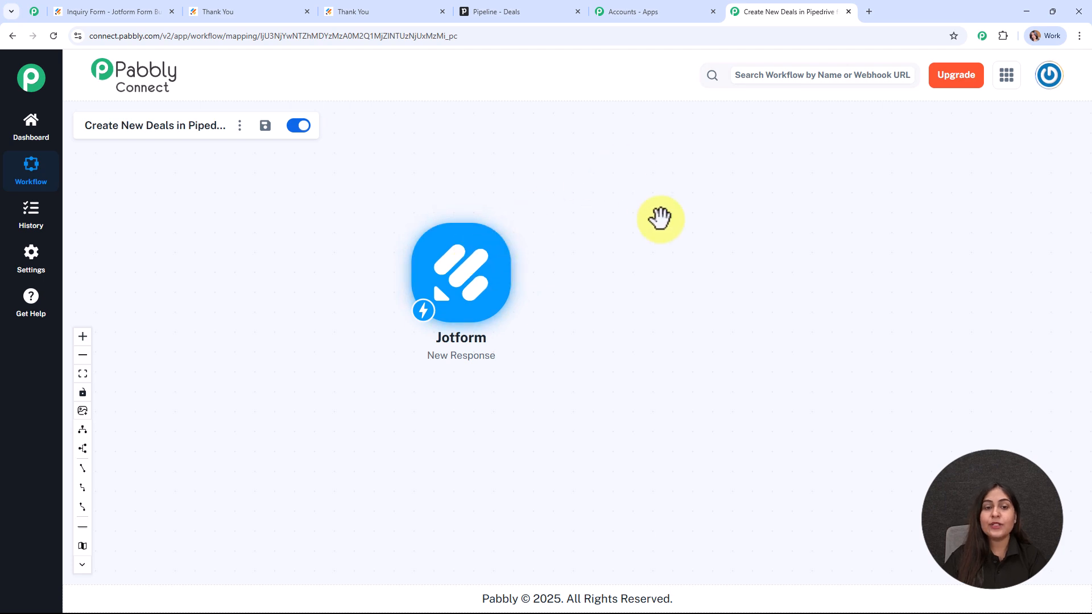
left_click(520, 7)
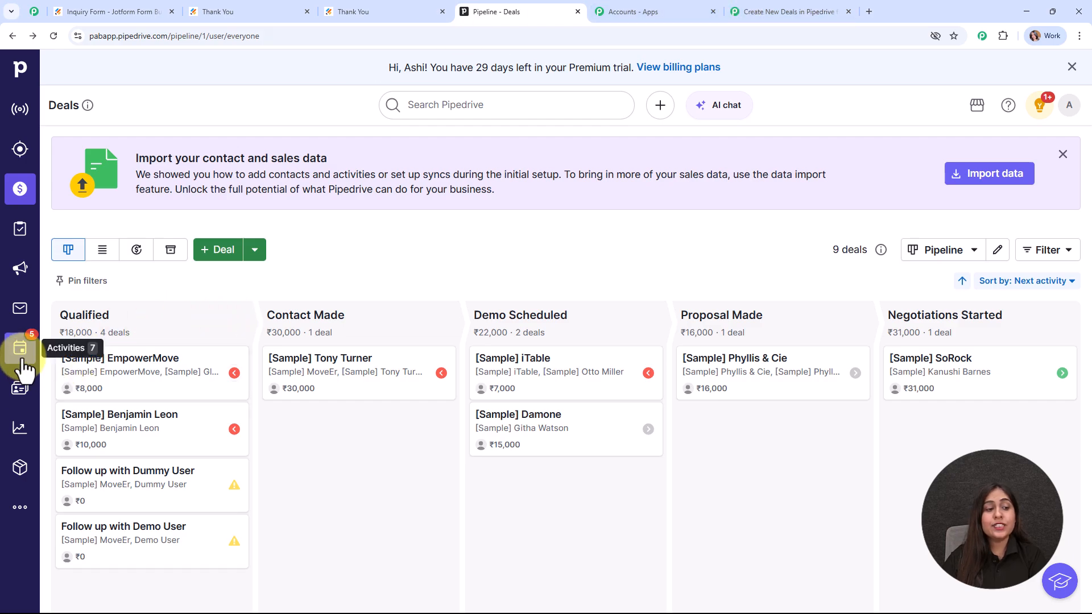
left_click(21, 387)
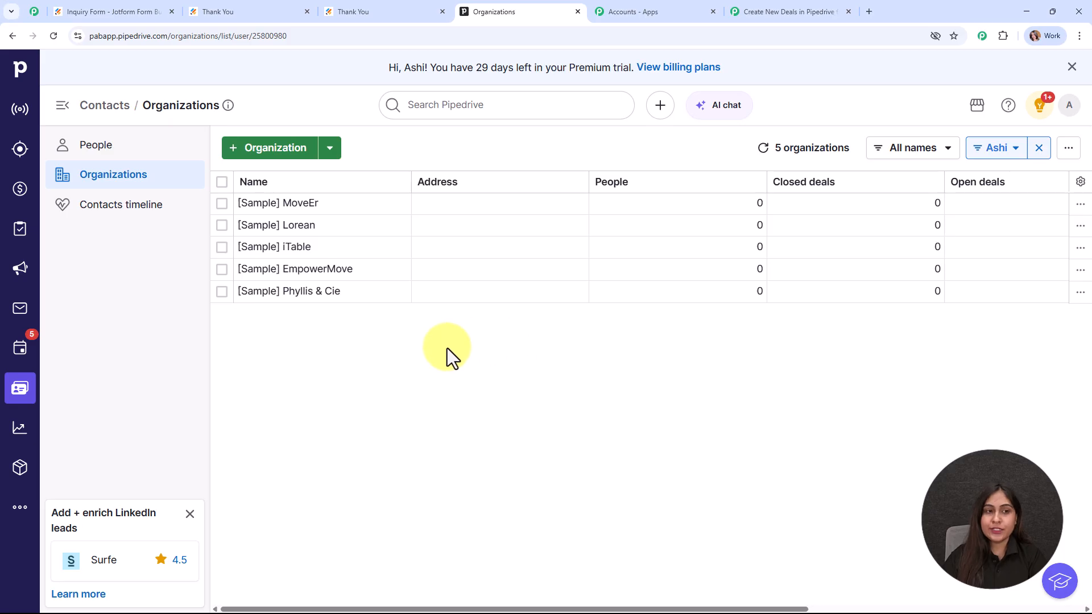
left_click(811, 3)
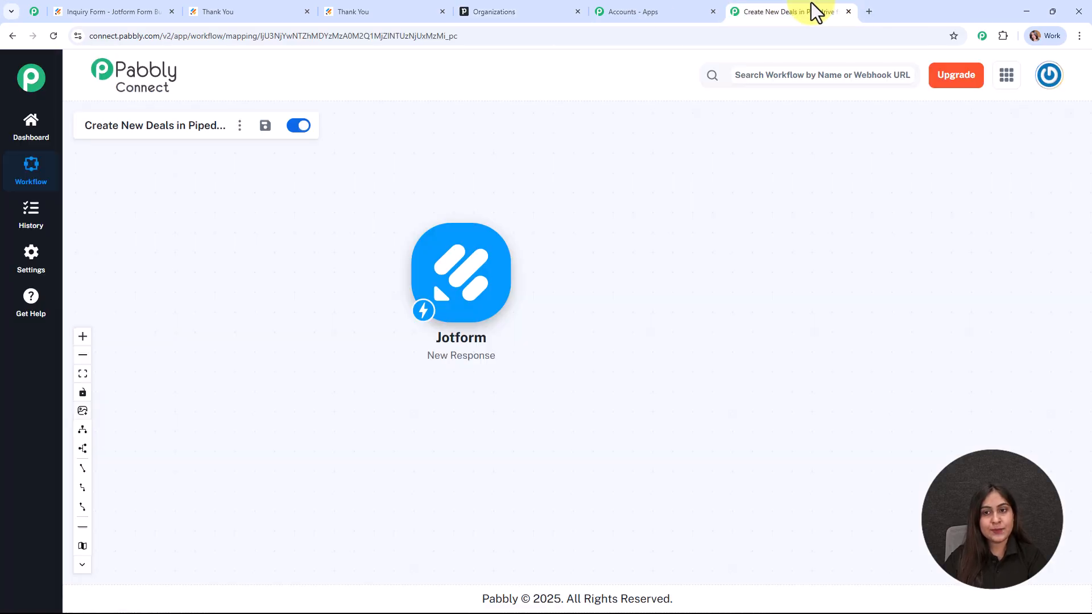
Step: Add a Pipedrive action after the Jotform trigger with event Create a Person, and start its connection
left_click(520, 279)
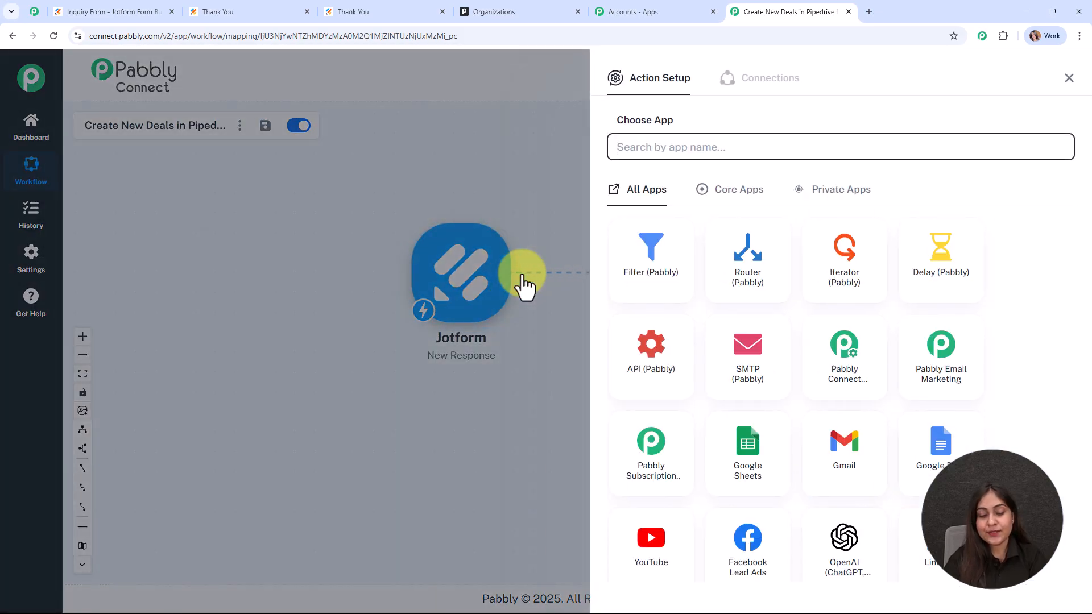
type("pipe")
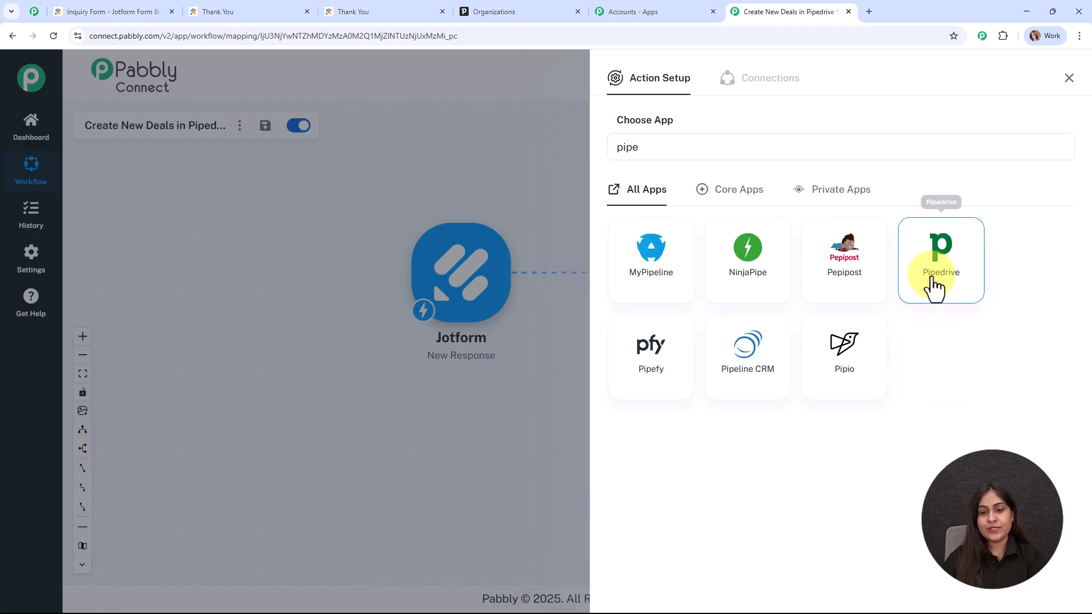
left_click(933, 287)
left_click(673, 213)
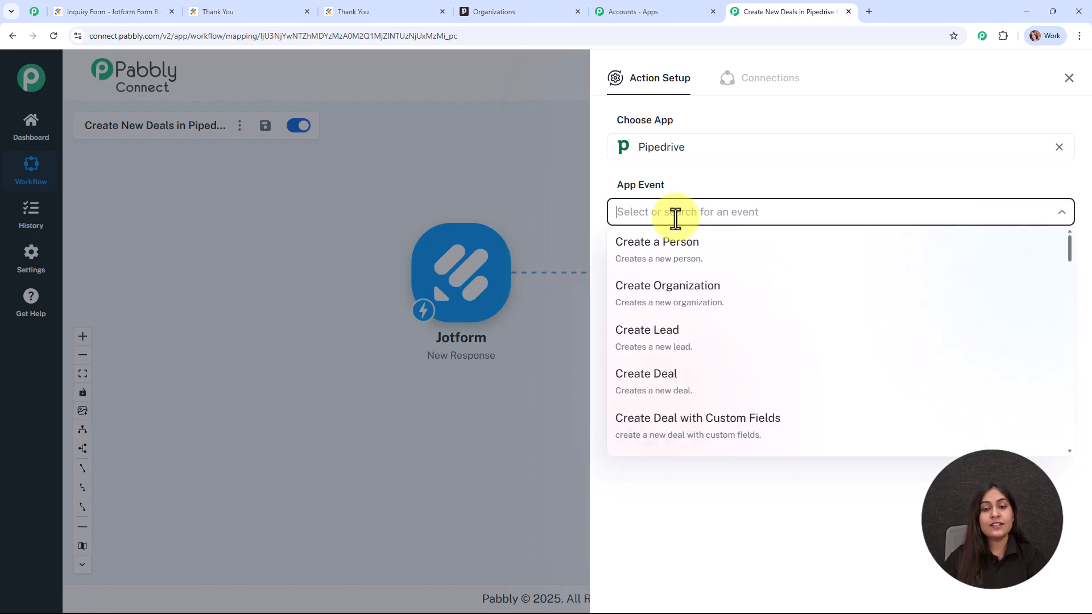
left_click(687, 263)
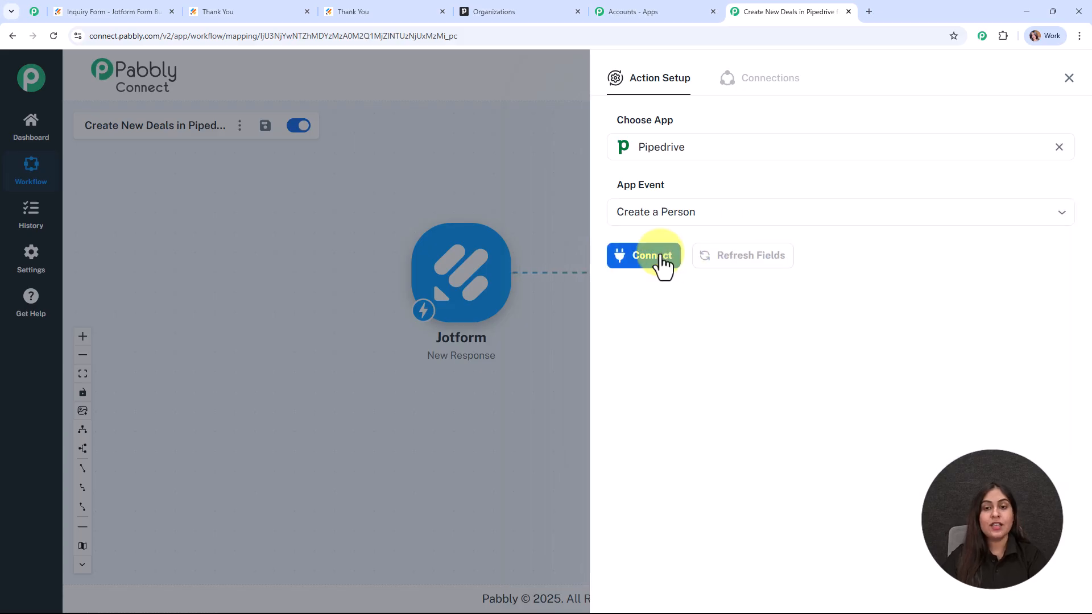
left_click(662, 262)
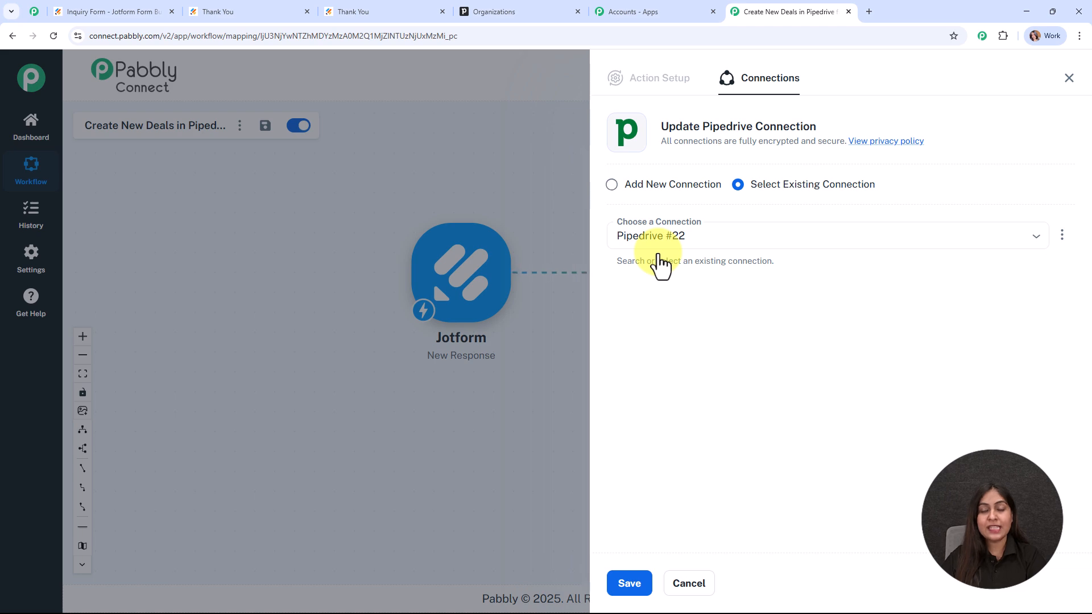
Step: Choose Add New Connection for Pipedrive #23 and read the API token help text
left_click(629, 190)
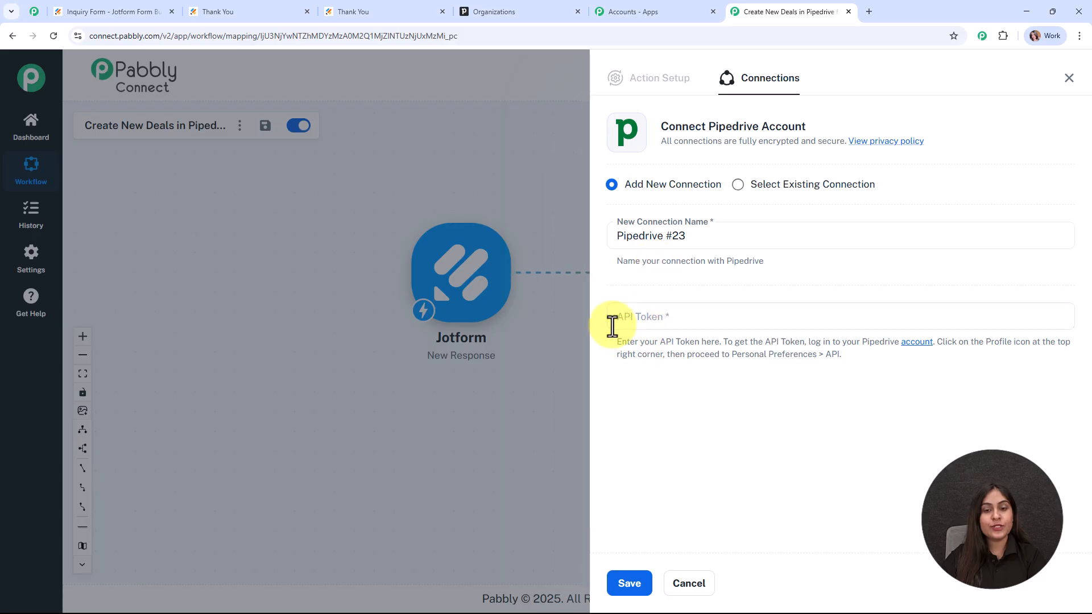
left_click(682, 329)
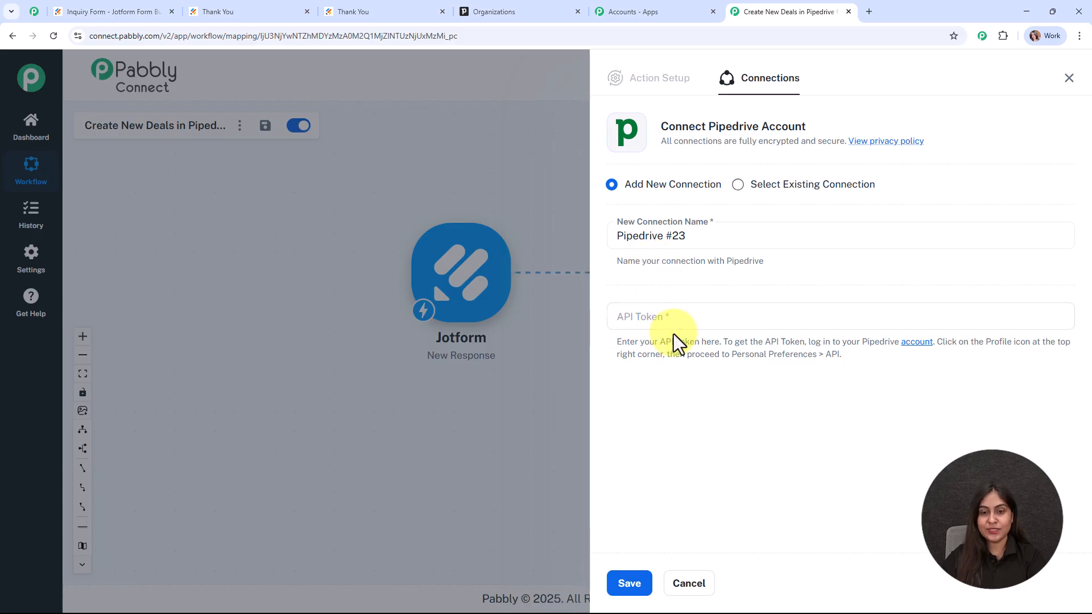
left_click_drag(619, 341, 862, 353)
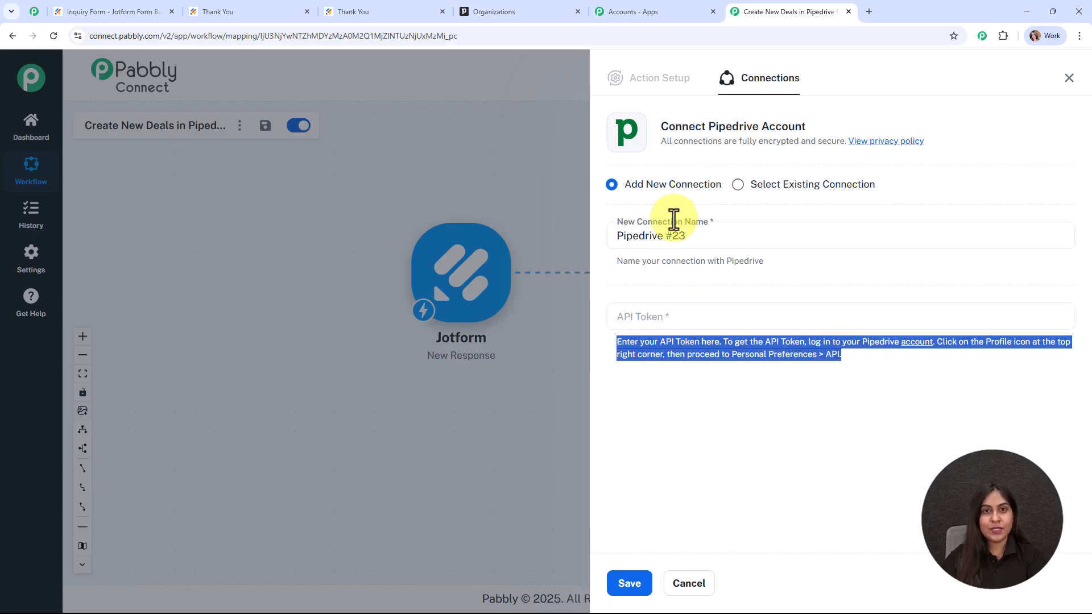
Step: Copy the personal API token from Pipedrive's Personal preferences API section, then return to Pabbly Connect
left_click(472, 12)
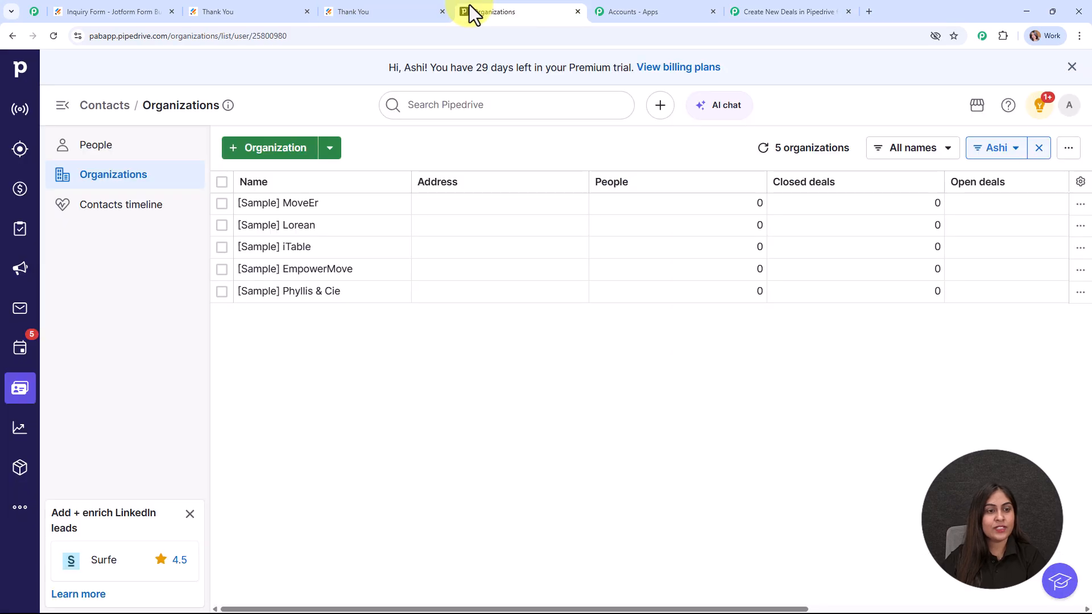
left_click(1071, 114)
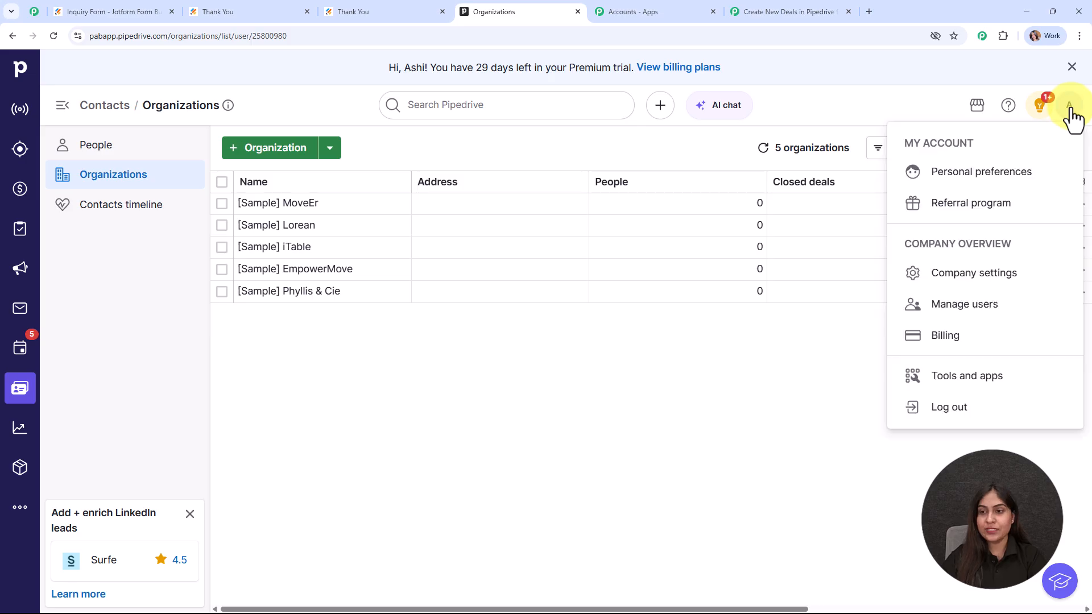
left_click(984, 170)
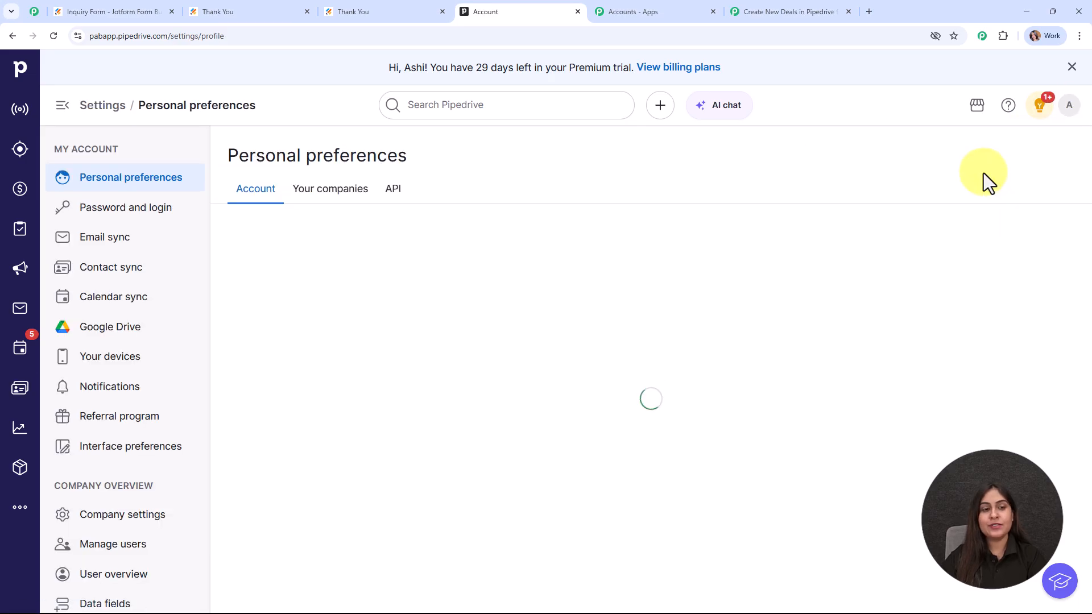
left_click(396, 200)
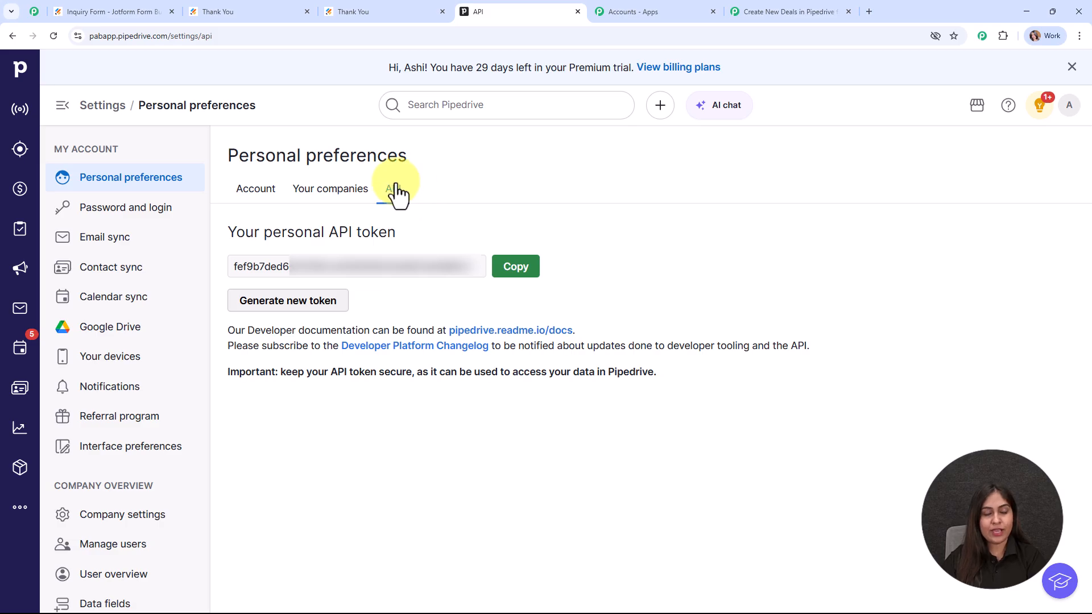
left_click(509, 271)
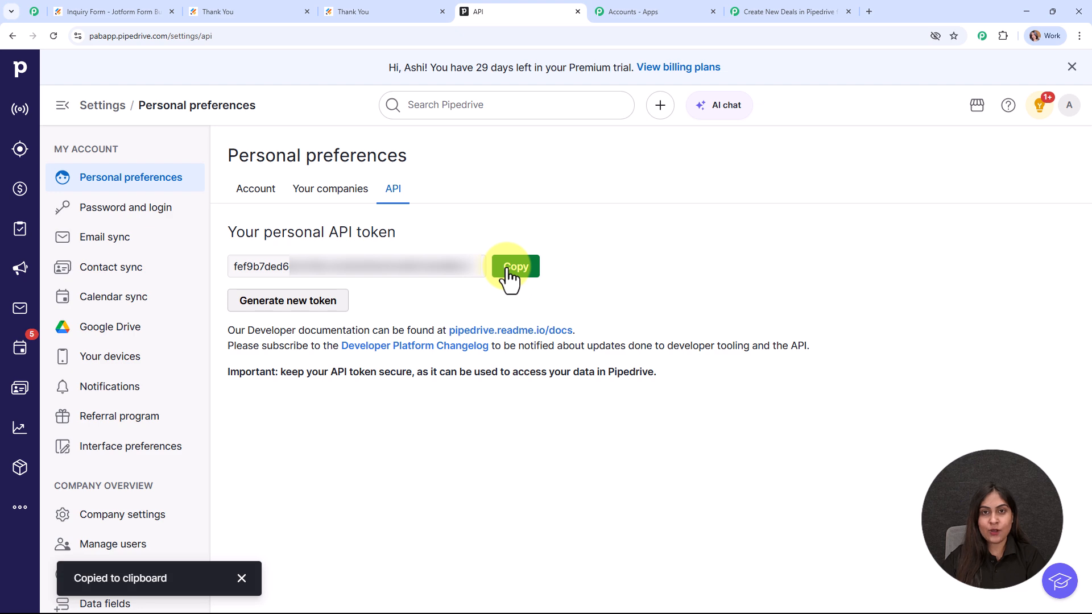
left_click(799, 12)
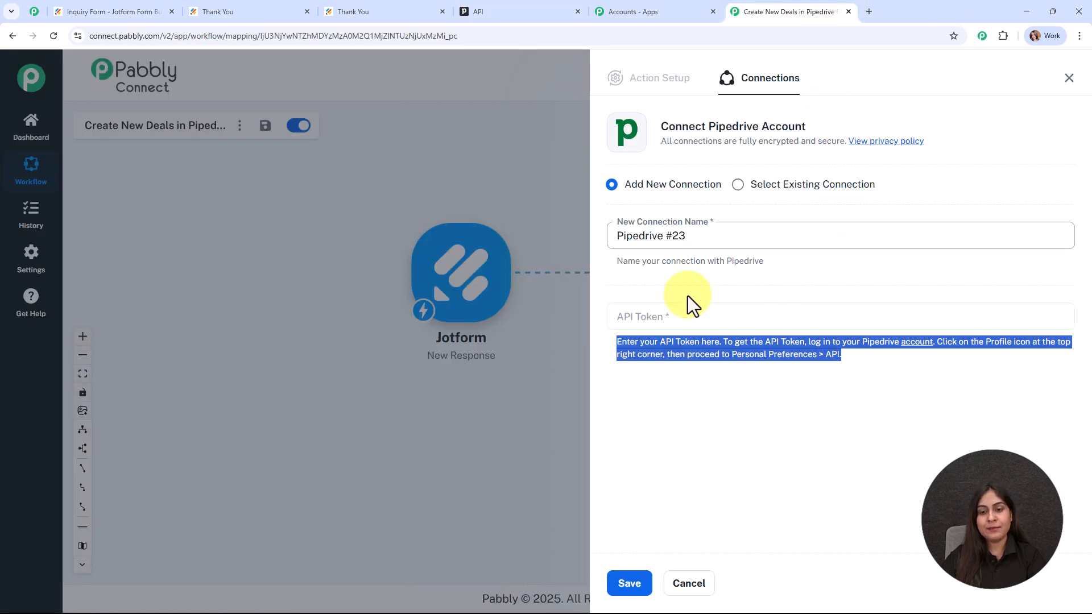
Step: Paste the copied token into the API Token field and save the Pipedrive #23 connection
left_click(646, 315)
right_click(689, 318)
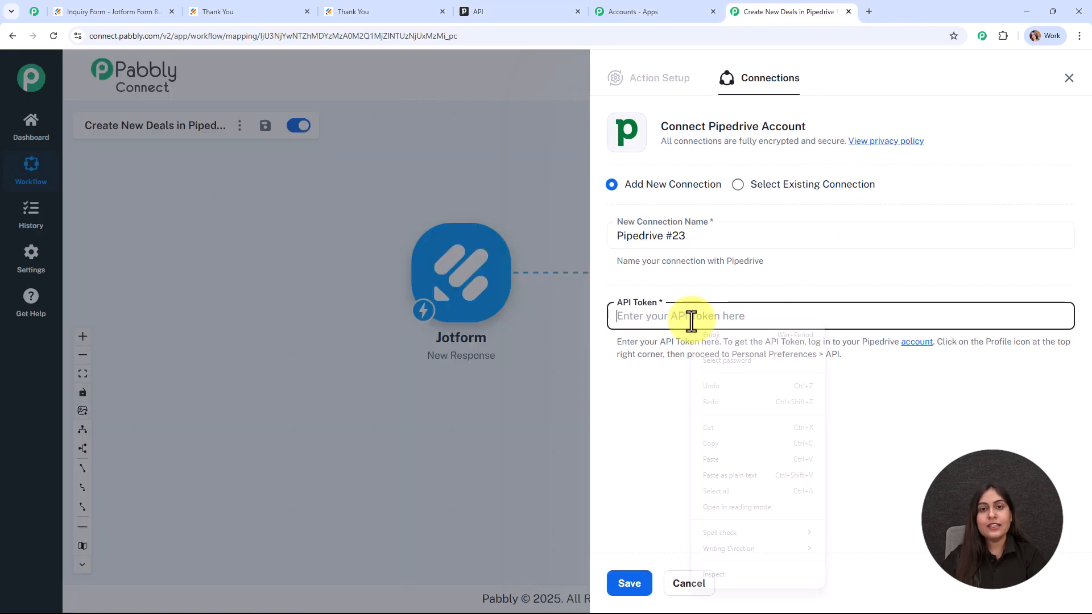
left_click(738, 466)
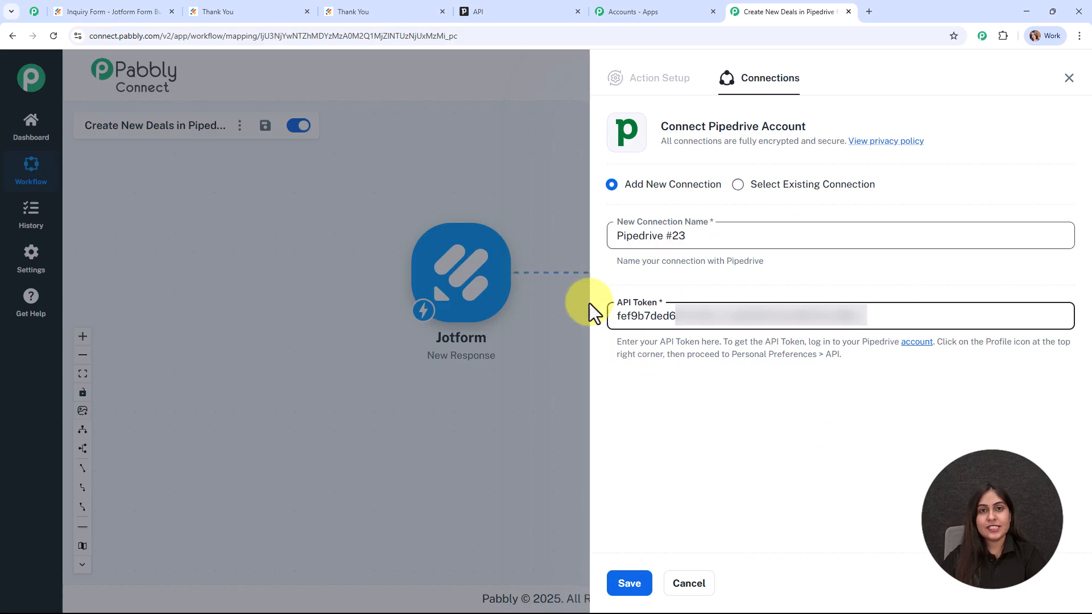
left_click(632, 573)
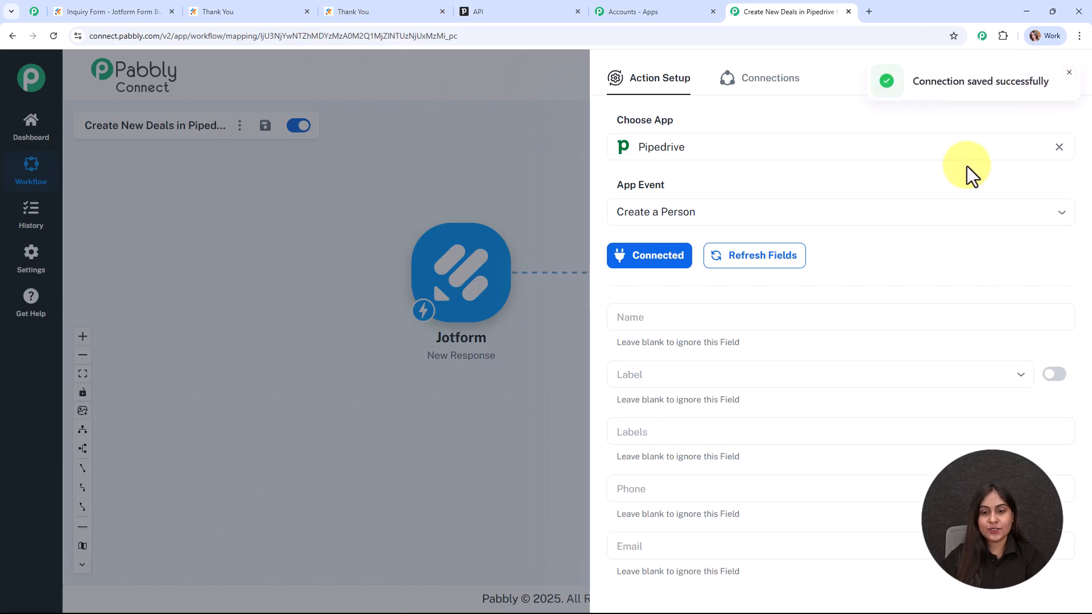
scroll(966, 166, "down", 3)
Step: Map the Jotform first name, found by searching 'tes', into the person's Name field
left_click(664, 149)
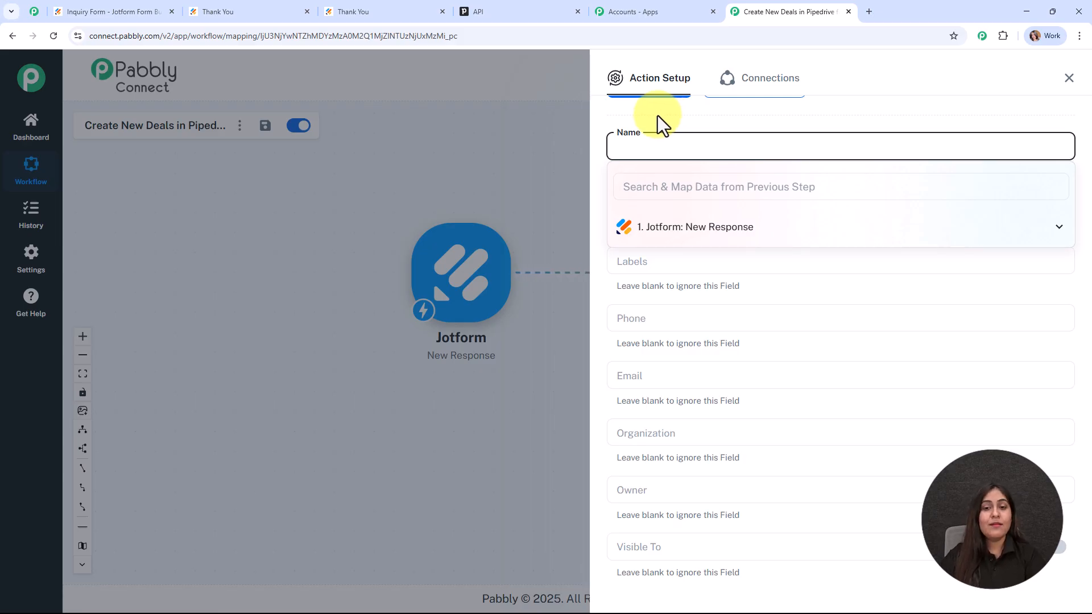
left_click(794, 234)
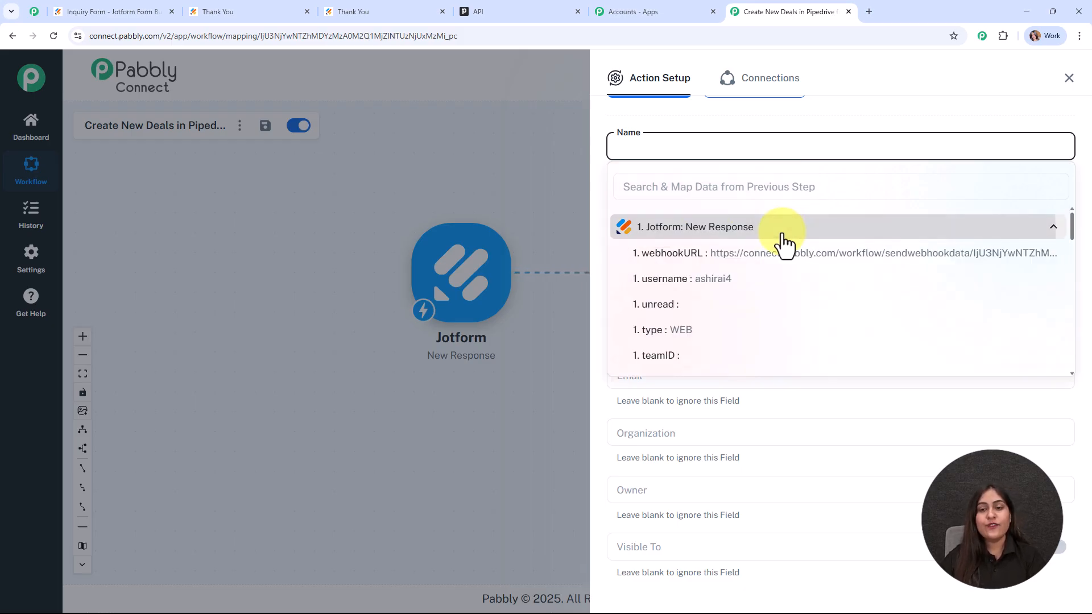
scroll(751, 316, "down", 3)
left_click(731, 187)
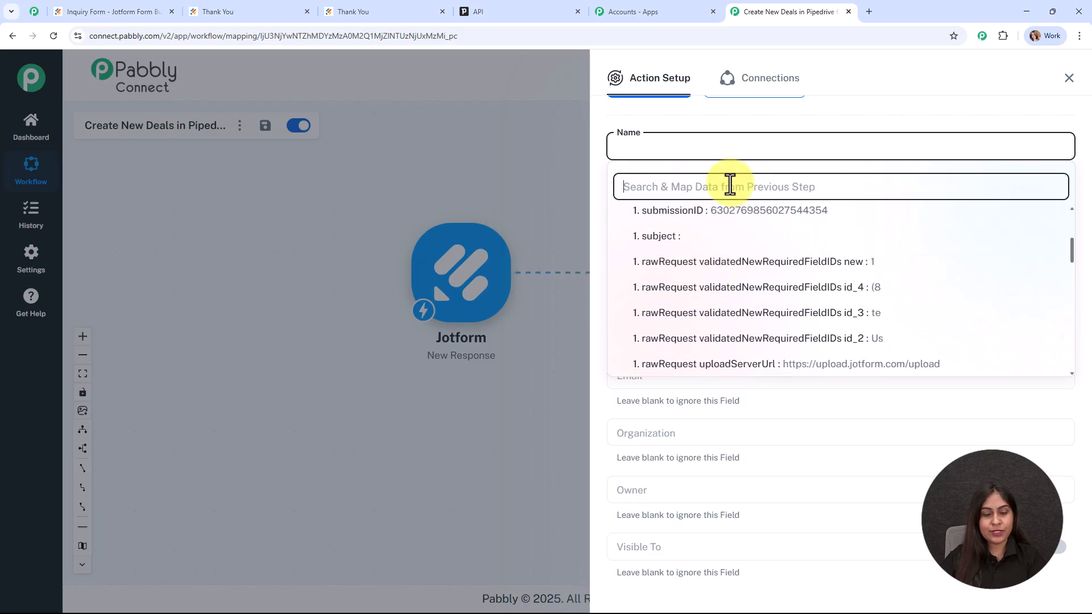
type("tes")
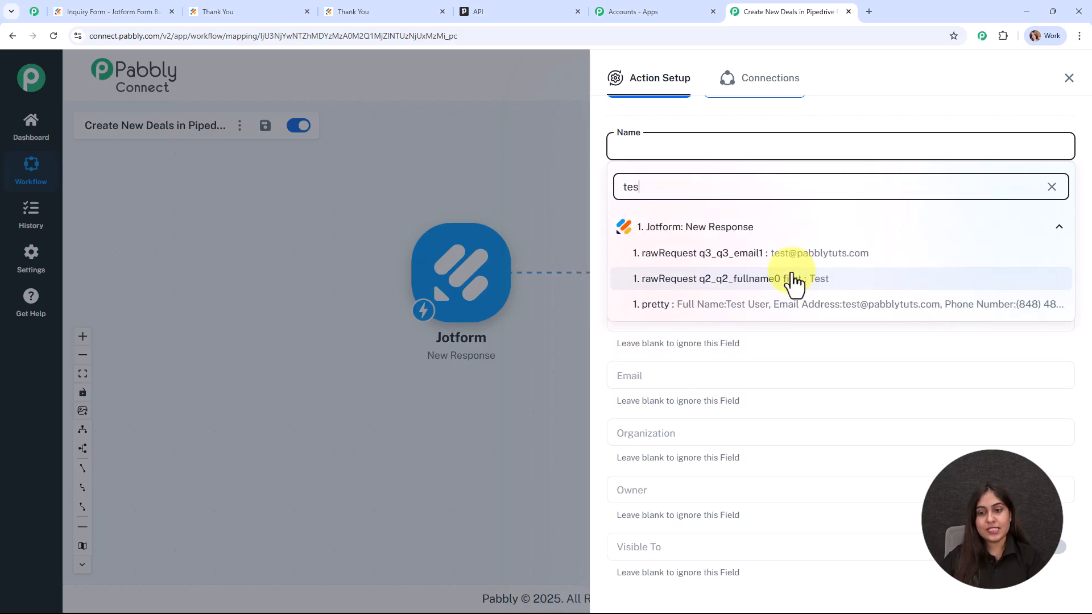
left_click(793, 280)
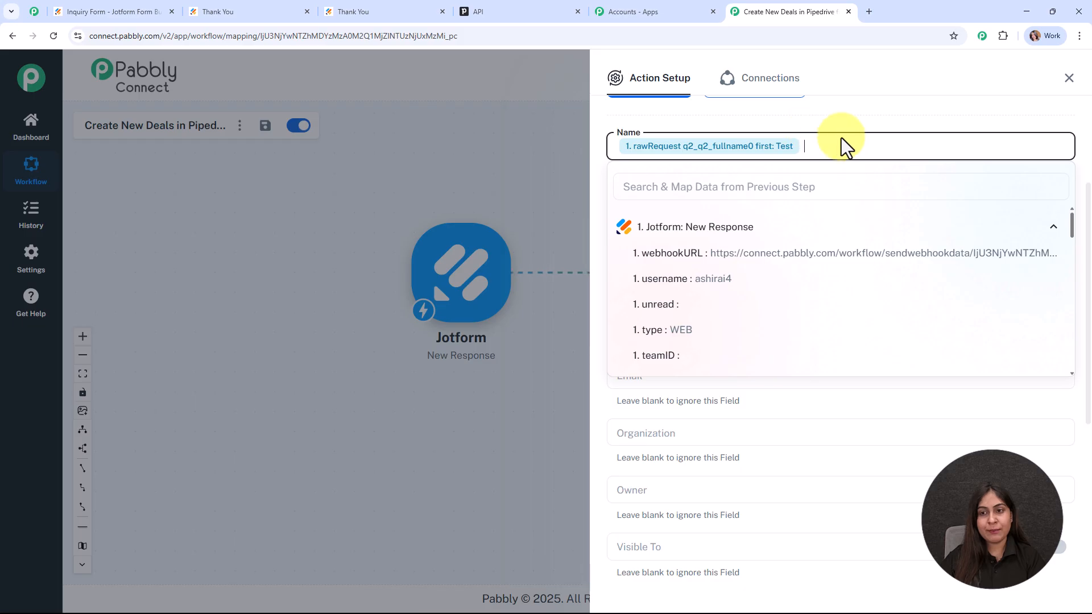
Step: Append the Jotform last name 'User' to the Name field
left_click(708, 184)
type("i")
key("BackSpace")
type("i")
key("BackSpace")
type("us")
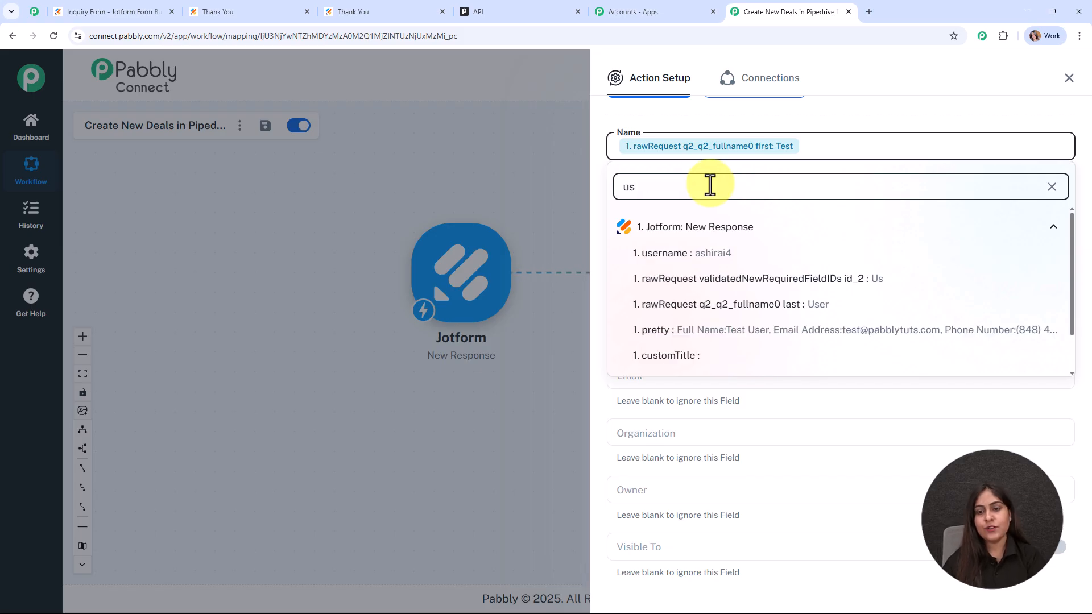
left_click(860, 310)
left_click(487, 164)
scroll(873, 179, "down", 2)
Step: Label the person as a Hot lead and map the Jotform phone number into Phone
scroll(796, 191, "up", 2)
left_click(734, 201)
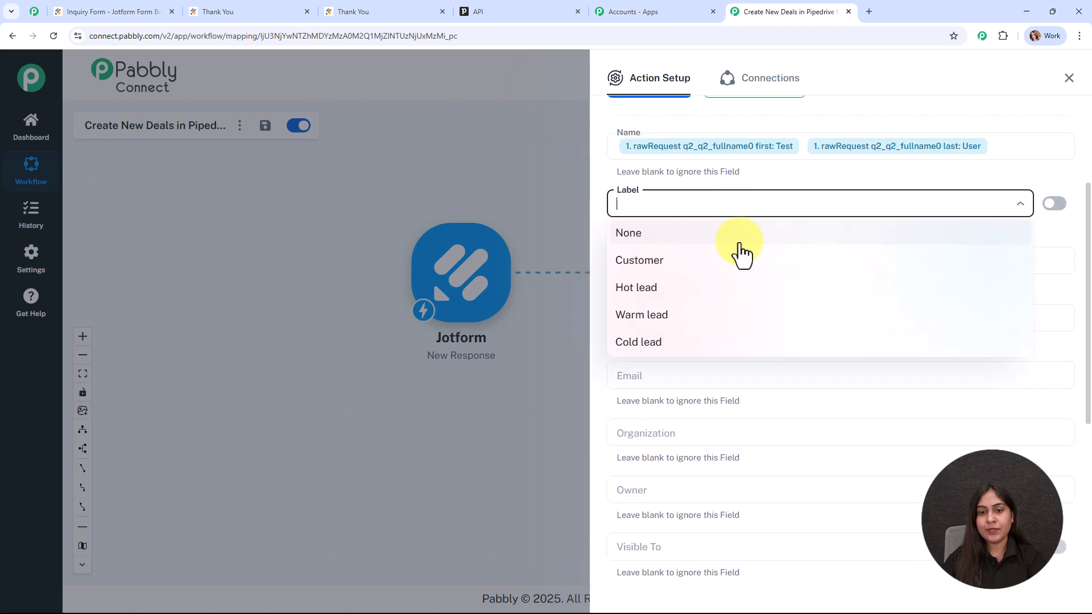
left_click(739, 295)
scroll(841, 258, "down", 2)
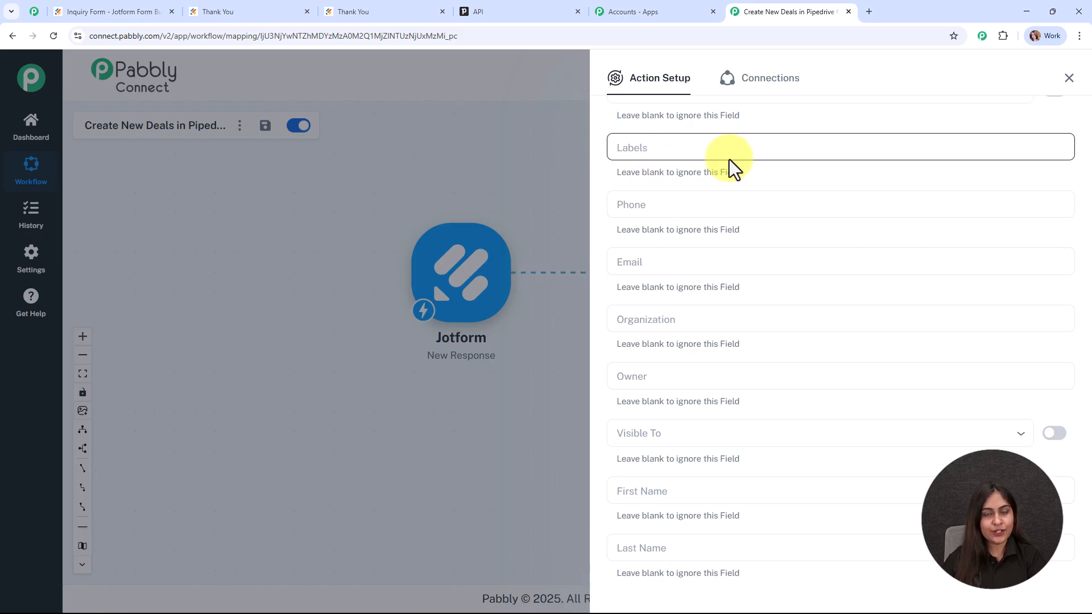
scroll(747, 196, "down", 1)
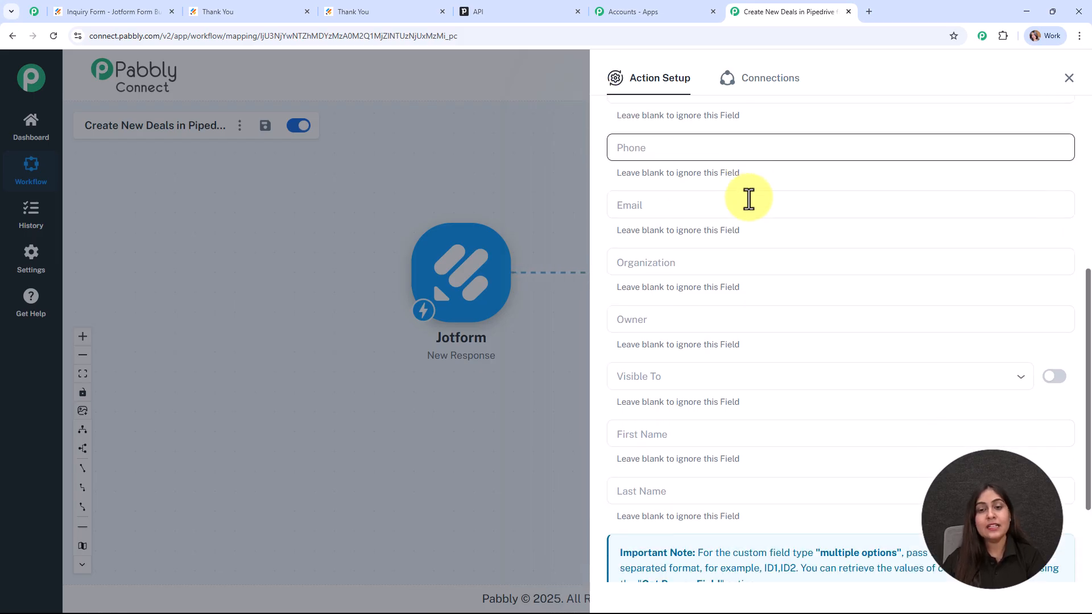
left_click(673, 151)
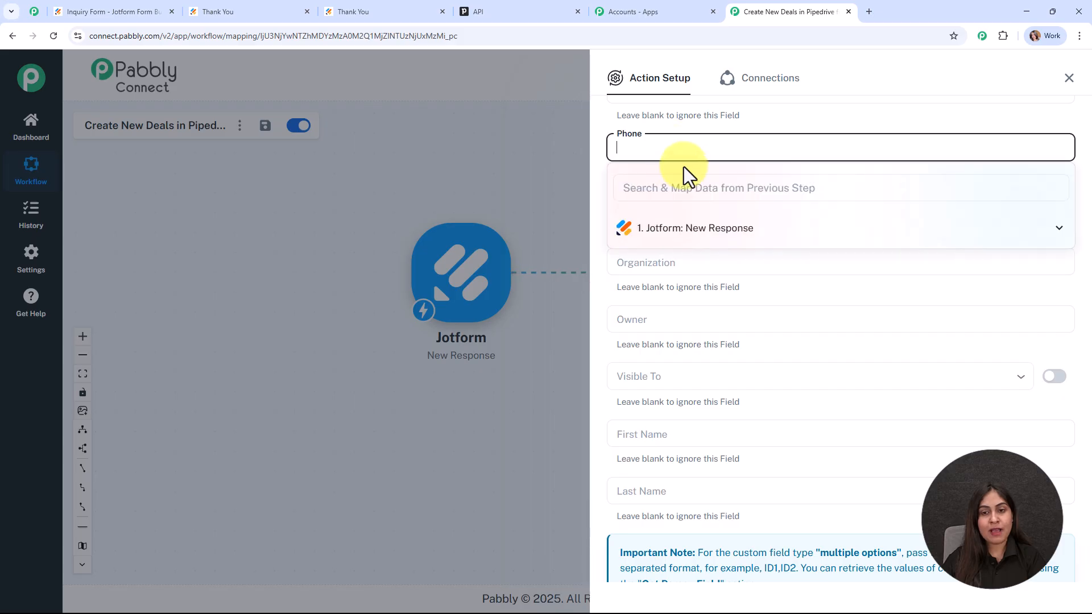
type("ph")
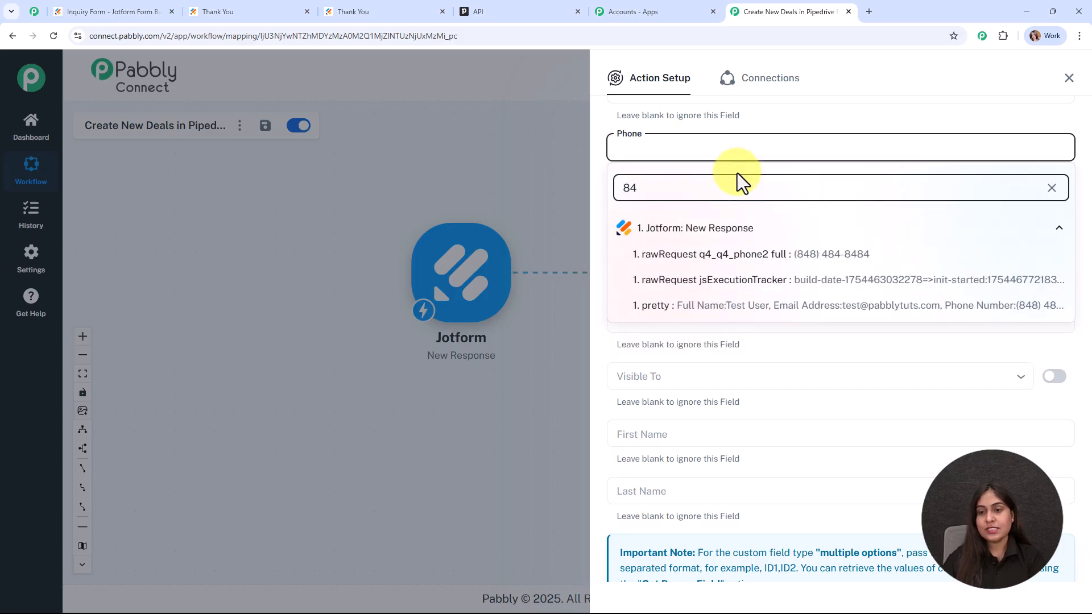
left_click(790, 255)
Step: Map the Jotform email address, found by searching '@', into the Email field
scroll(691, 194, "down", 2)
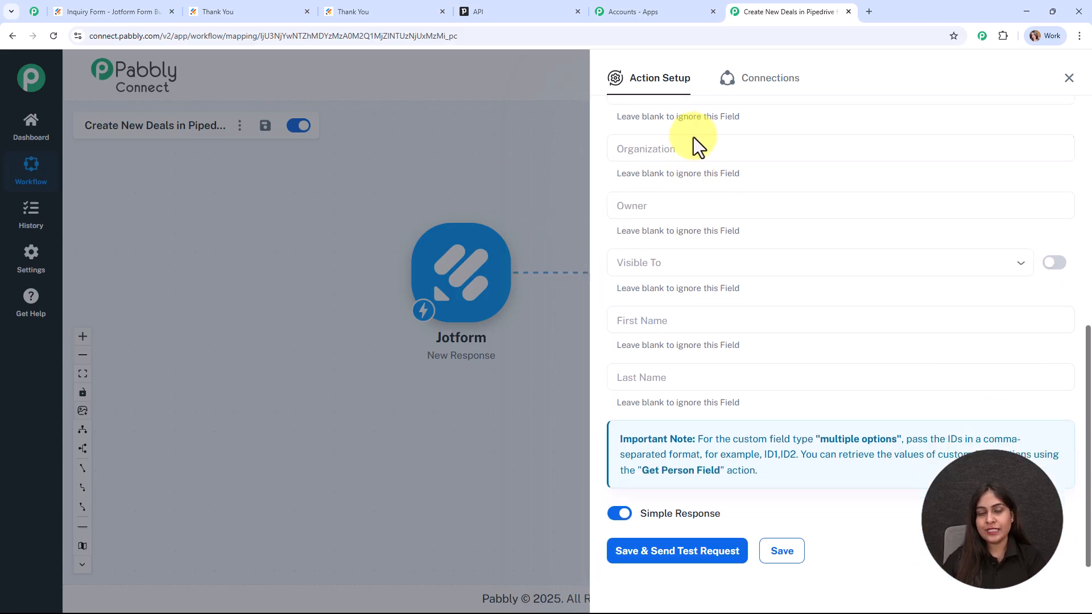
scroll(691, 135, "up", 2)
left_click(714, 206)
left_click(721, 233)
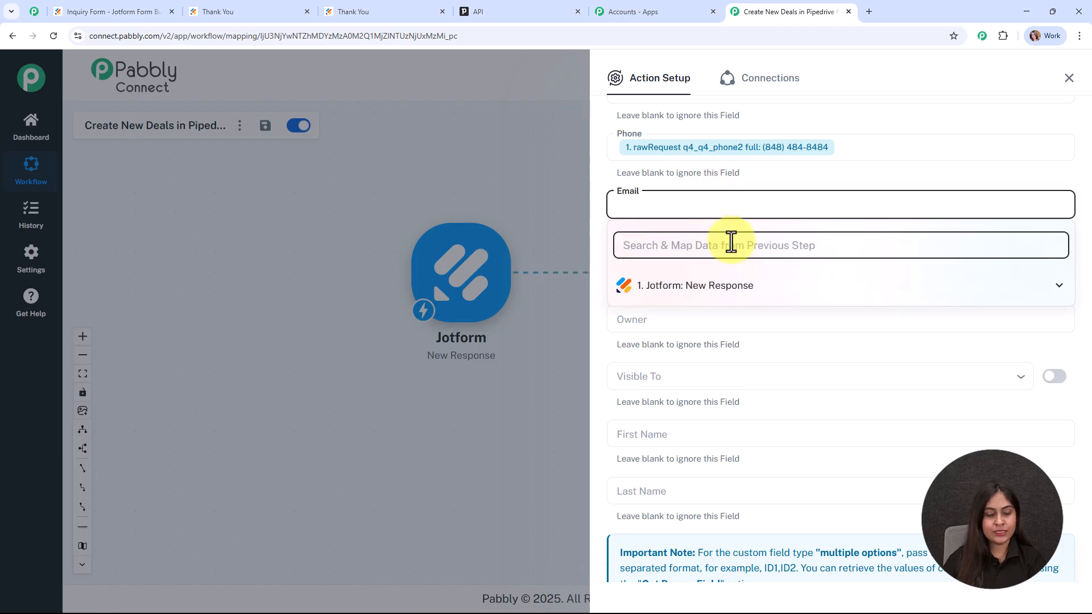
type("@")
left_click(769, 322)
left_click(588, 203)
Step: Leave Owner unmapped and set Visible To to Item owner
scroll(879, 207, "down", 2)
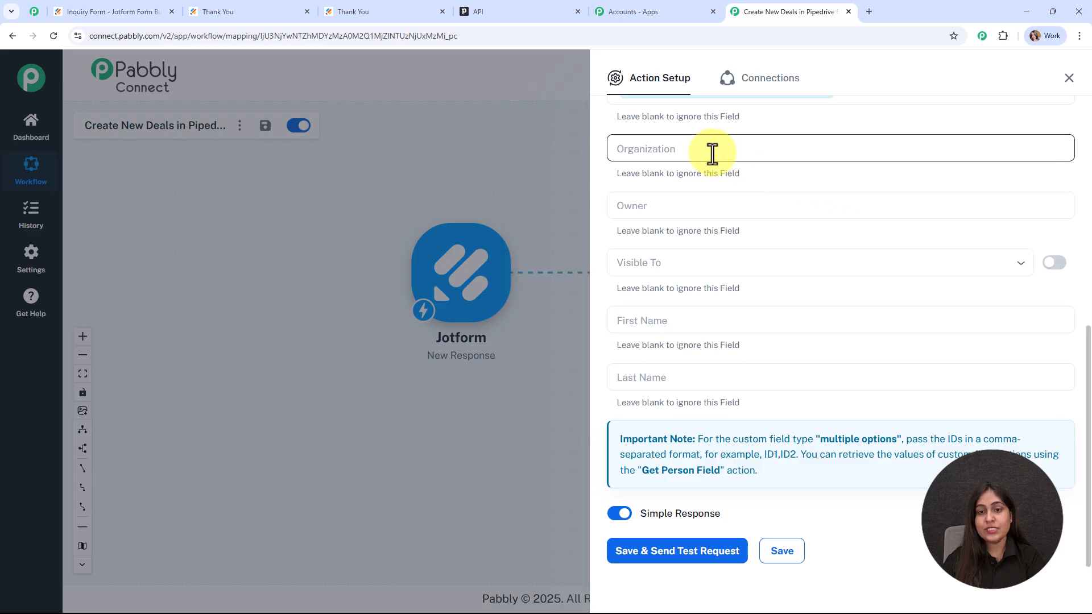
left_click(744, 205)
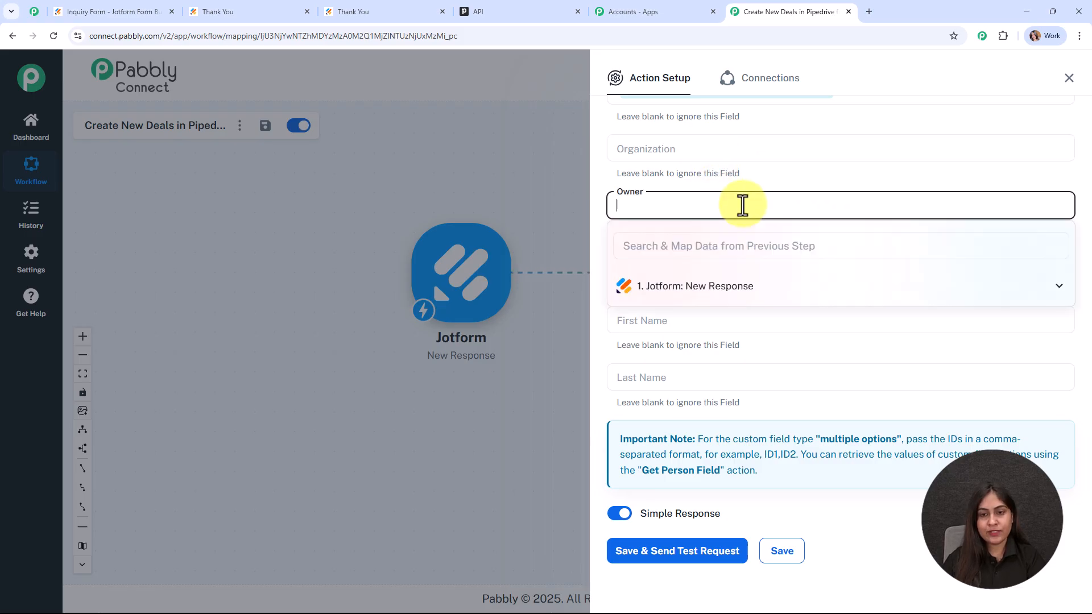
left_click(755, 184)
scroll(782, 240, "down", 1)
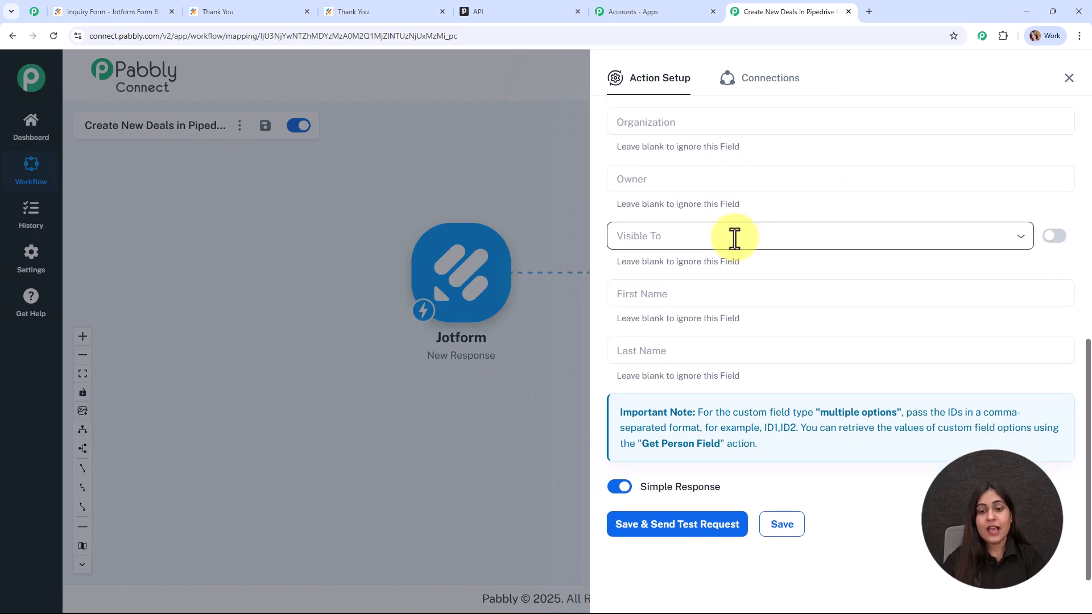
left_click(732, 236)
left_click(738, 293)
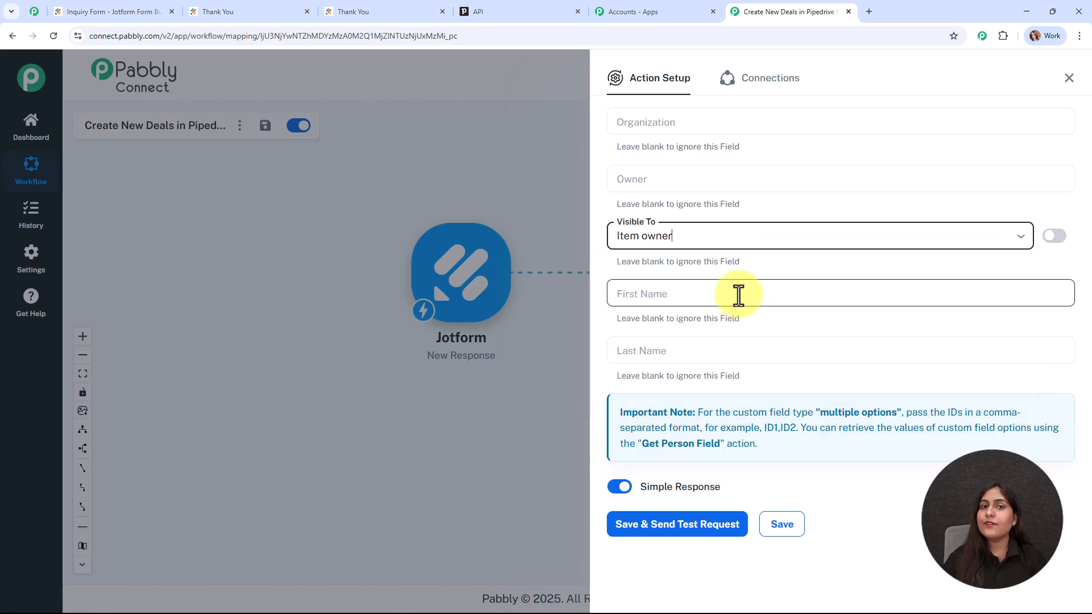
Step: Map the Jotform first name 'Test' into the First Name field
left_click(738, 293)
left_click(734, 334)
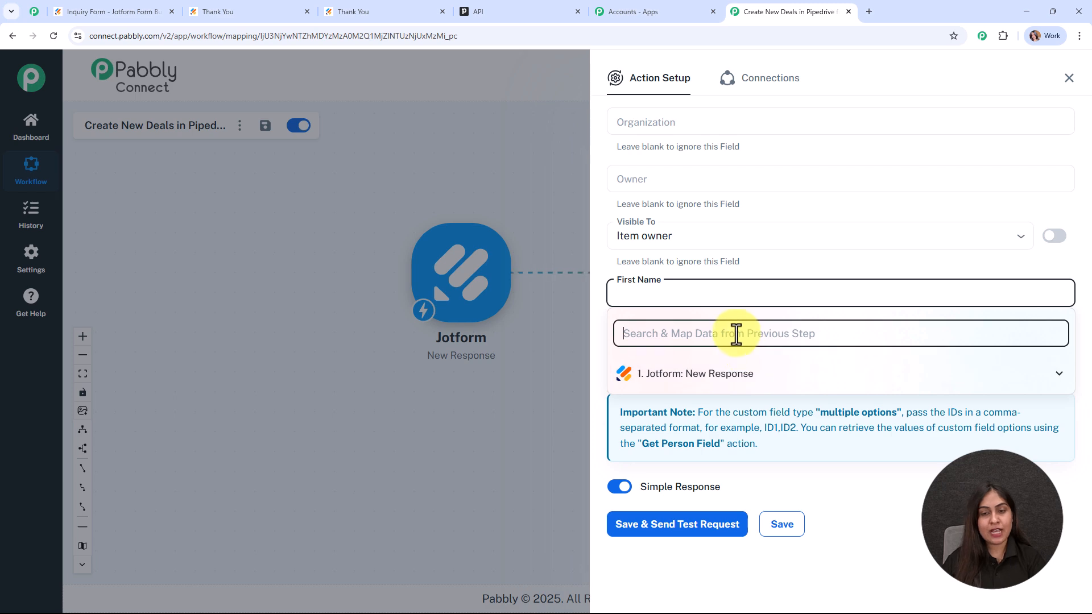
left_click(733, 375)
left_click(727, 333)
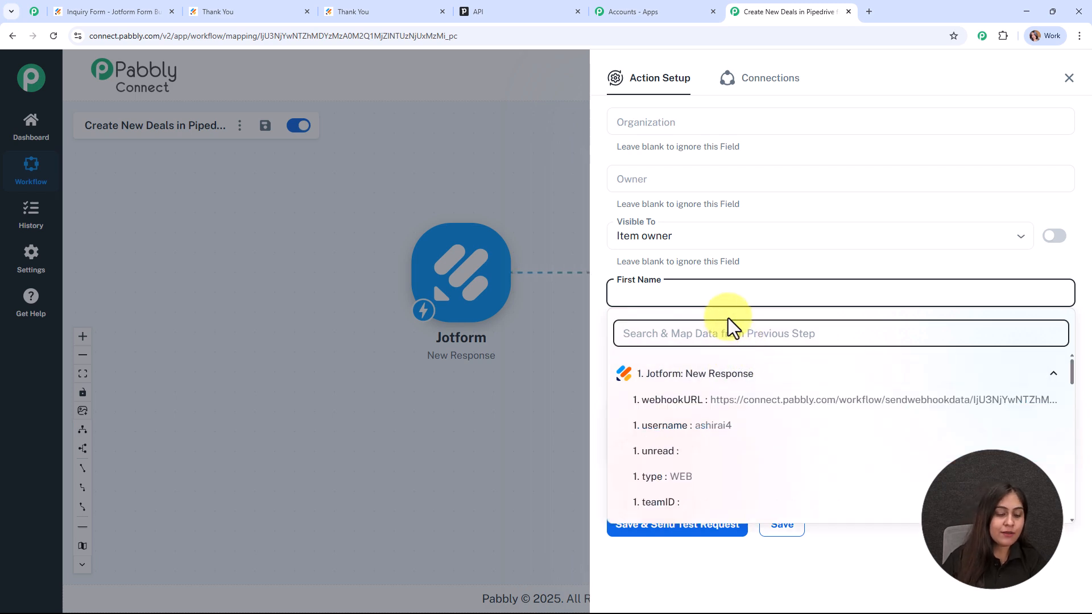
type("t: Test")
left_click(785, 430)
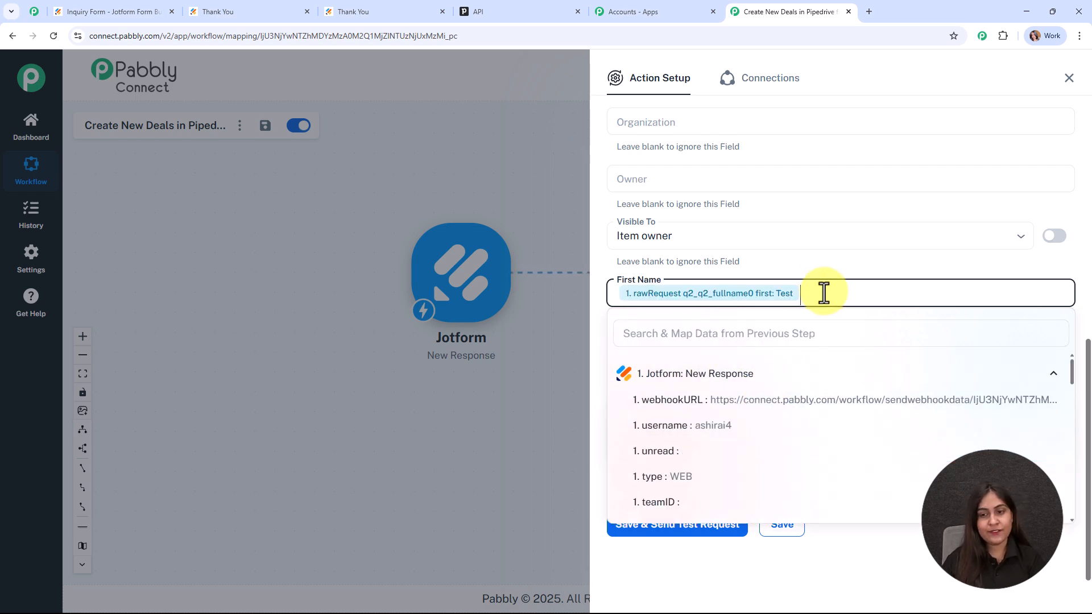
Step: Map the Jotform last name 'User' into the Last Name field
left_click(775, 356)
left_click(745, 402)
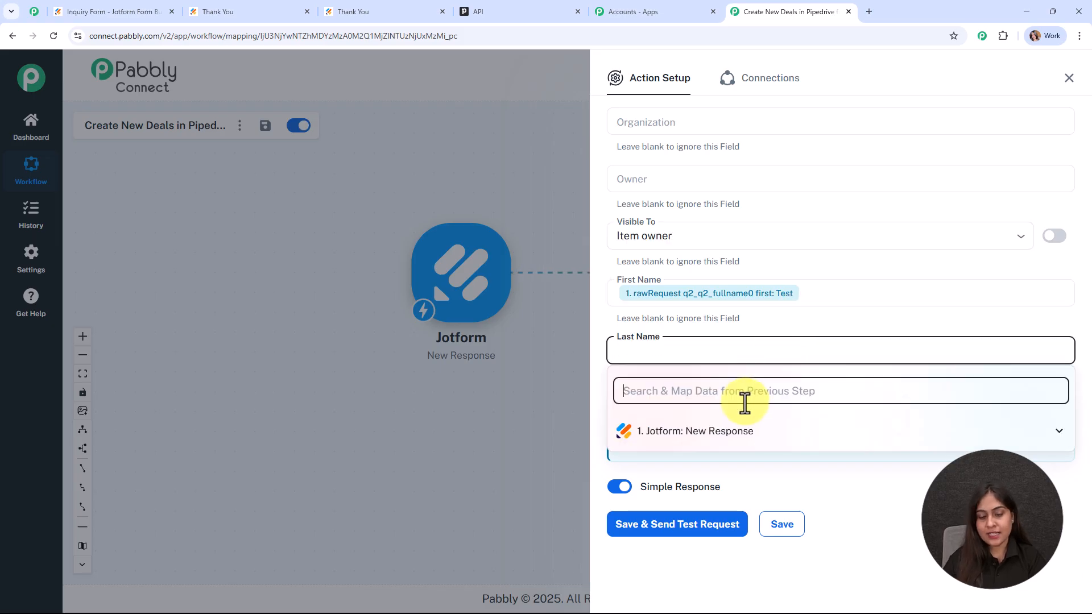
type("us")
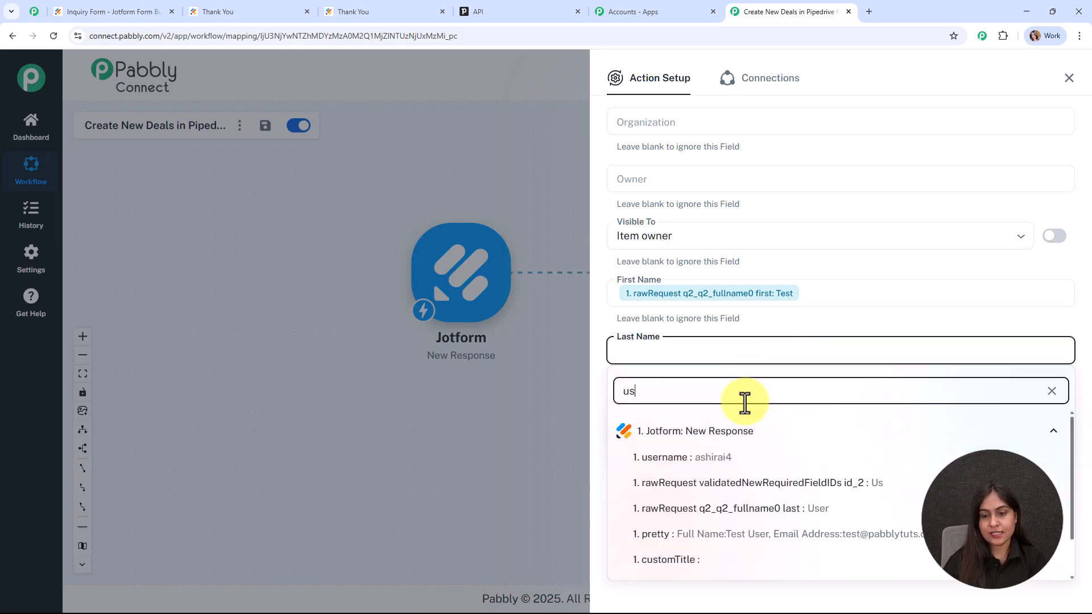
left_click(830, 510)
left_click(548, 401)
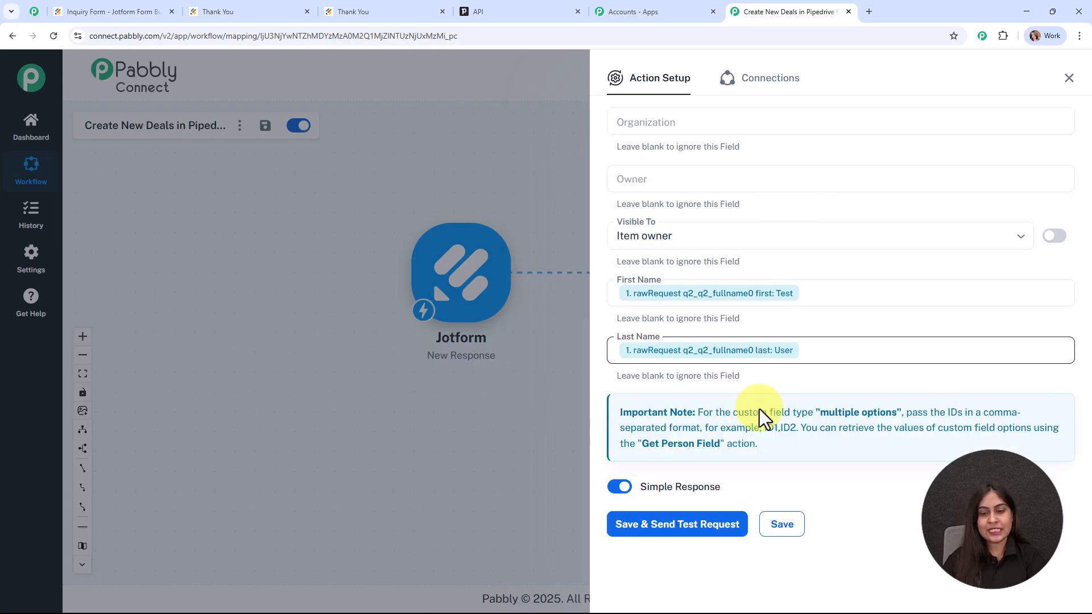
Step: Send the Create a Person test request and review the success response with person id 14
left_click(682, 529)
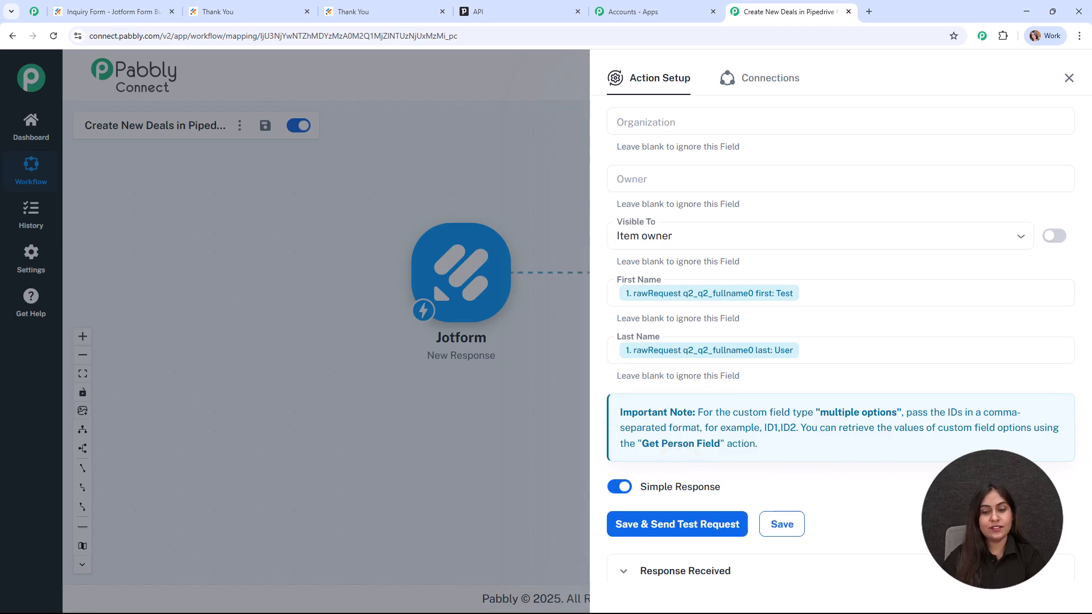
scroll(990, 415, "down", 3)
scroll(990, 415, "down", 2)
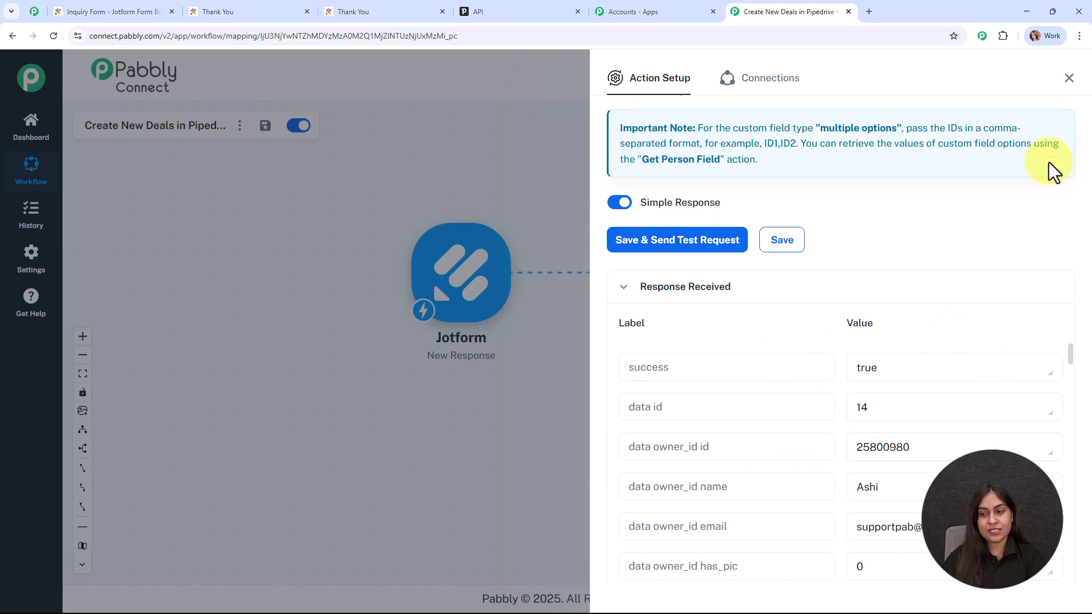
Step: Close the action setup and rearrange the Jotform and Pipedrive nodes on the canvas
left_click(1069, 80)
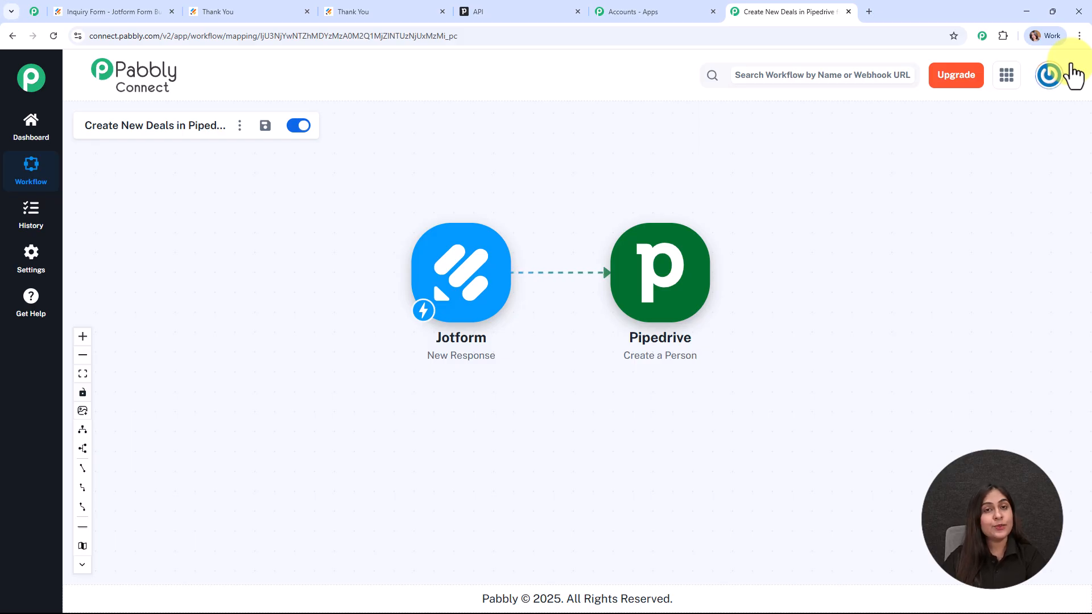
left_click_drag(446, 292, 351, 312)
left_click_drag(661, 286, 574, 388)
Step: Check that Test User is listed in Pipedrive's People list, then return to the Pabbly workflow
left_click(552, 11)
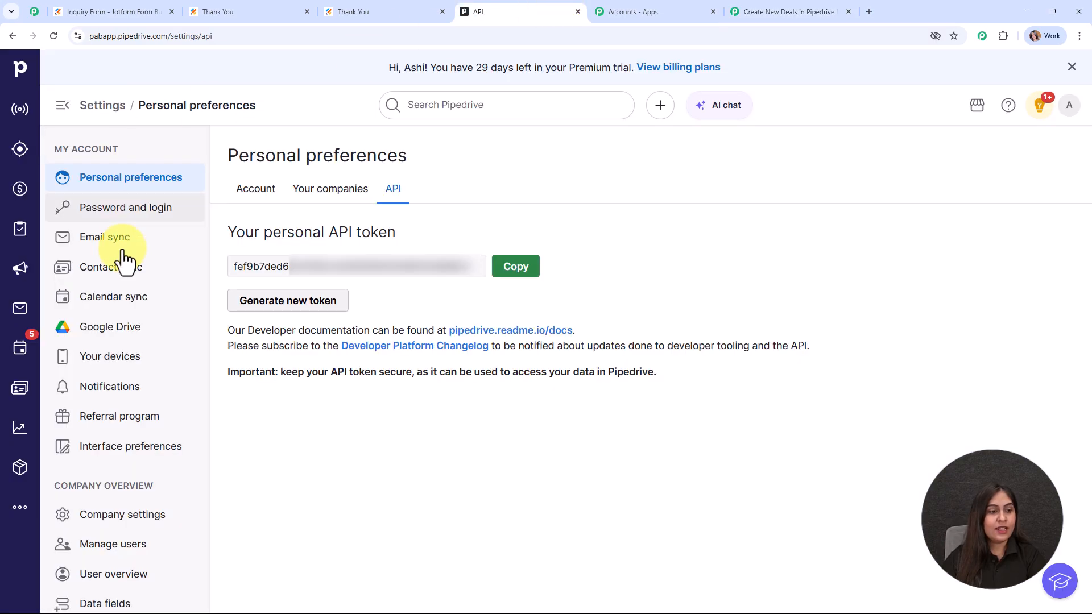
left_click(19, 388)
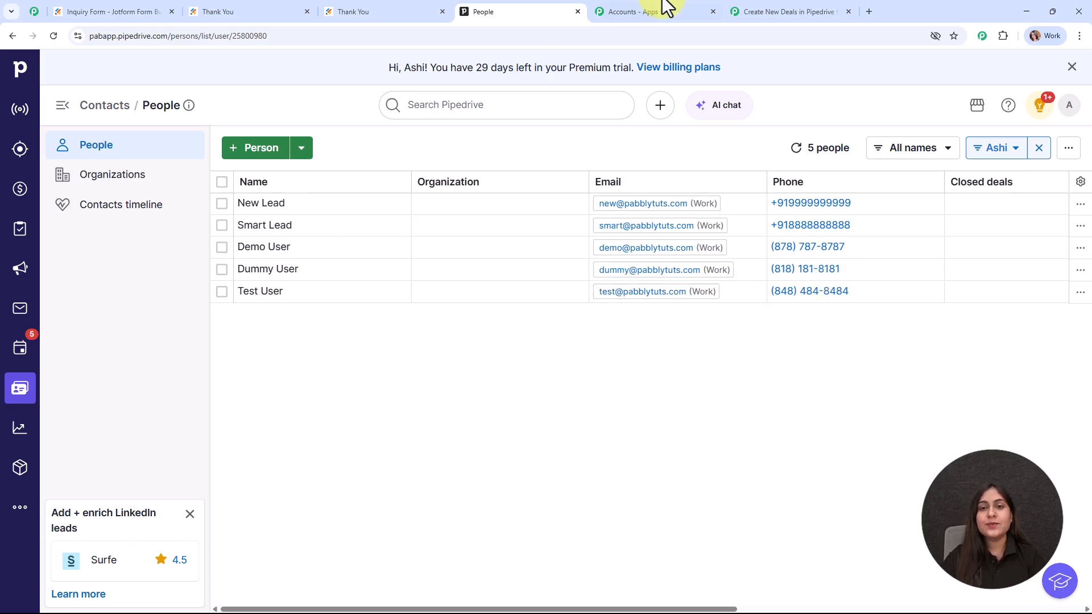
left_click(781, 11)
mouse_move(568, 367)
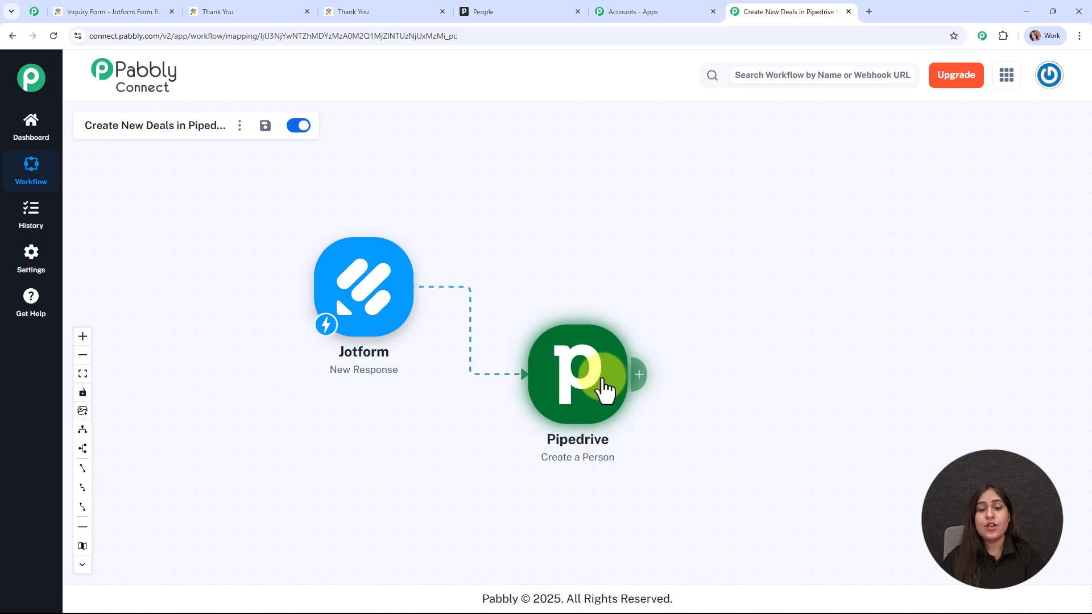
Step: Add a Pipedrive Create Deal step after the person step and save it with the Pipedrive #22 connection
left_click(640, 376)
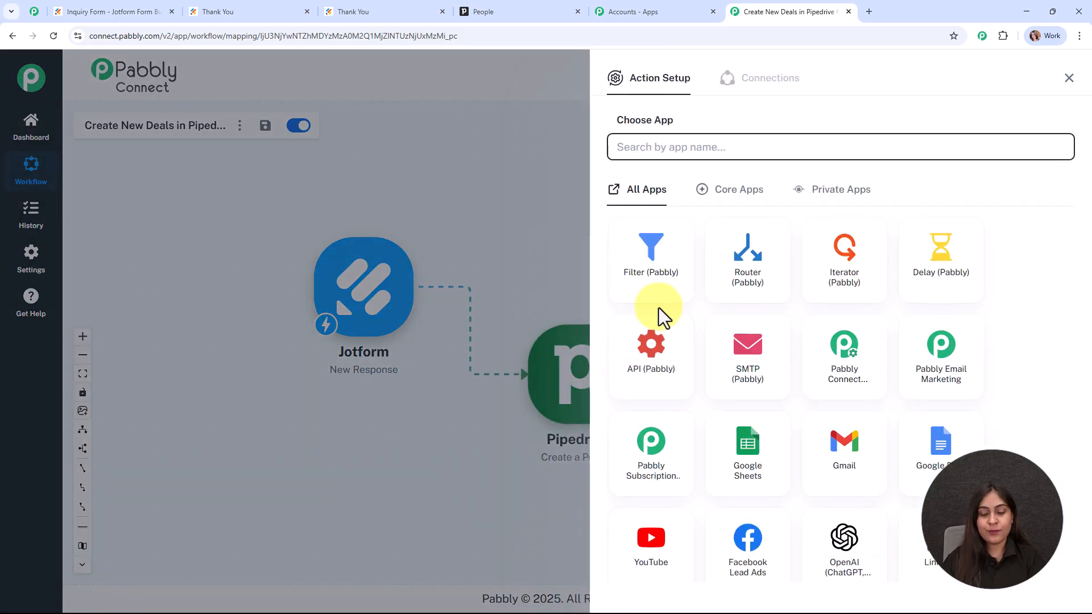
type("pip")
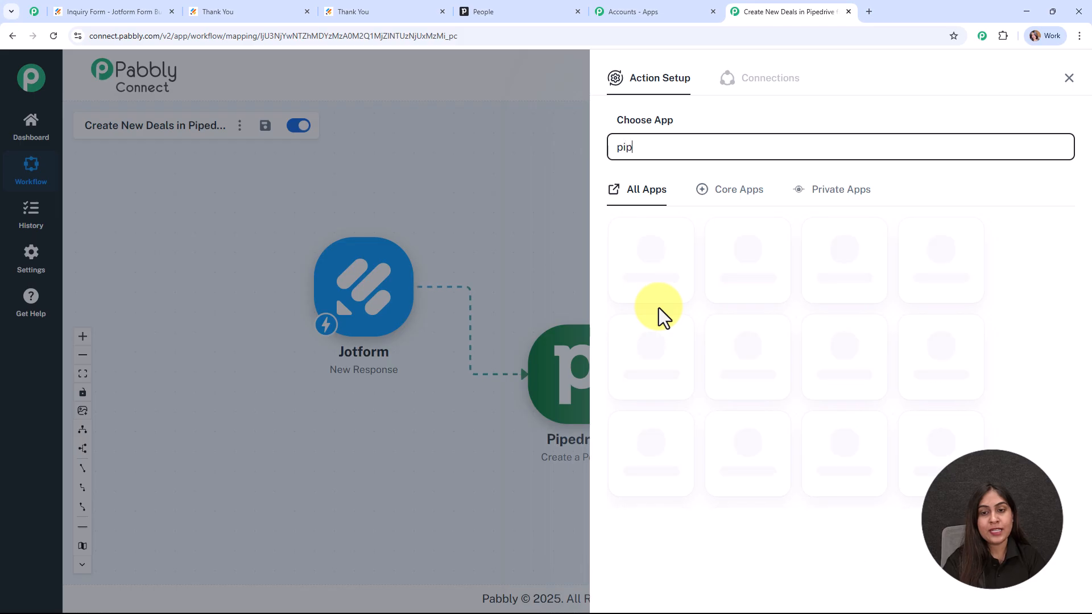
left_click(940, 277)
left_click(640, 212)
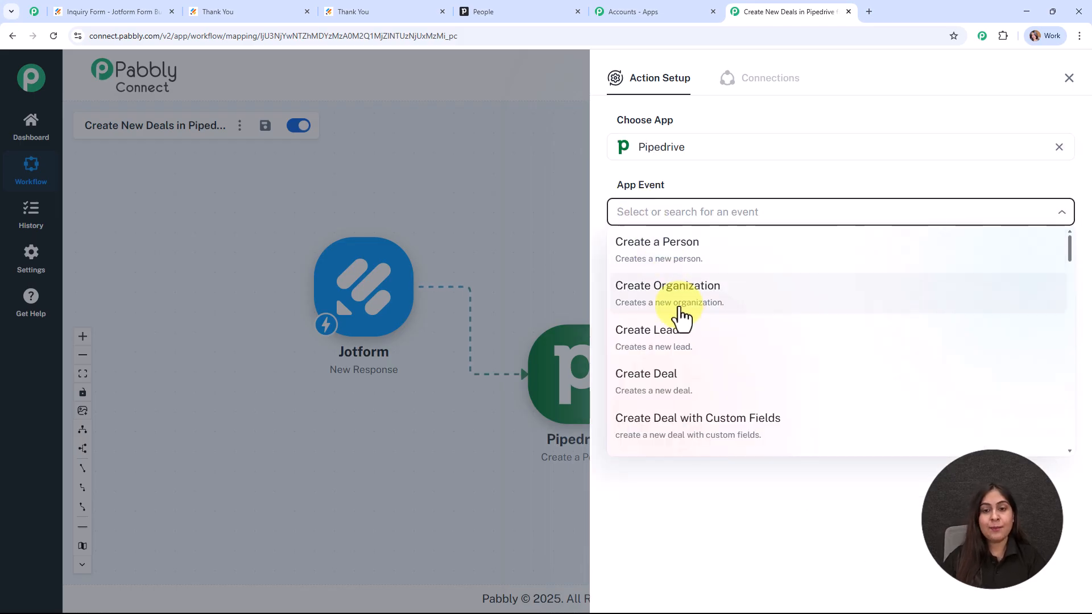
left_click(695, 375)
left_click(613, 257)
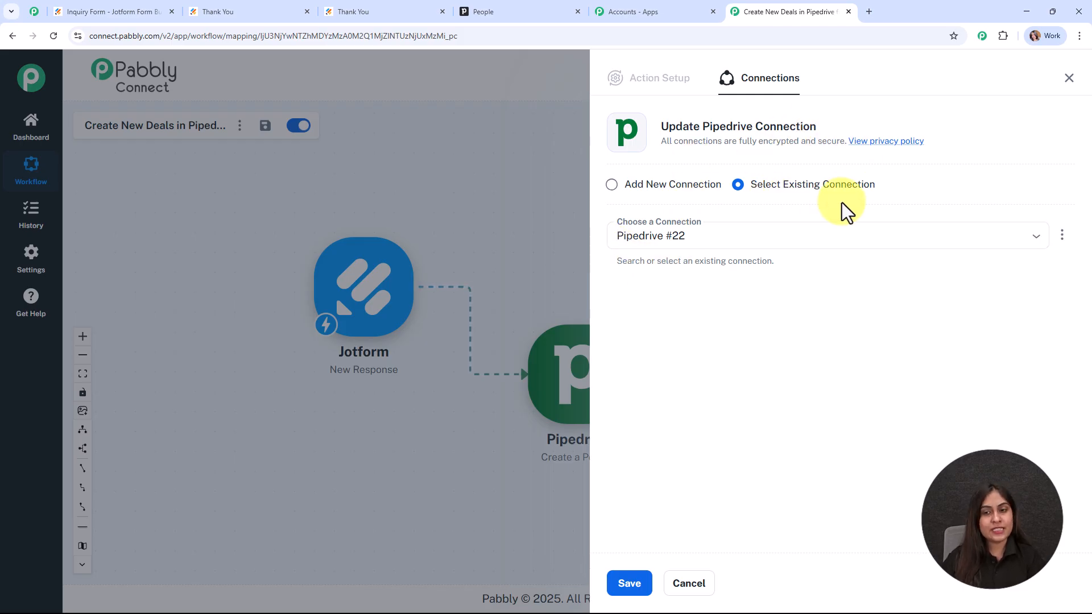
left_click(629, 584)
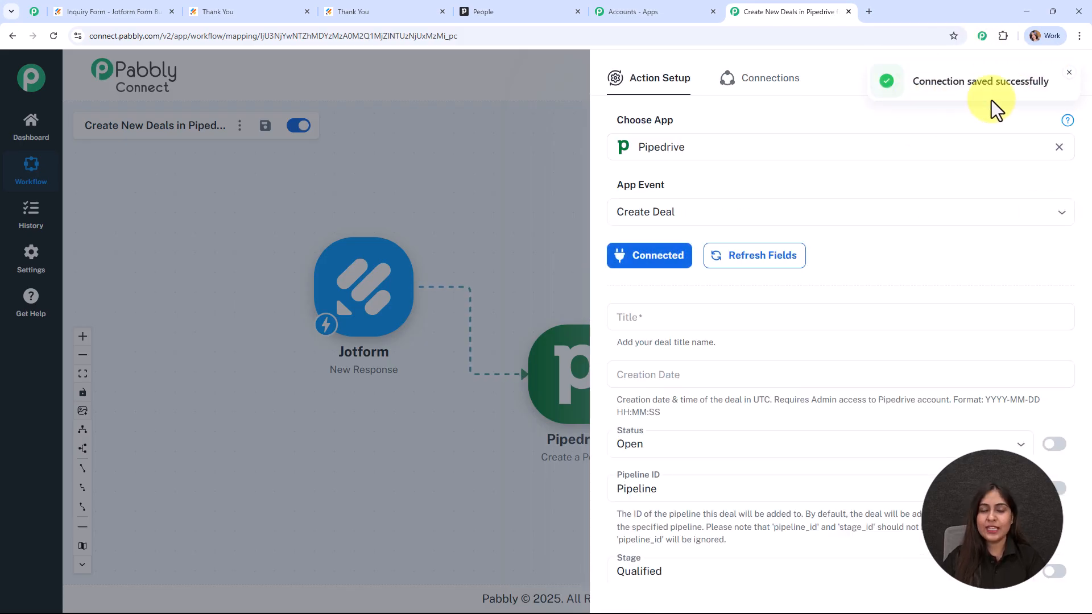
Step: Set the deal Title to 'Follow up with' followed by the Jotform first name 'test' and last name 'user'
scroll(953, 199, "down", 3)
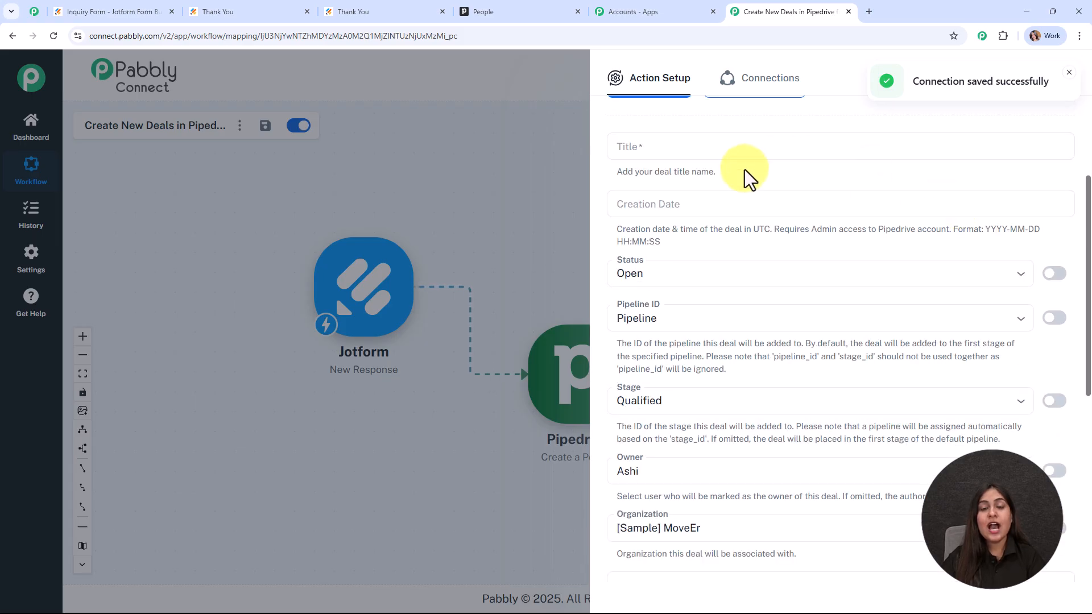
left_click(729, 139)
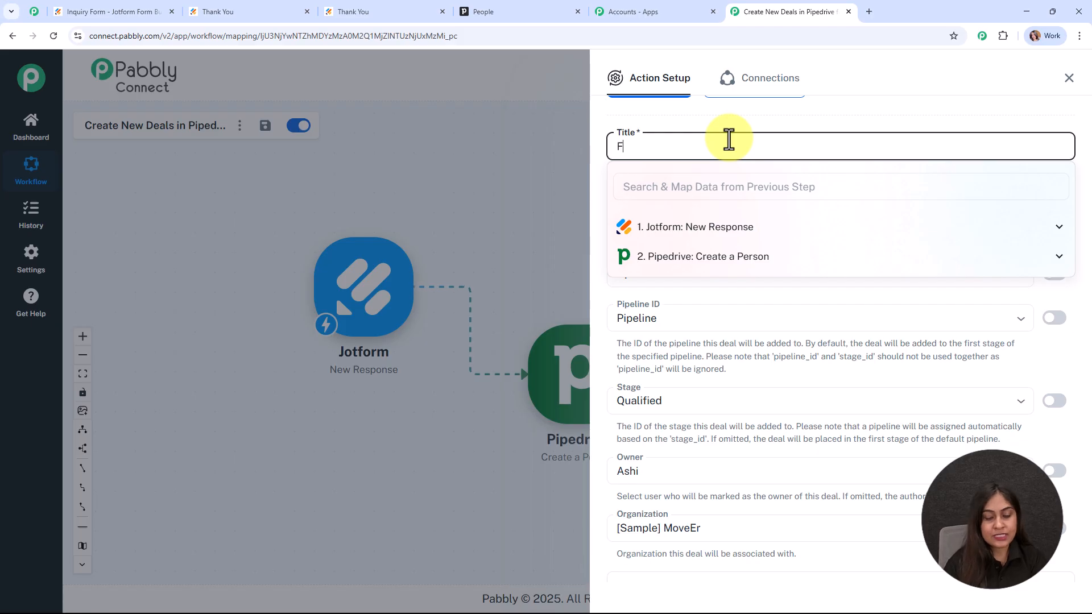
type("Follow up with")
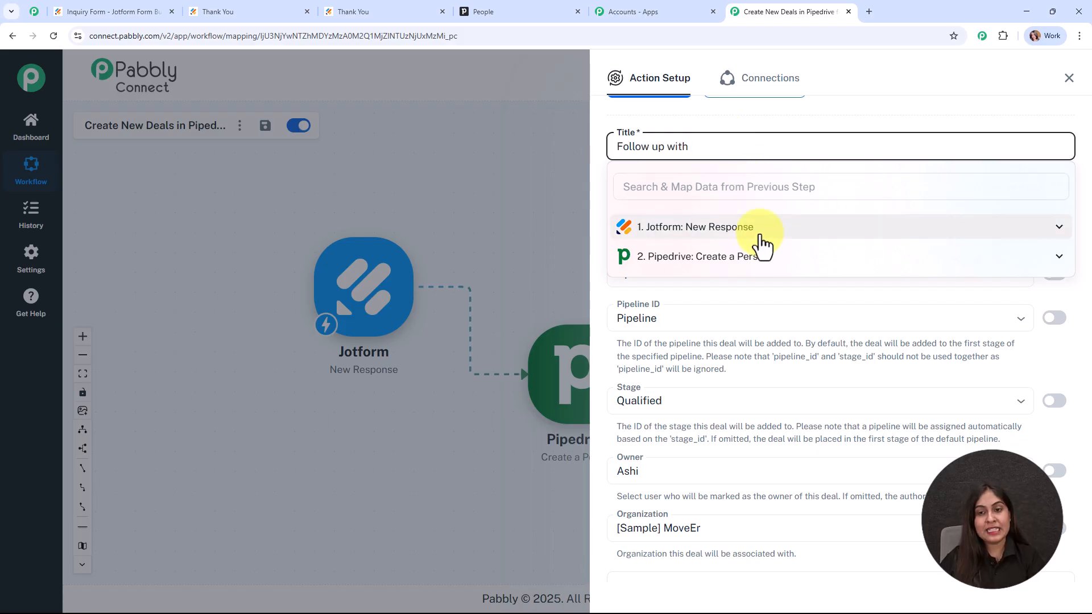
left_click(754, 191)
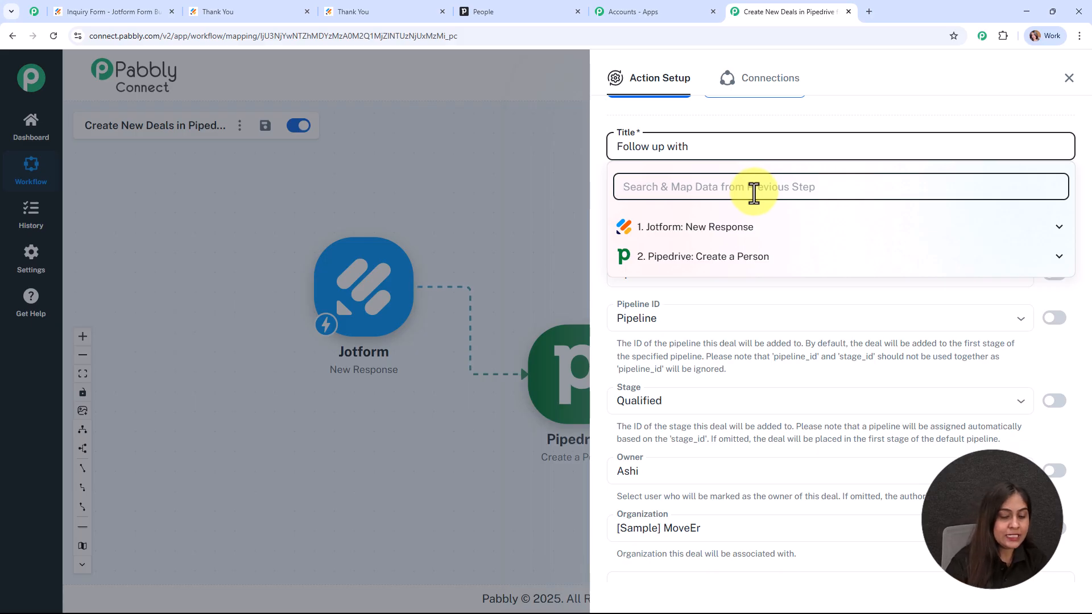
type("test")
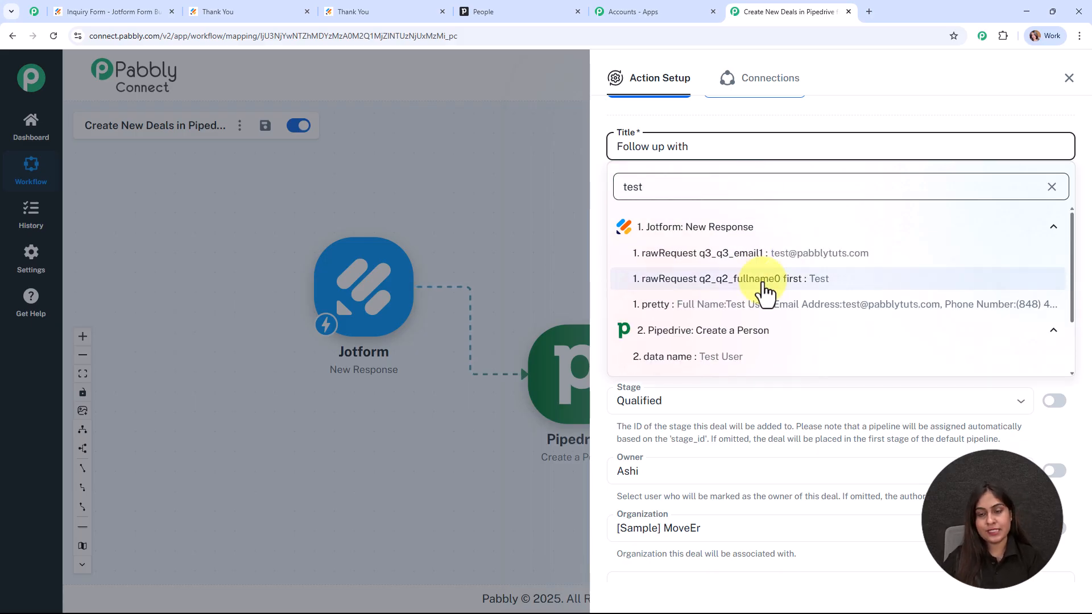
left_click(764, 280)
left_click(774, 188)
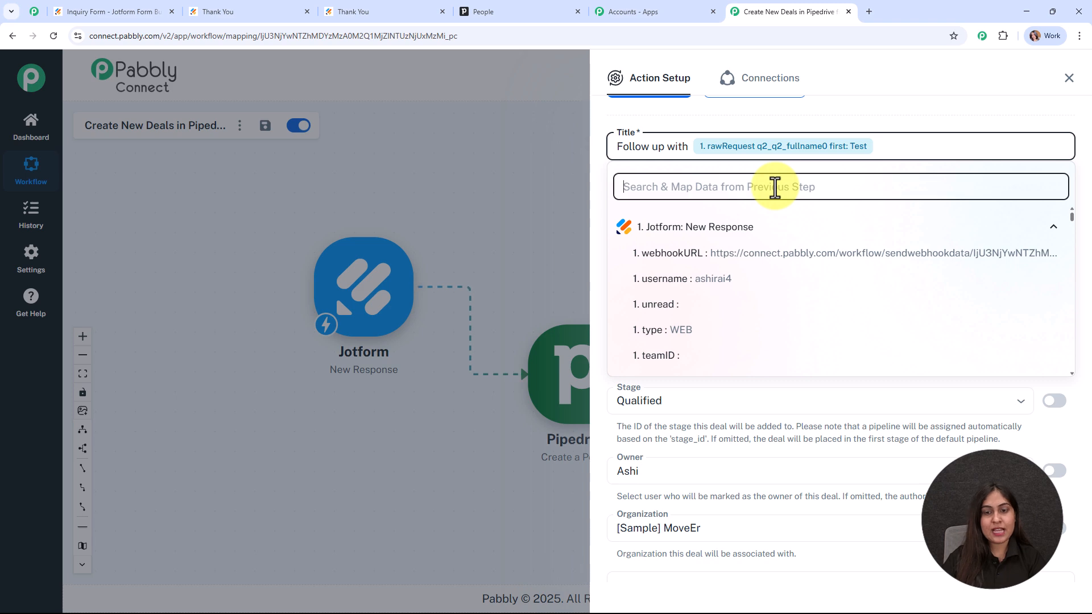
type("user")
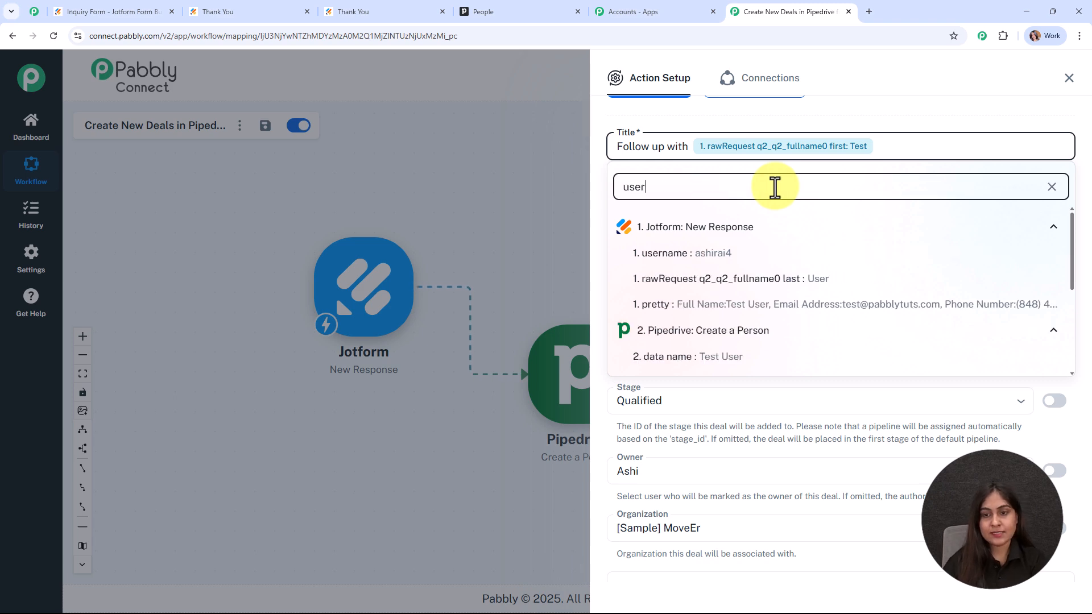
left_click(841, 297)
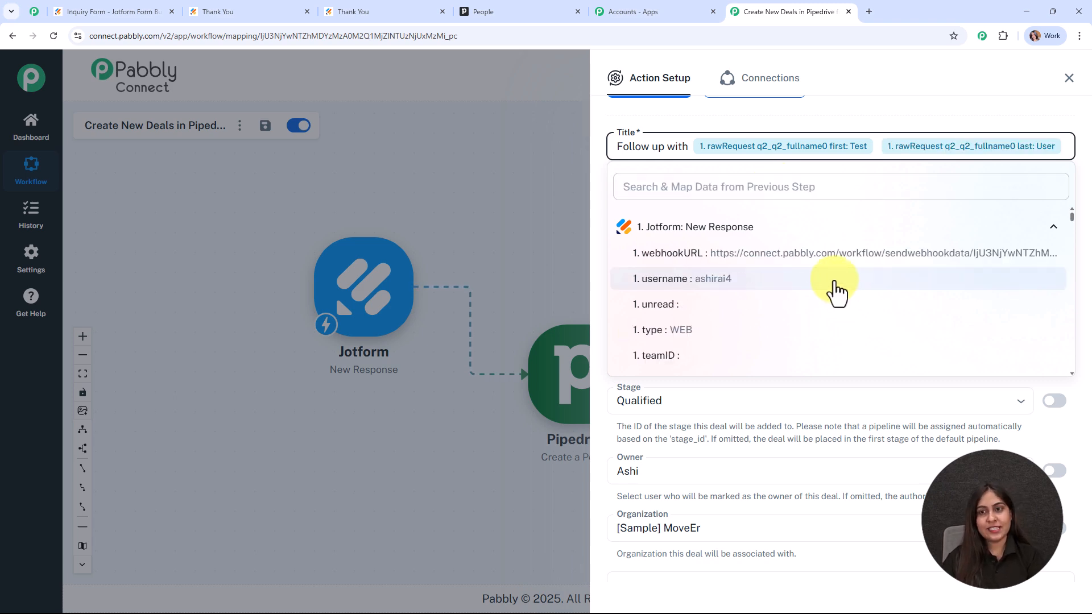
left_click(546, 146)
left_click(623, 146)
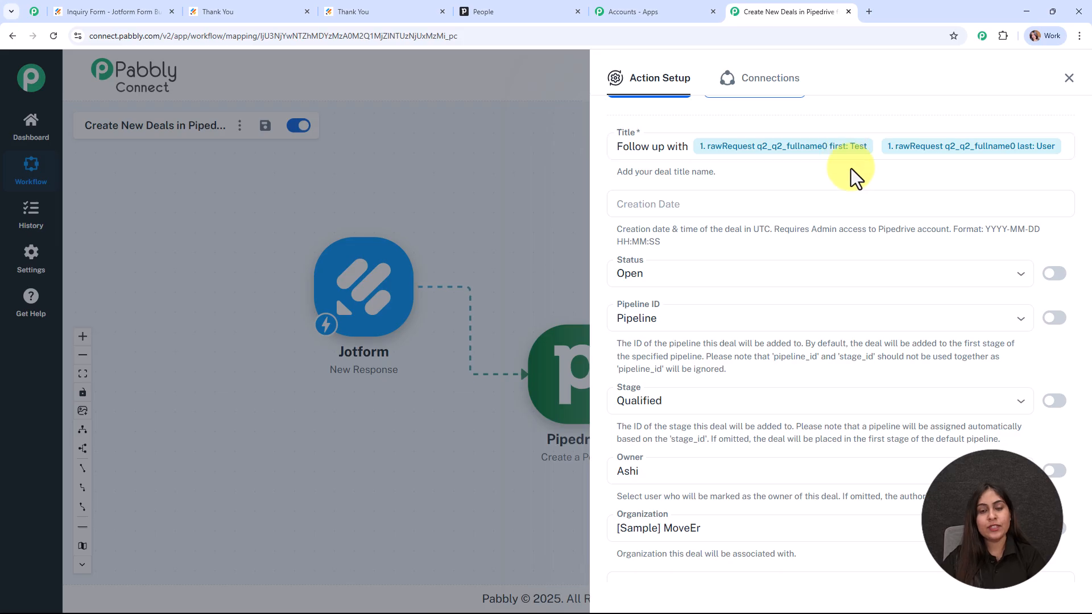
Step: Keep the deal status at Open and the stage at Qualified, then scroll down to Person ID
scroll(865, 187, "down", 1)
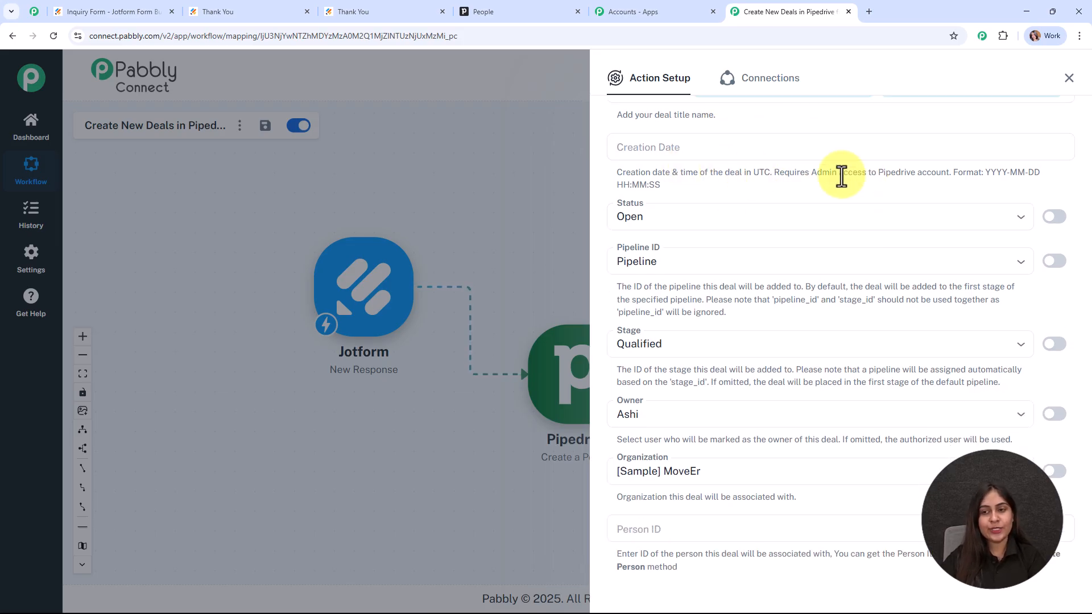
scroll(825, 165, "down", 2)
left_click(752, 106)
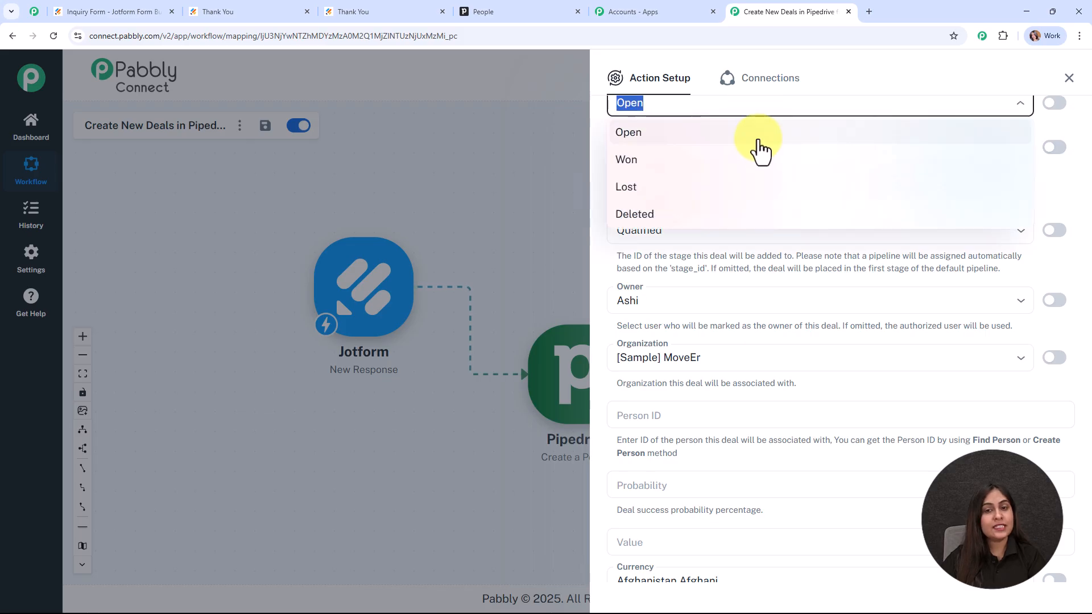
left_click(758, 140)
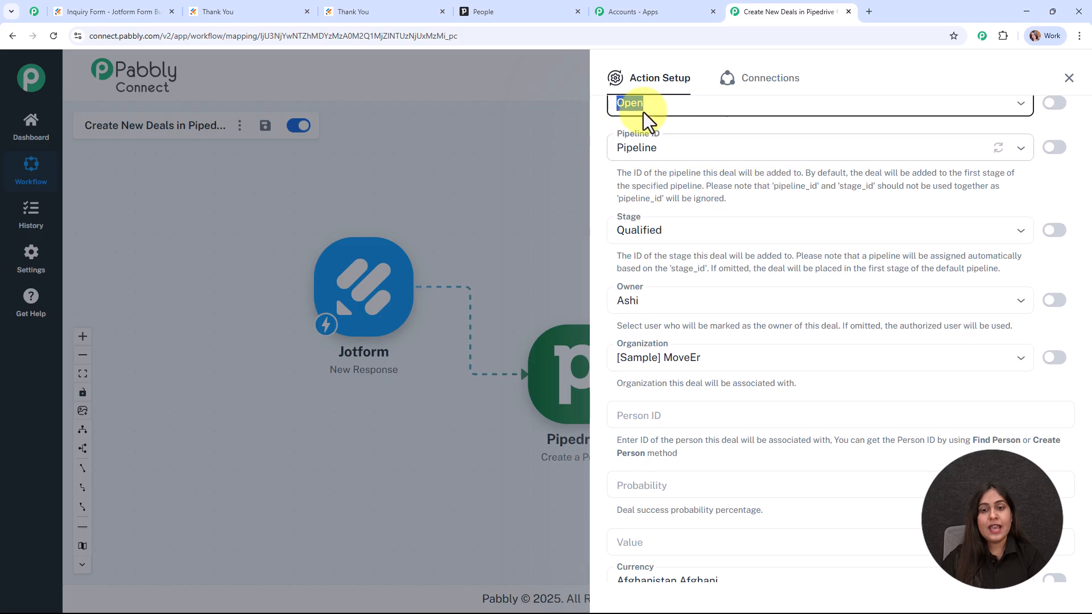
scroll(780, 169, "down", 1)
scroll(781, 169, "down", 1)
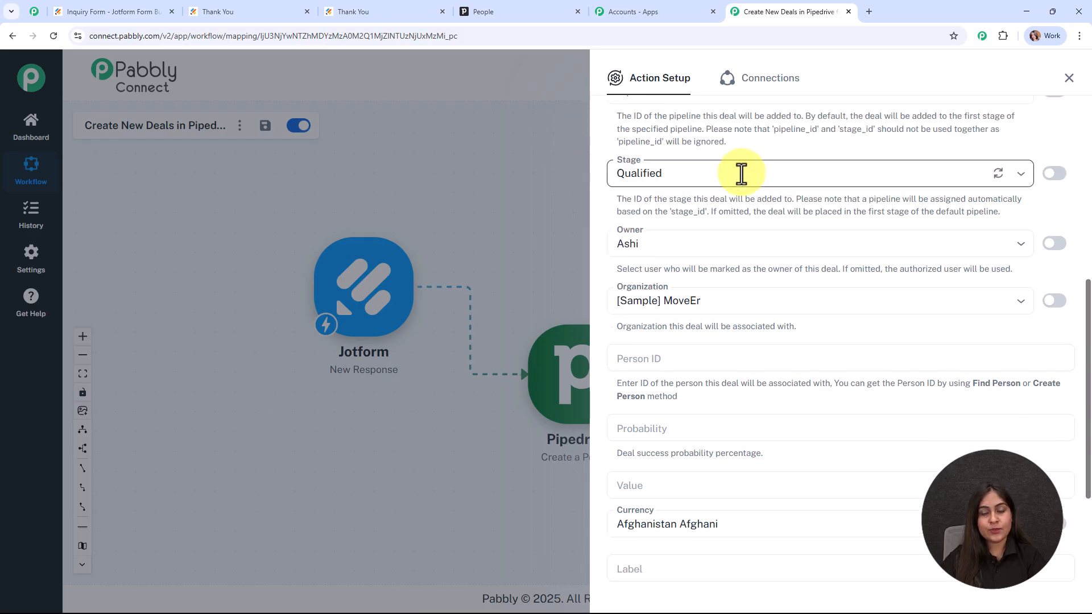
left_click(739, 173)
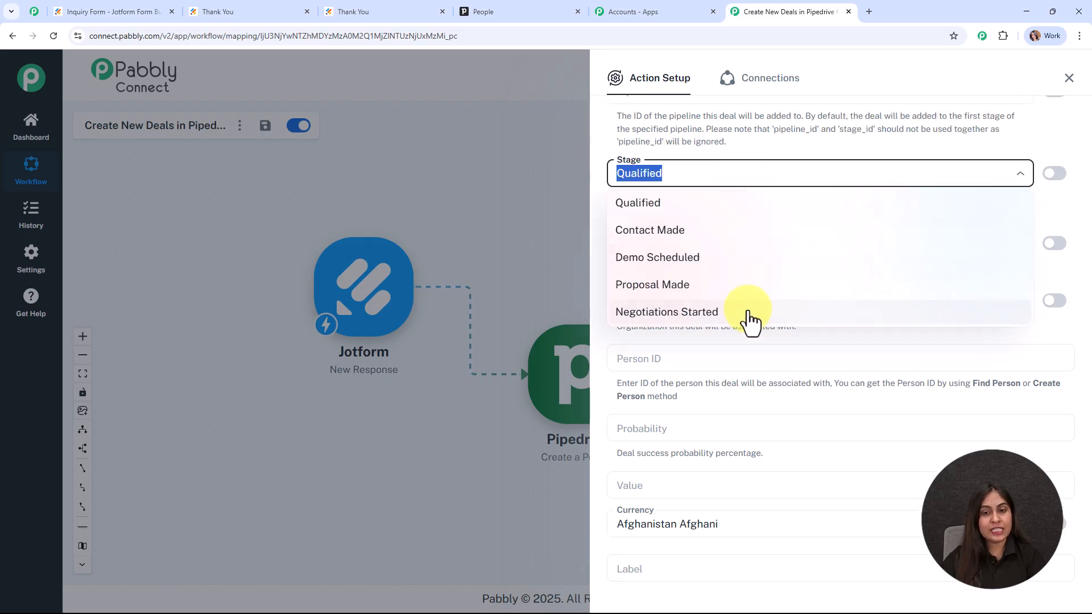
left_click(732, 219)
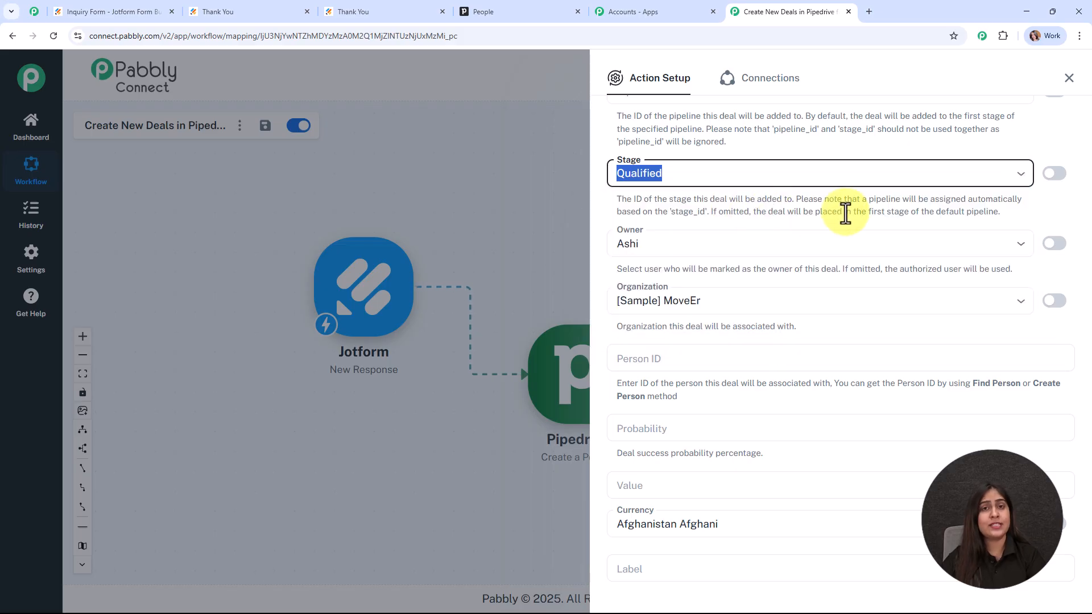
scroll(846, 213, "down", 1)
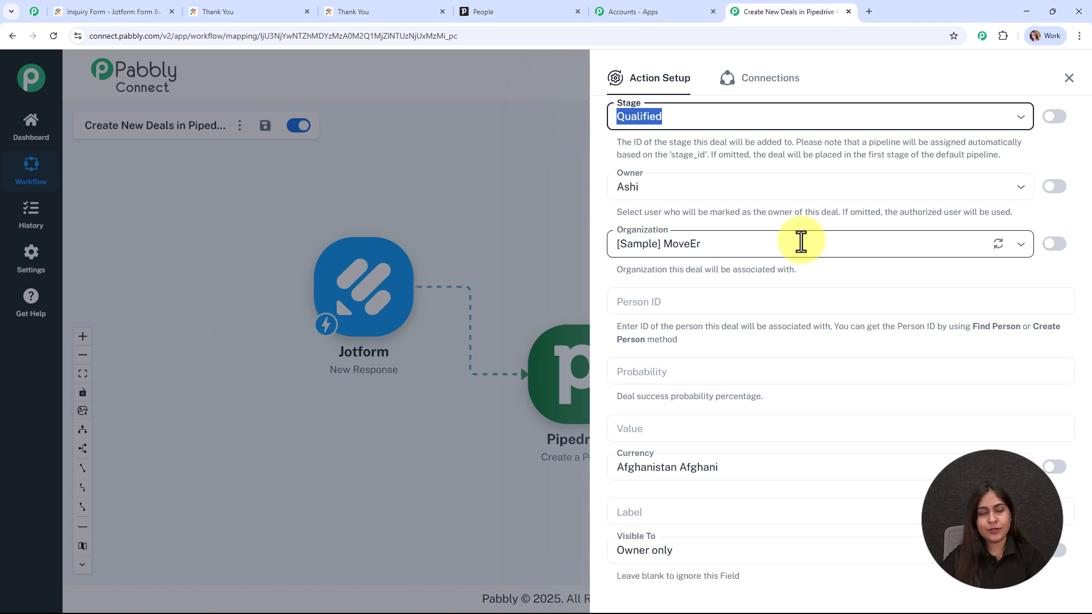
scroll(801, 242, "down", 2)
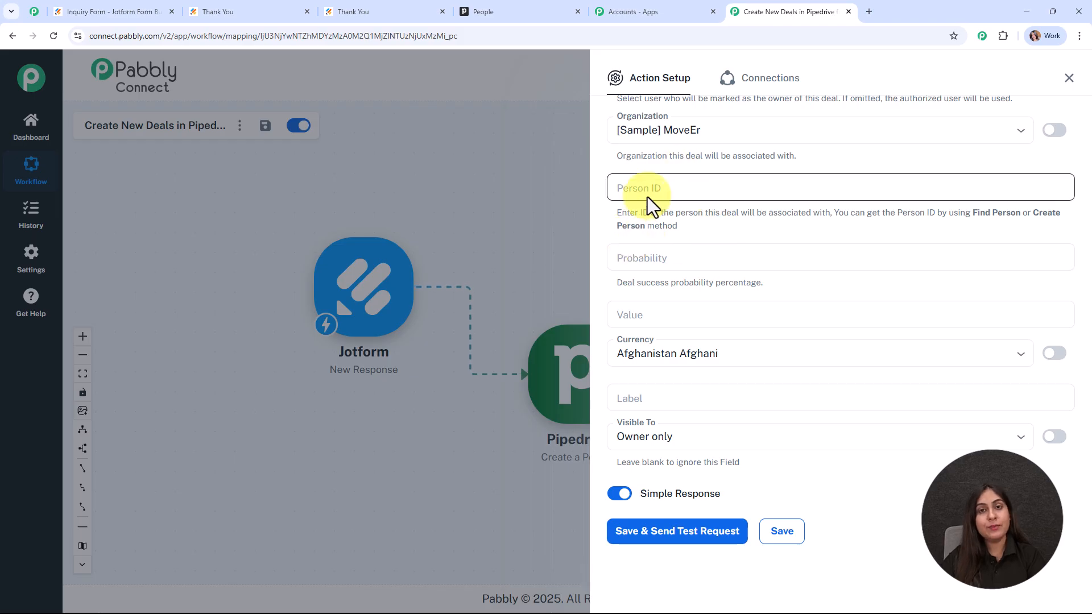
Step: Map the Create a Person step's data id (14) into the deal's Person ID field
left_click(715, 187)
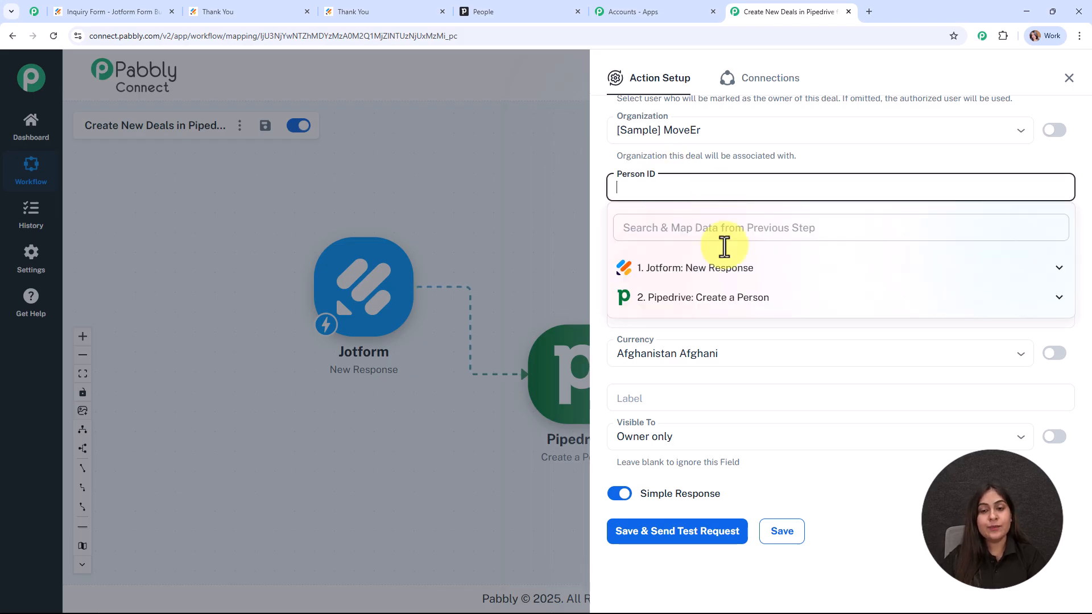
left_click(733, 305)
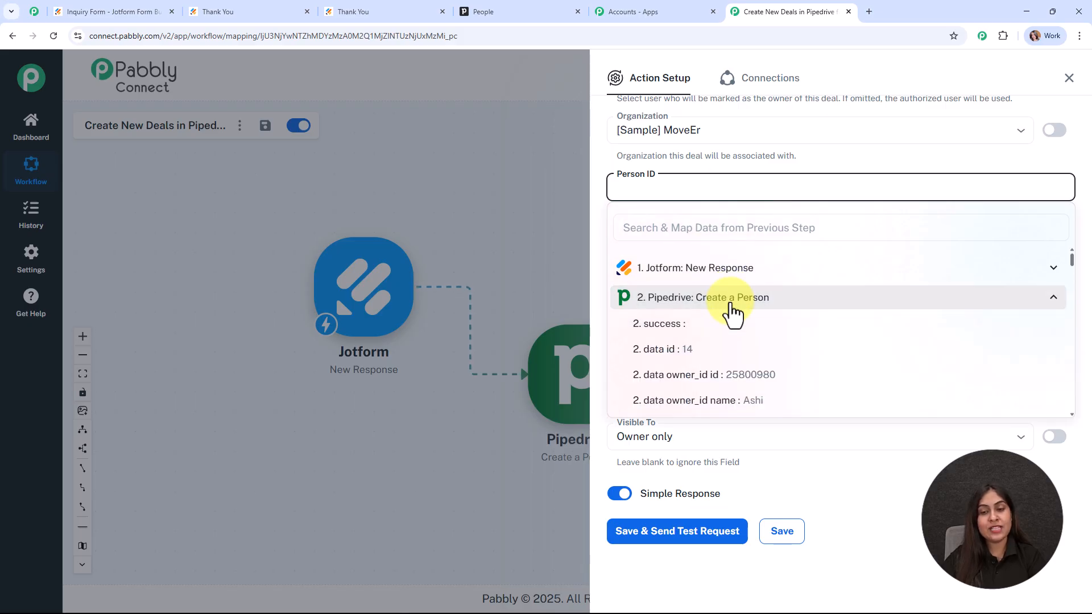
left_click(711, 349)
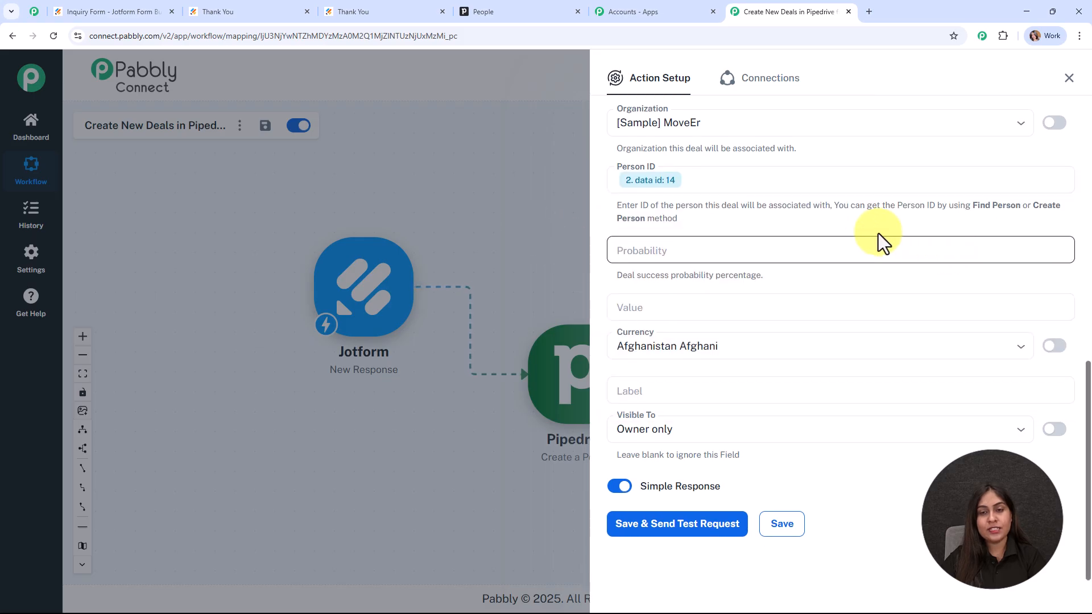
Step: Set the deal probability to 100
left_click(705, 249)
type("100")
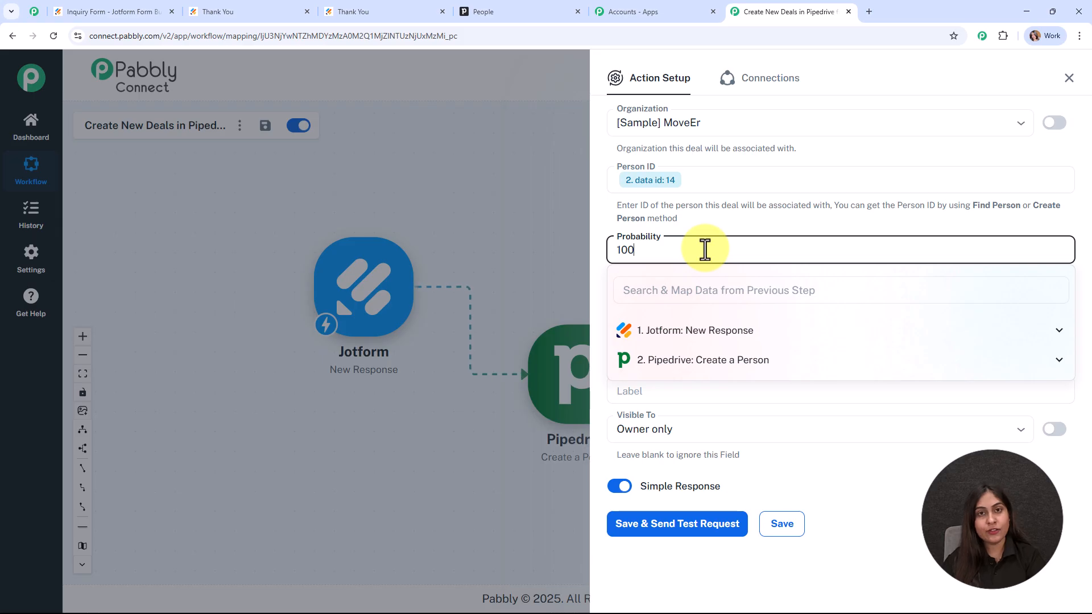
left_click(626, 229)
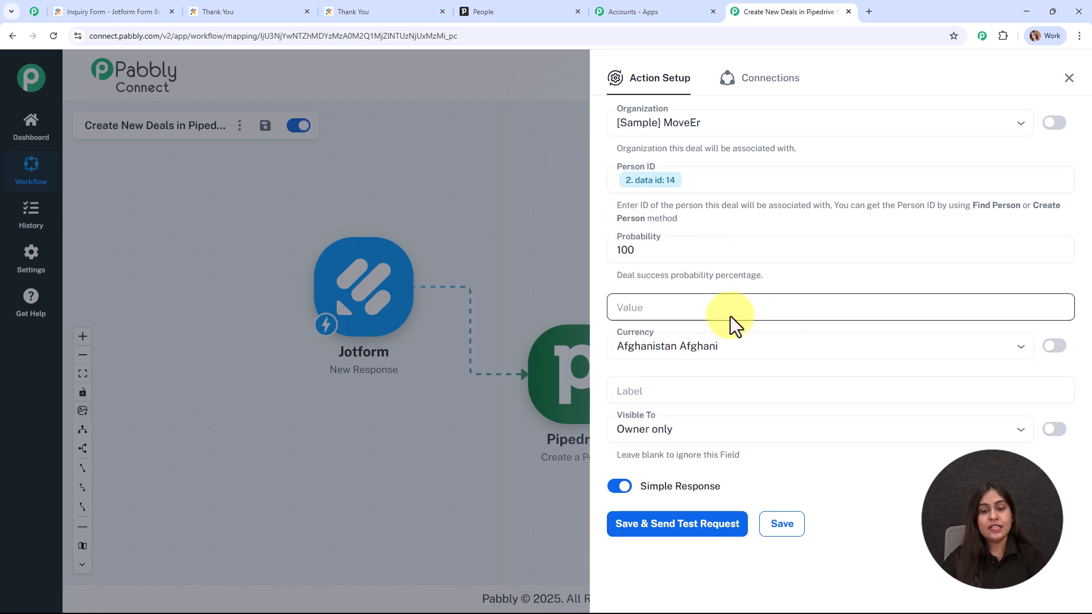
left_click(675, 308)
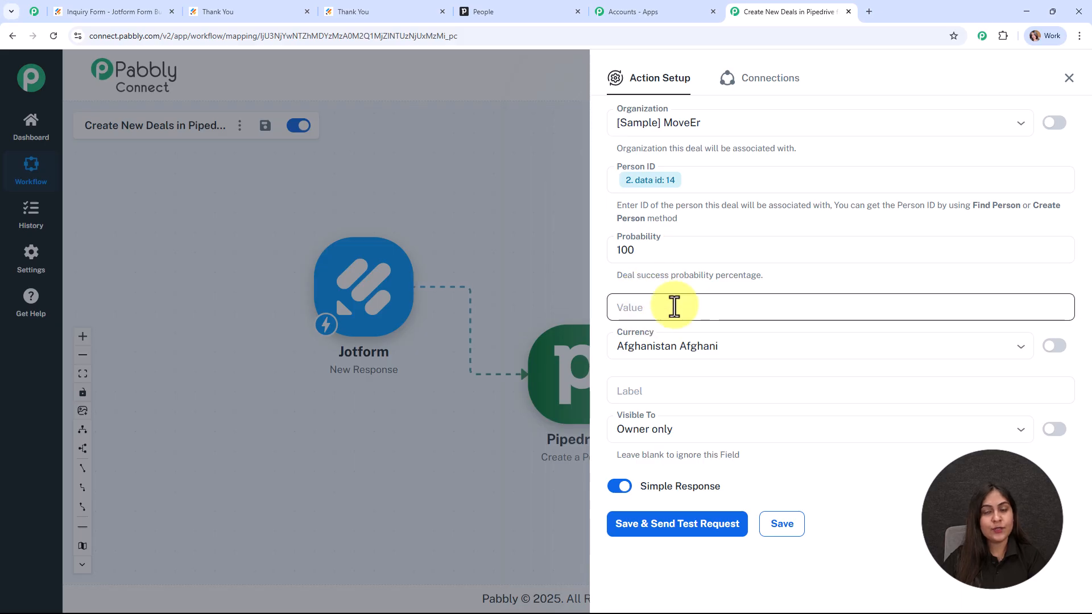
Step: Choose Indian Rupee as the deal currency, then save the step and send a test request
left_click(749, 346)
key("BackSpace")
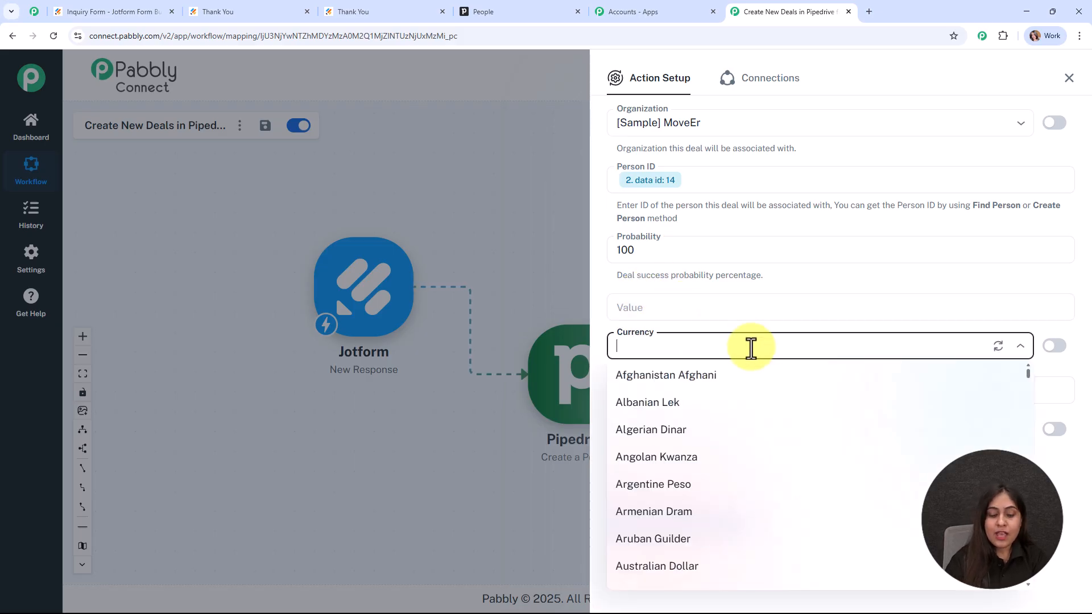
type("i")
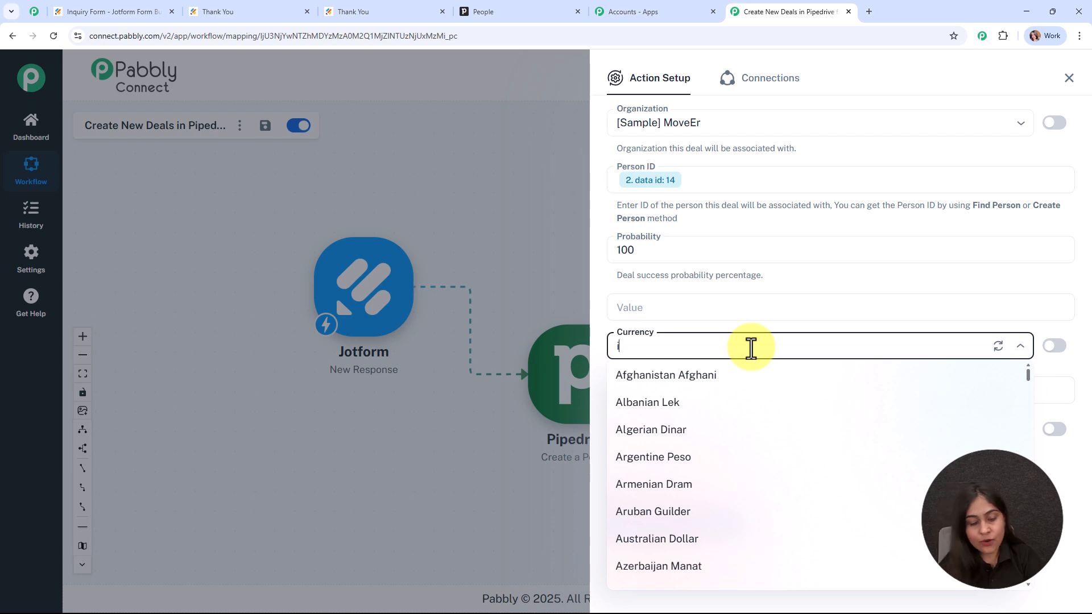
type("nd")
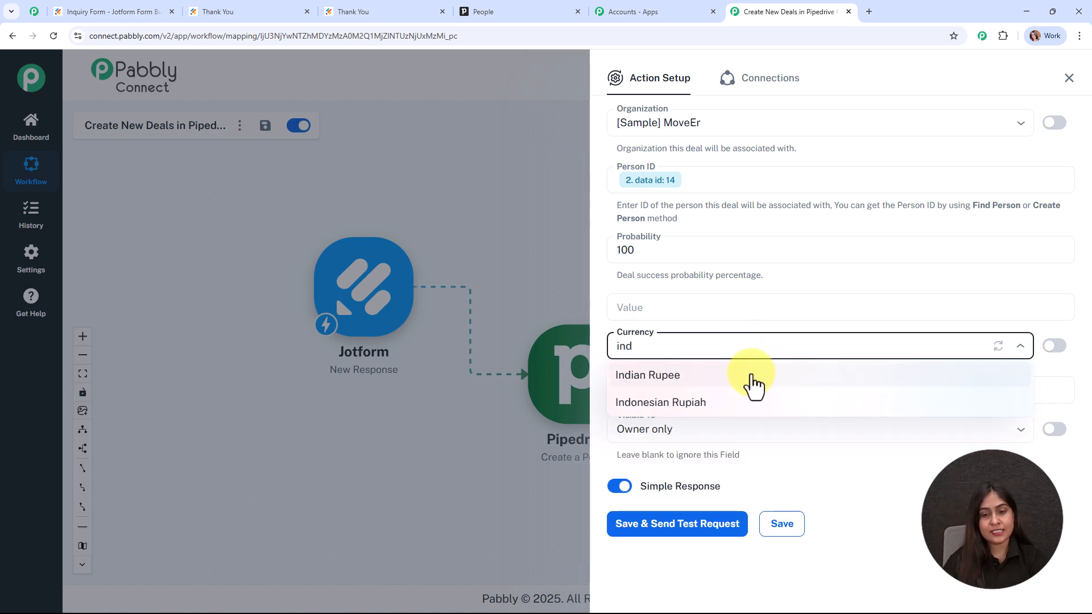
left_click(754, 377)
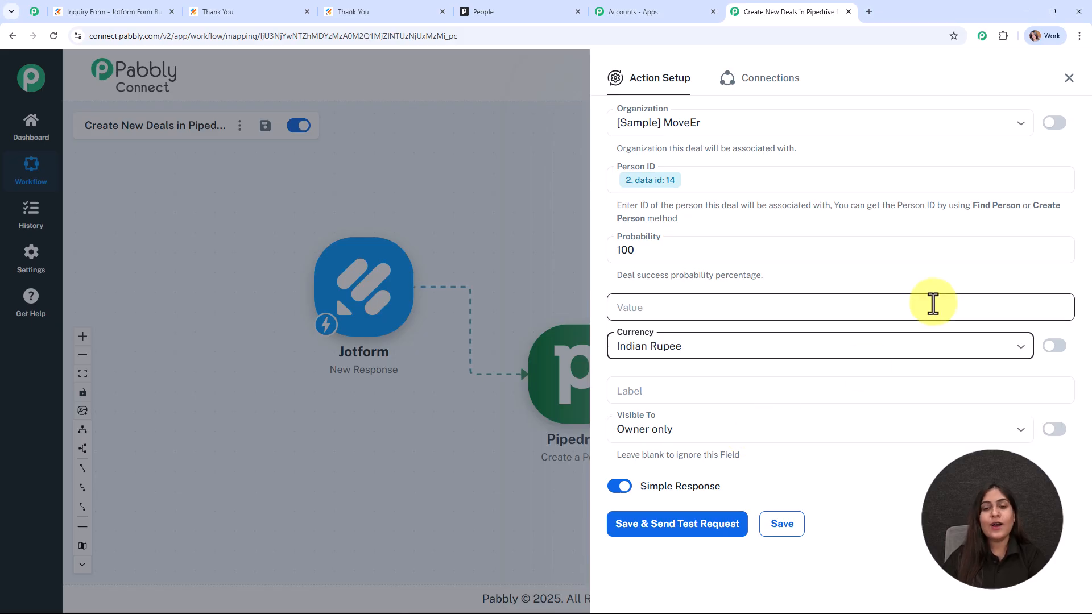
left_click(711, 526)
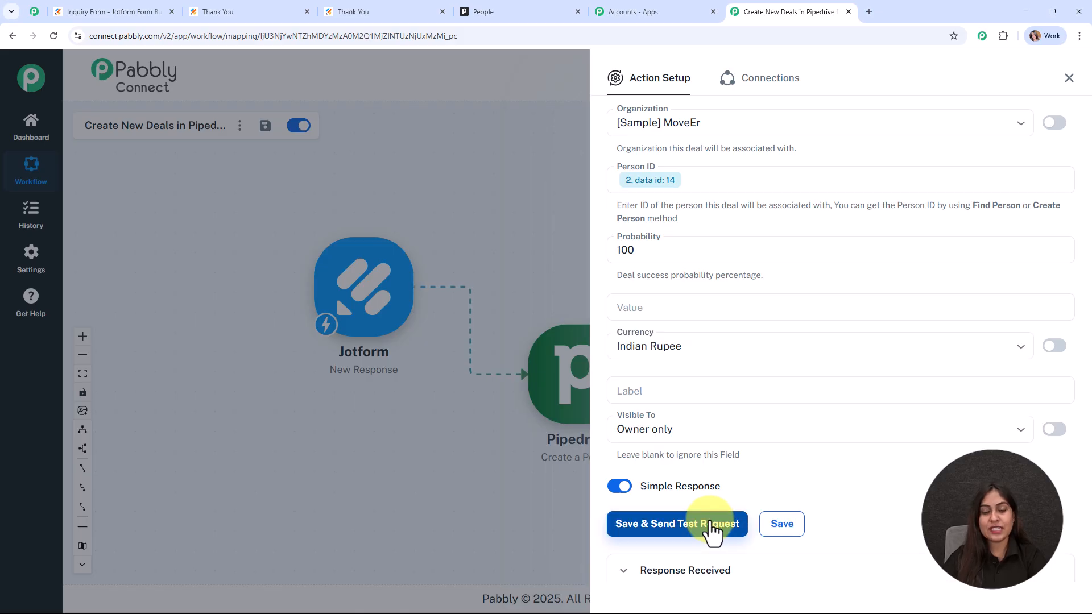
Step: Review the successful Create Deal response with deal id 10, then close the setup panel
scroll(1051, 376, "down", 5)
scroll(1051, 377, "down", 2)
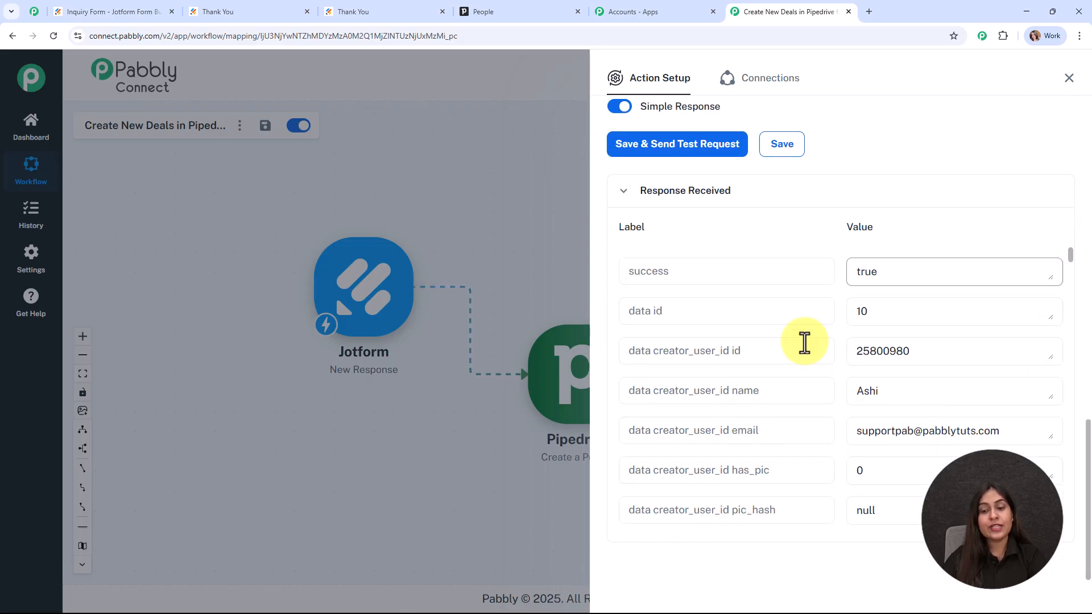
left_click(1077, 83)
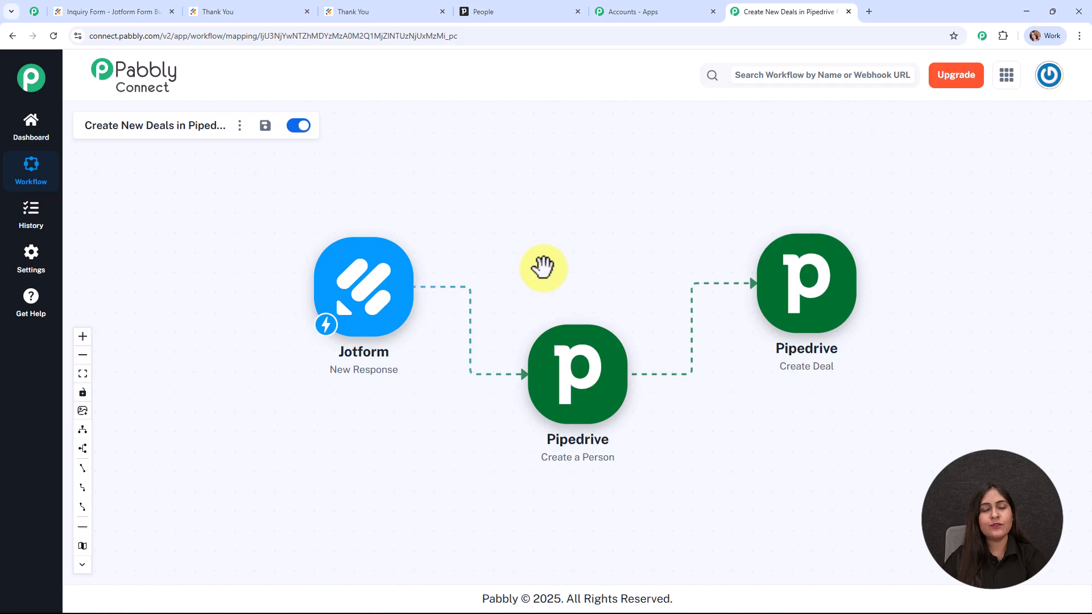
Step: Verify the 'Follow up with Test User' deal in Pipedrive's Deals pipeline, then return to Pabbly
left_click(487, 8)
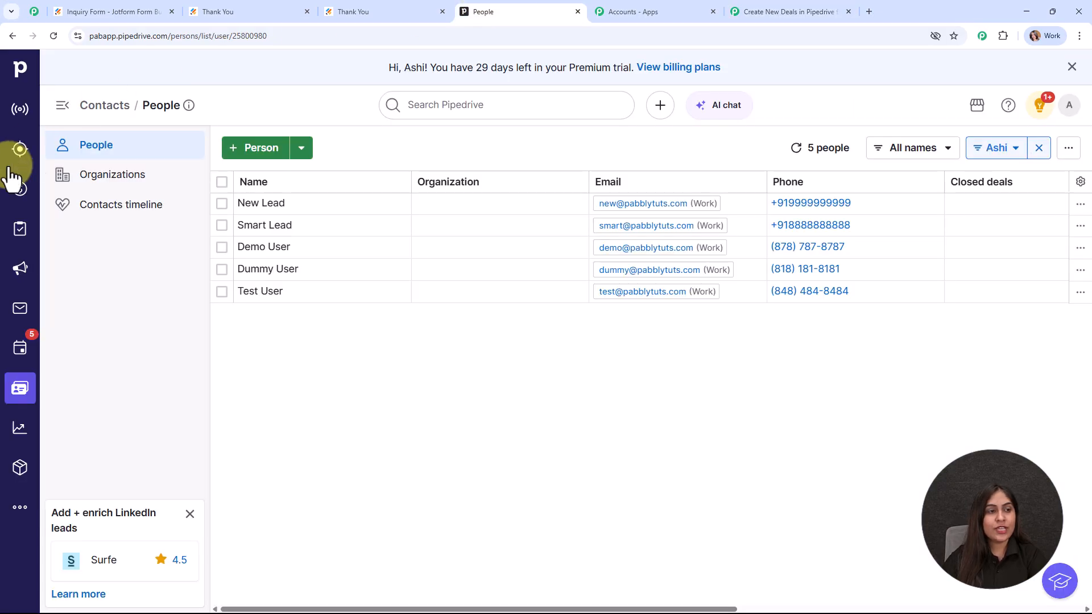
left_click(20, 189)
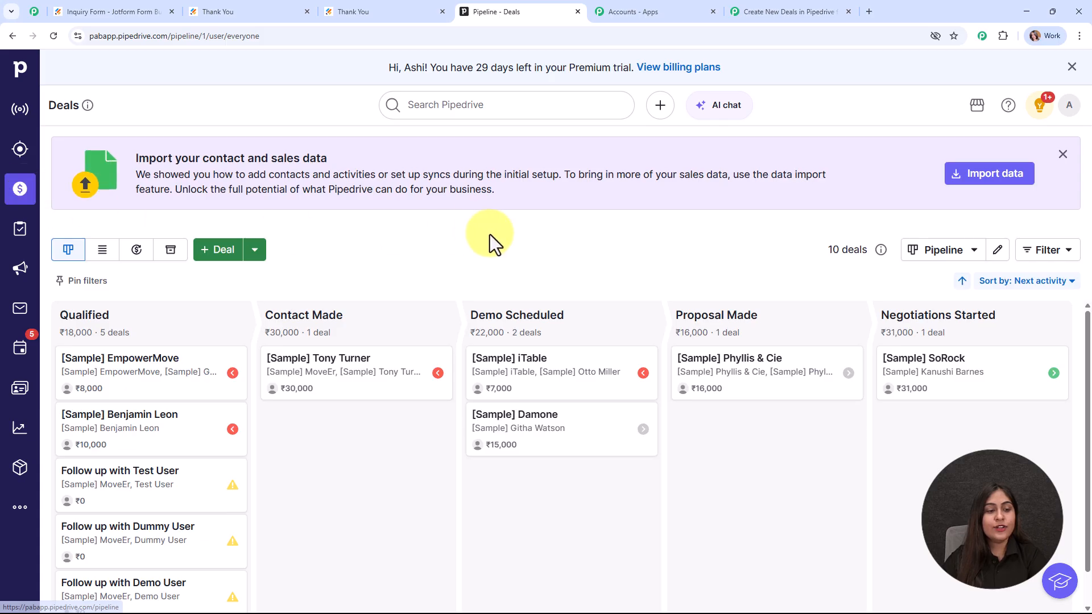
left_click(96, 496)
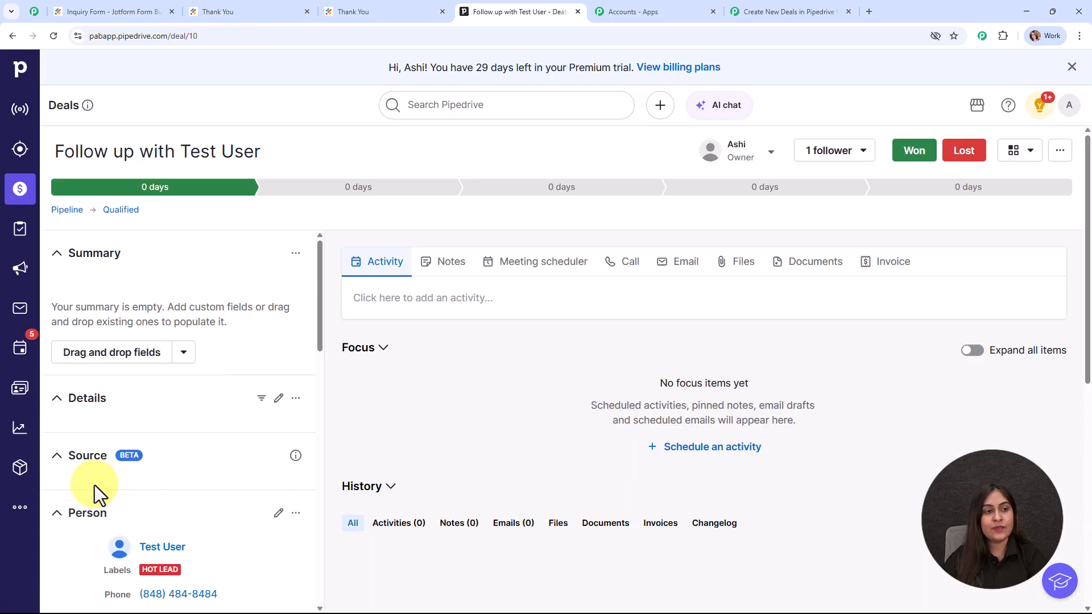
scroll(230, 358, "down", 10)
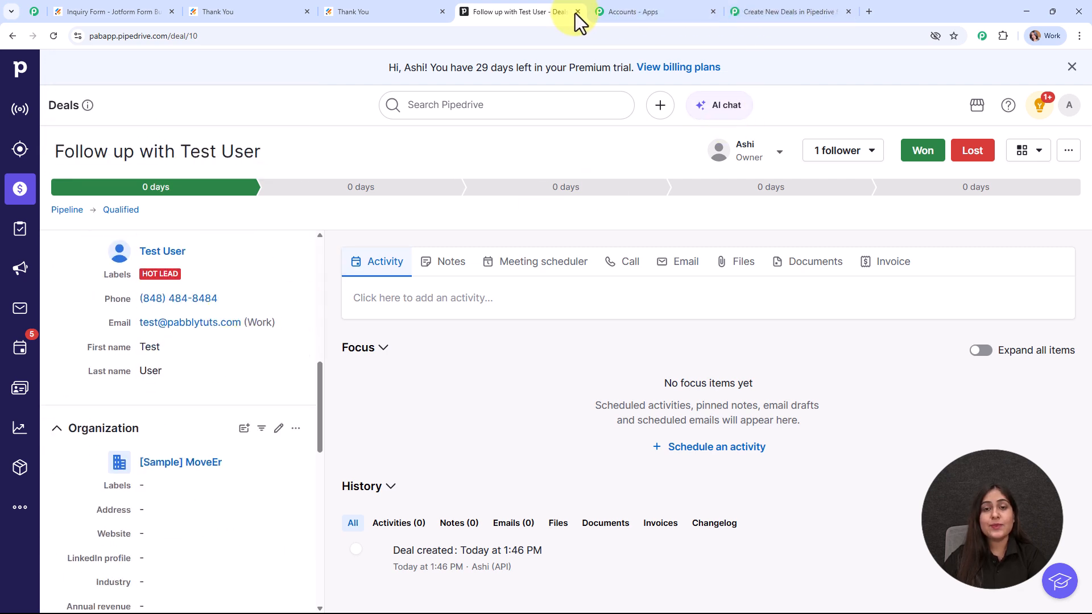
left_click(796, 12)
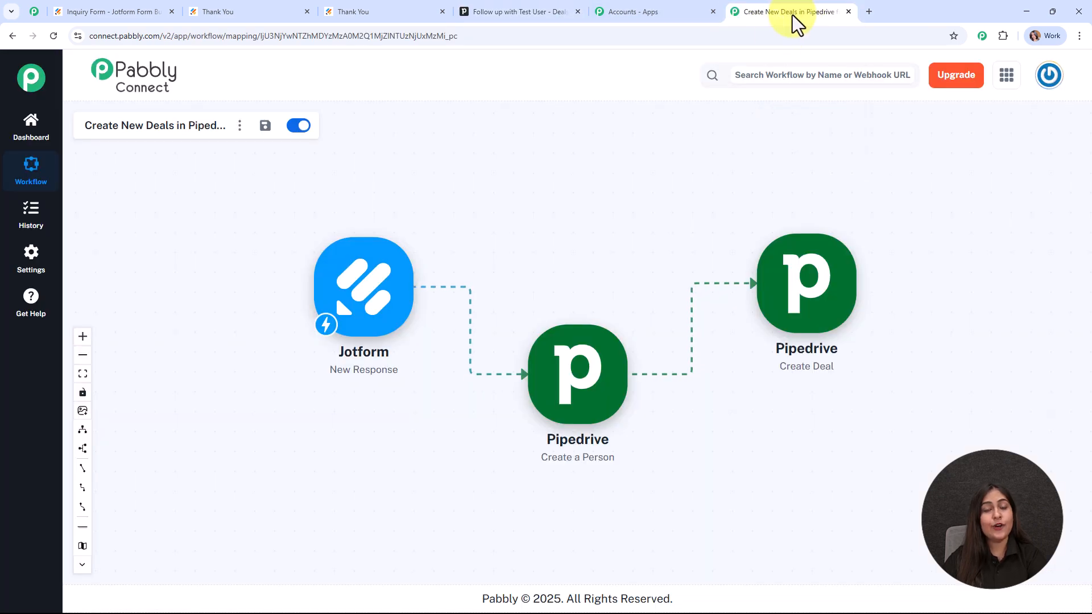